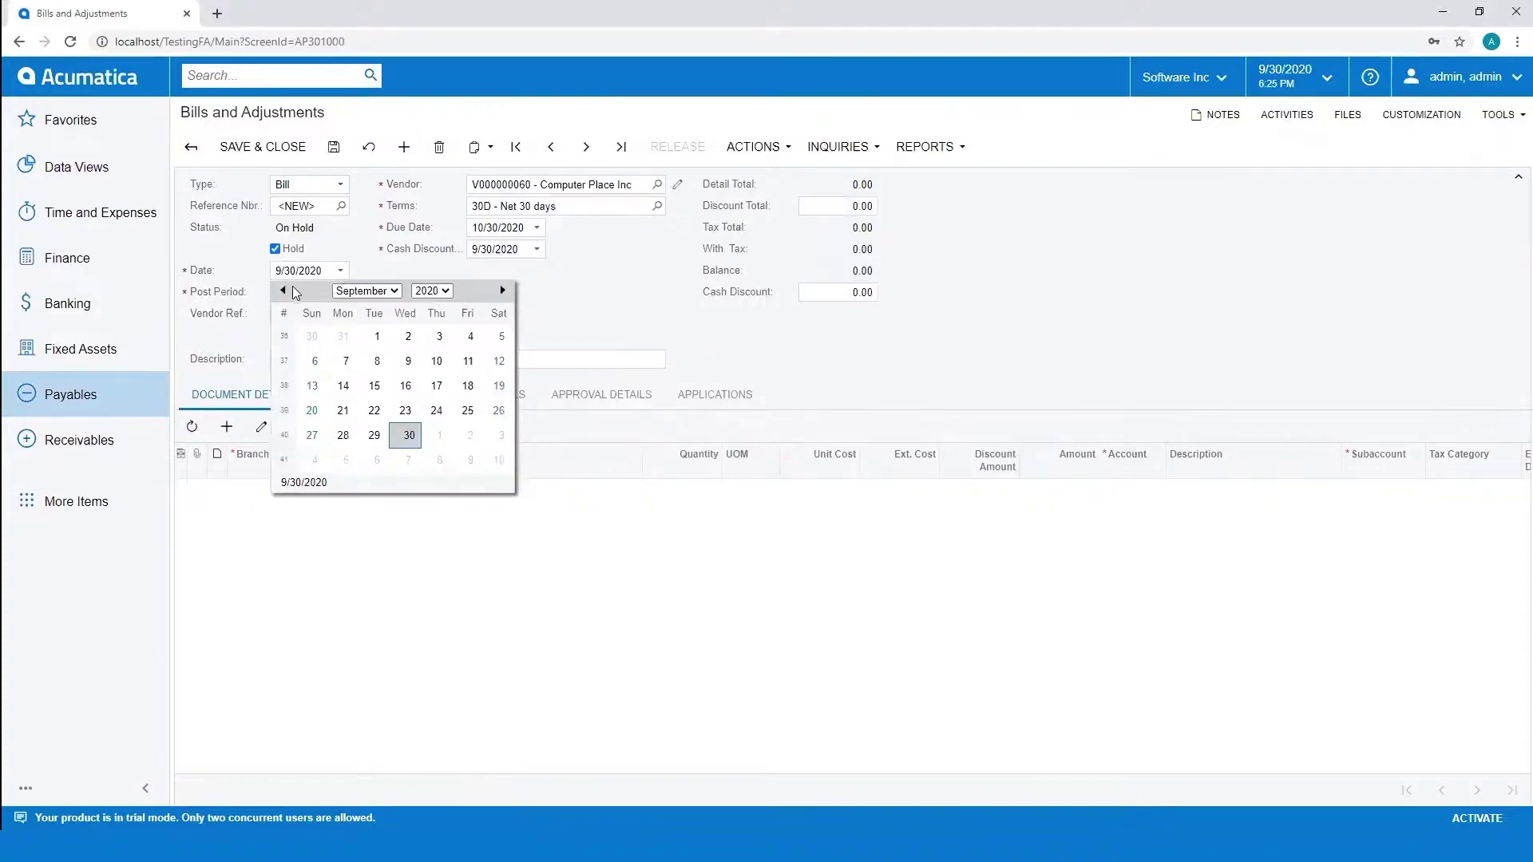
Set the bill's date to 4/1/2020
click(285, 291)
click(284, 291)
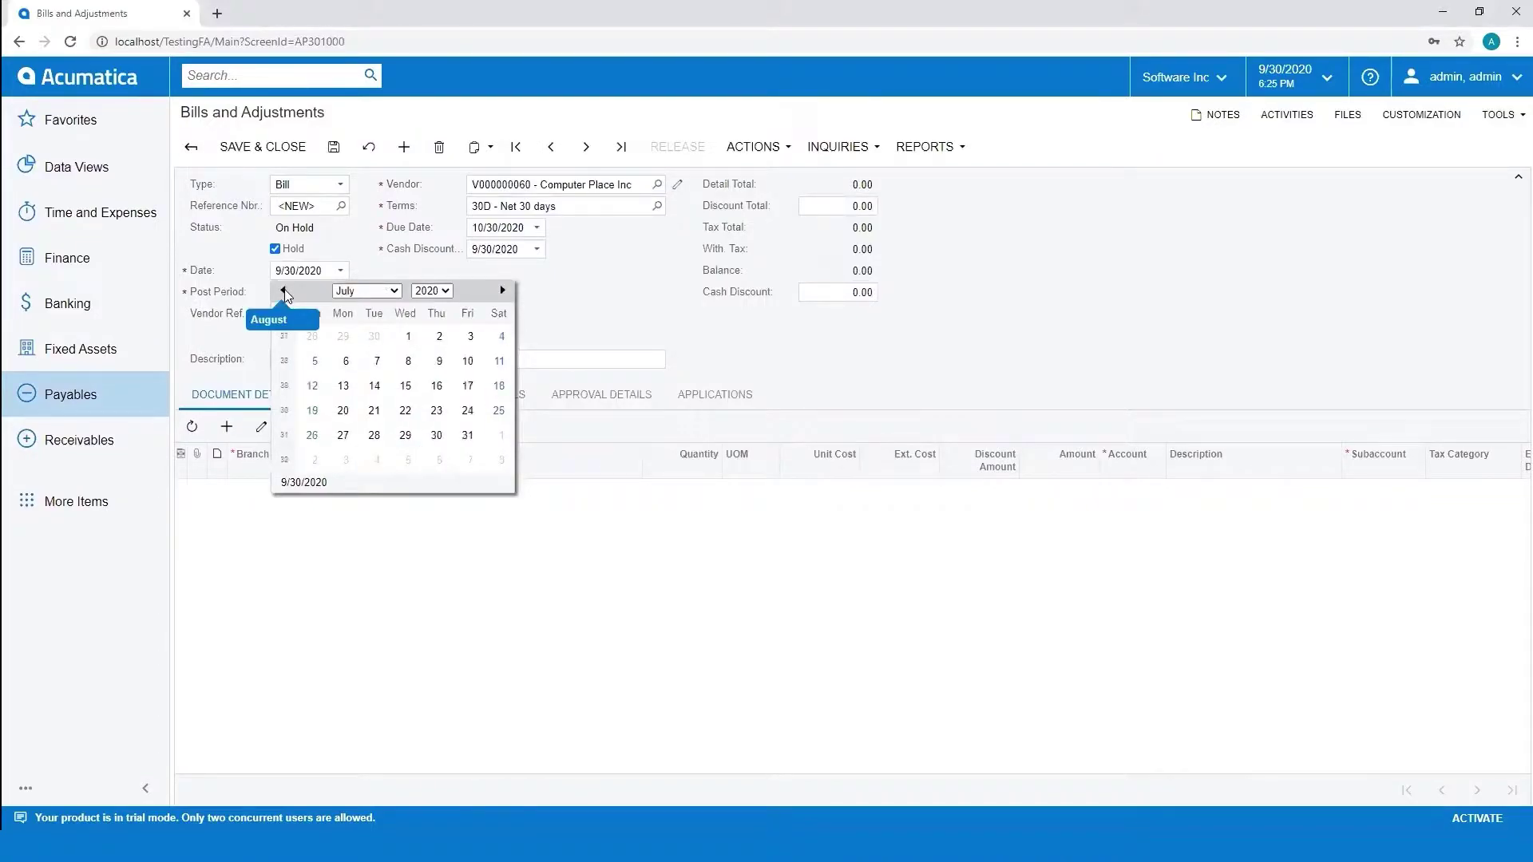
click(285, 292)
click(284, 291)
click(285, 291)
click(408, 336)
Enter "Purchase Computers and Software" as the bill's description
click(393, 359)
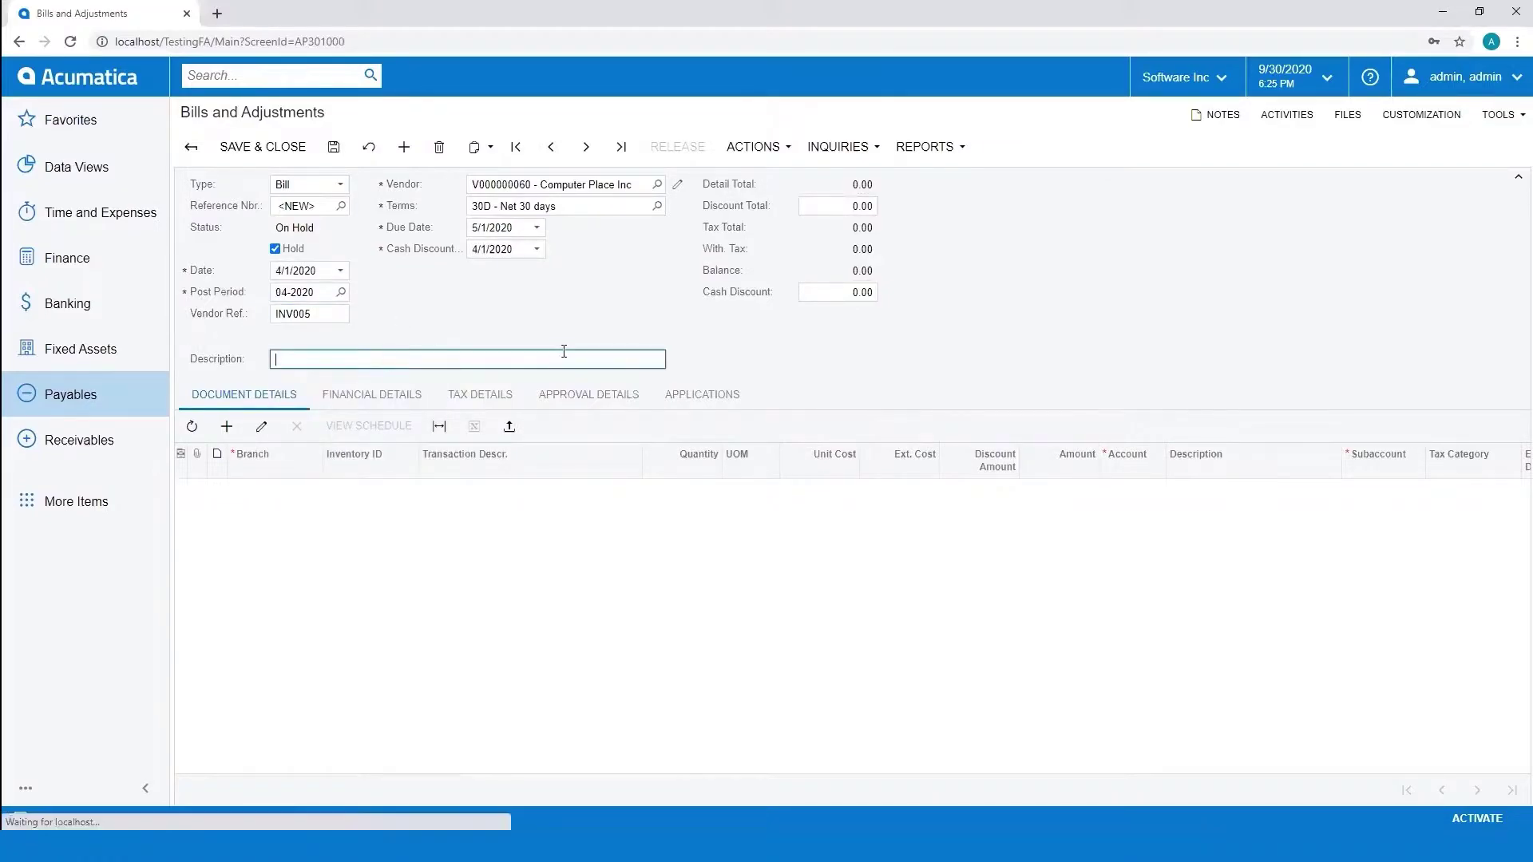
text(Purchase)
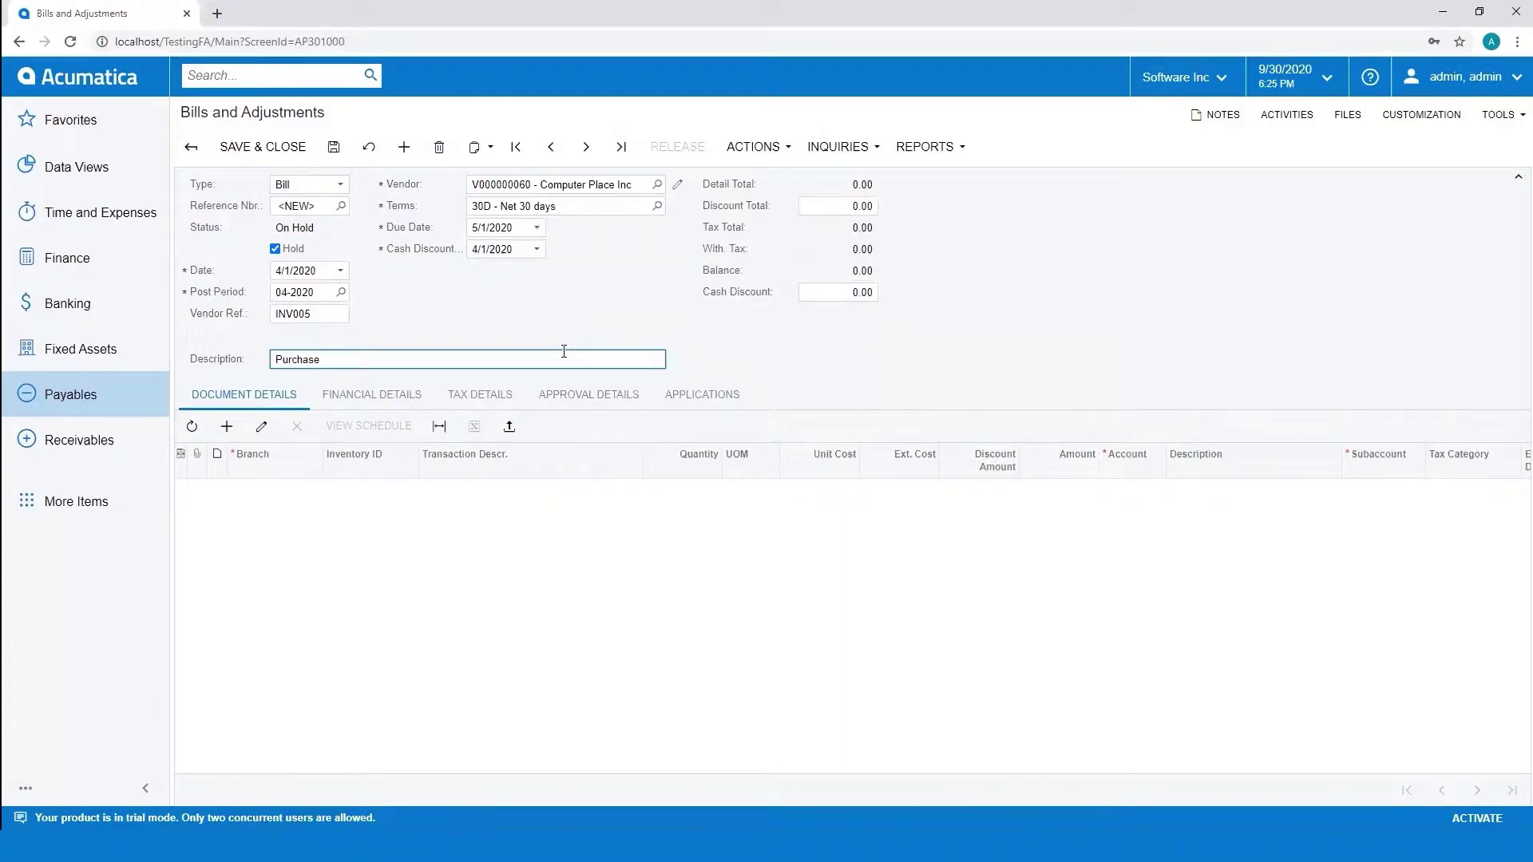
text( Computers and Software)
Add a bill line for Dell Computers with quantity 3, unit cost 12,500 and GL account 150000
click(324, 512)
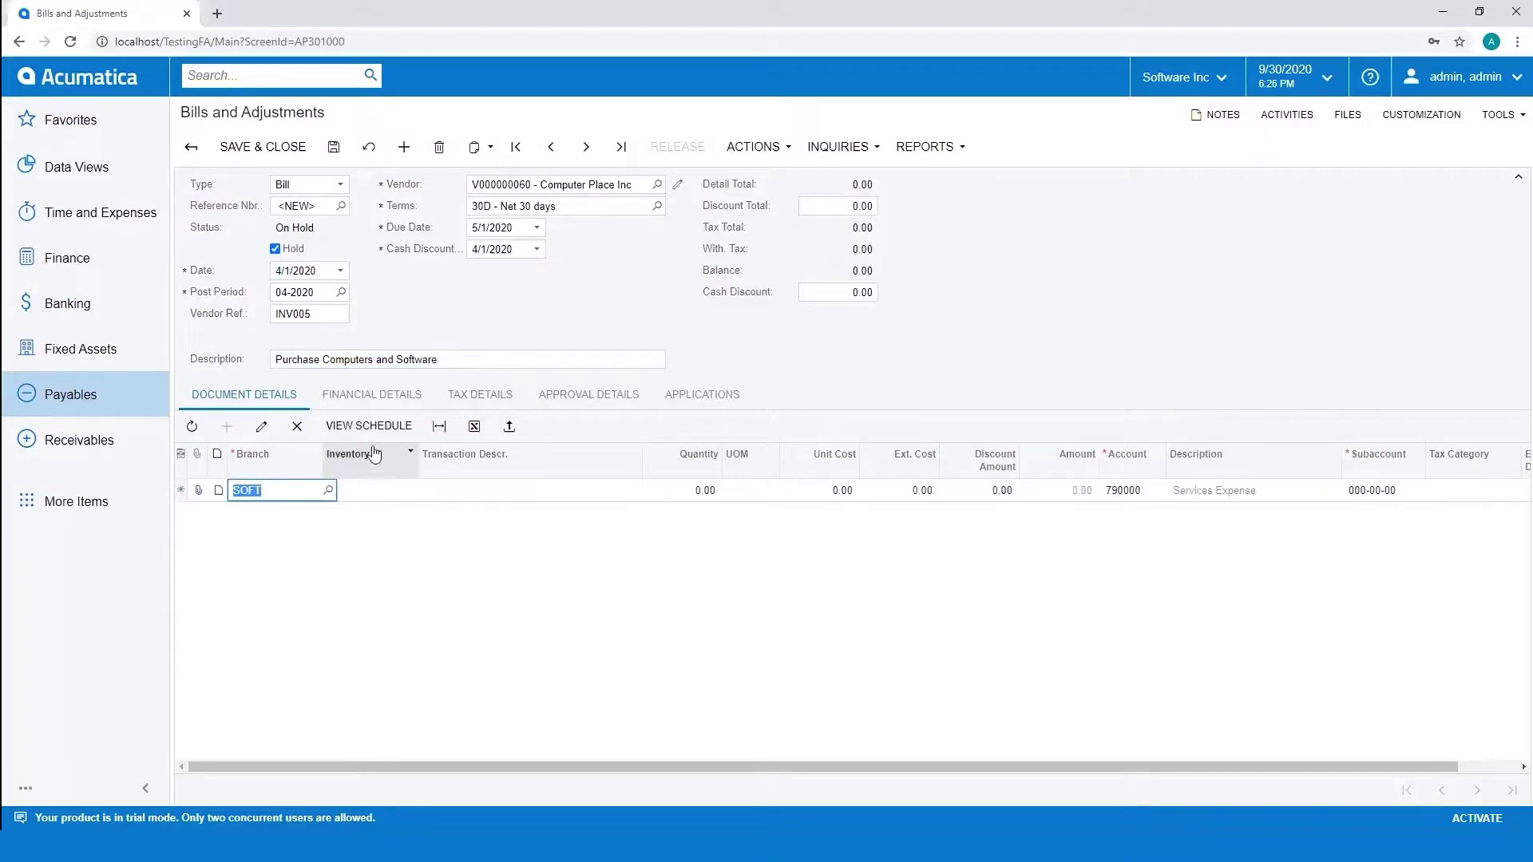
click(506, 491)
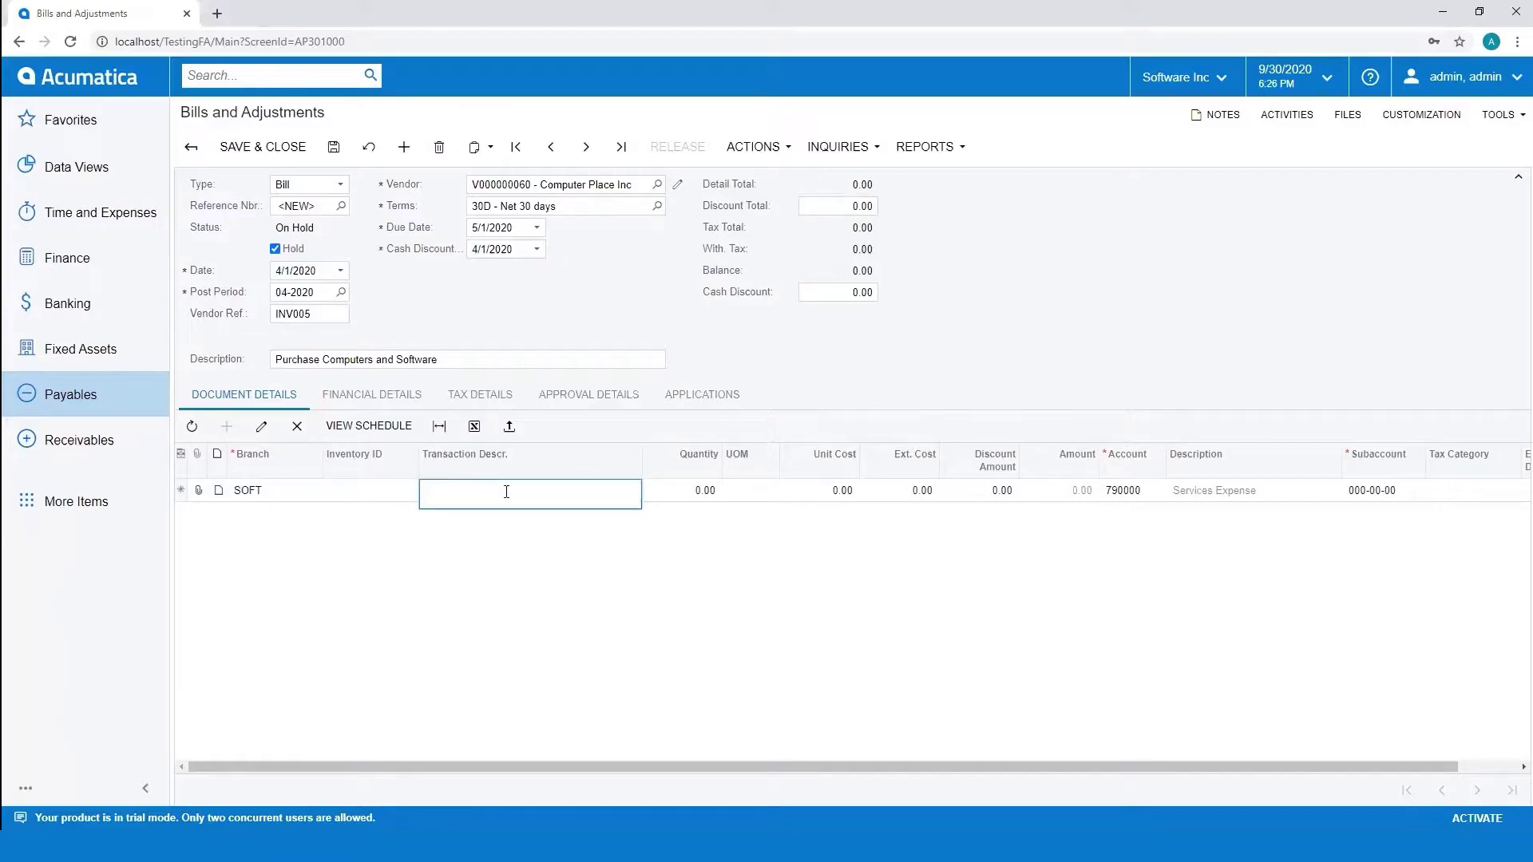
text(Dell Computers)
key(Tab)
text(3)
key(Tab)
key(Tab)
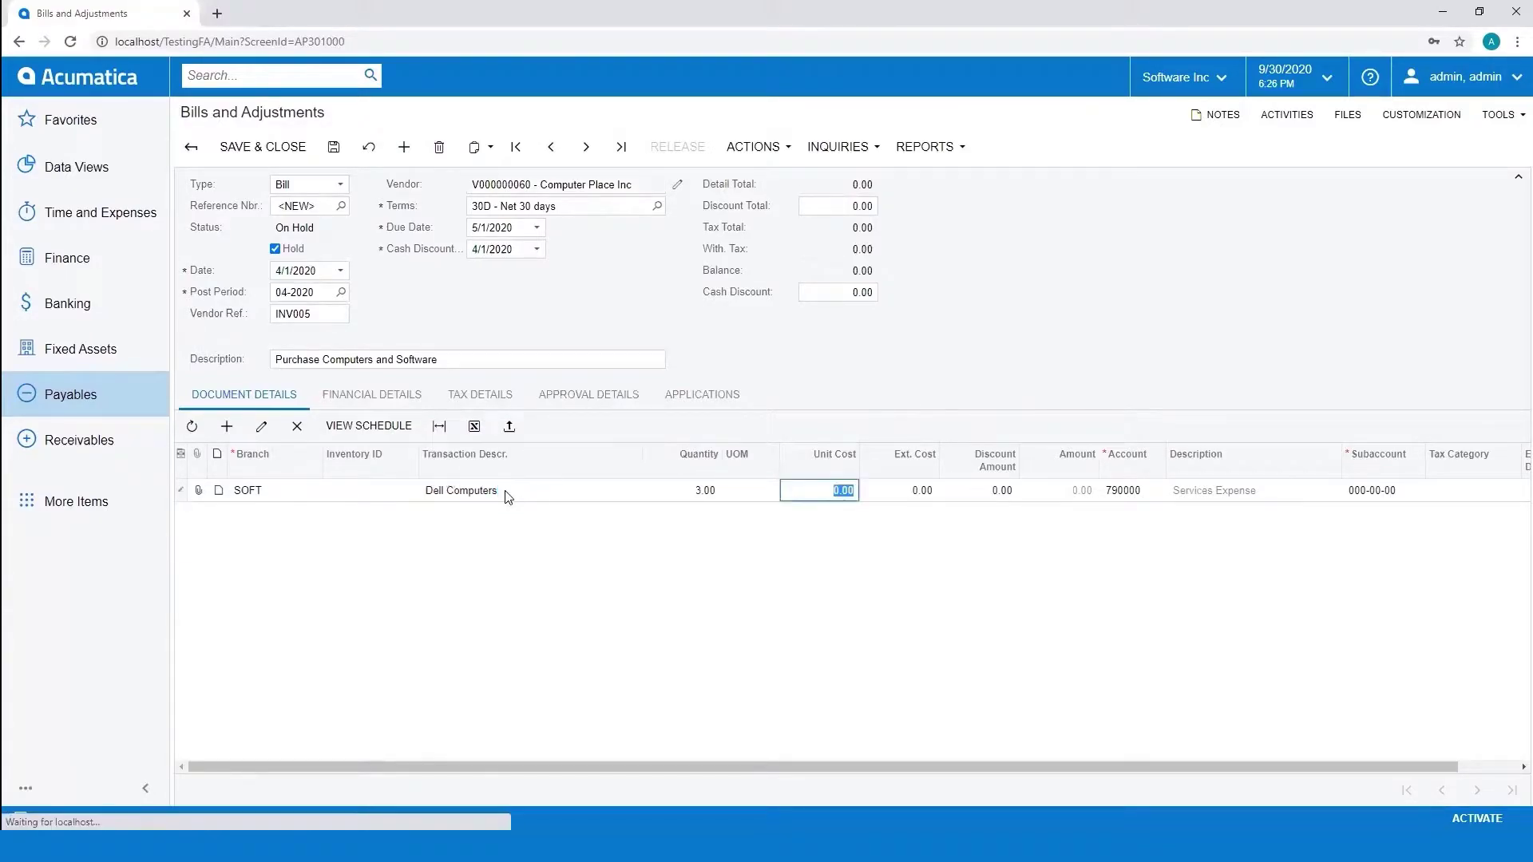
text(12,500)
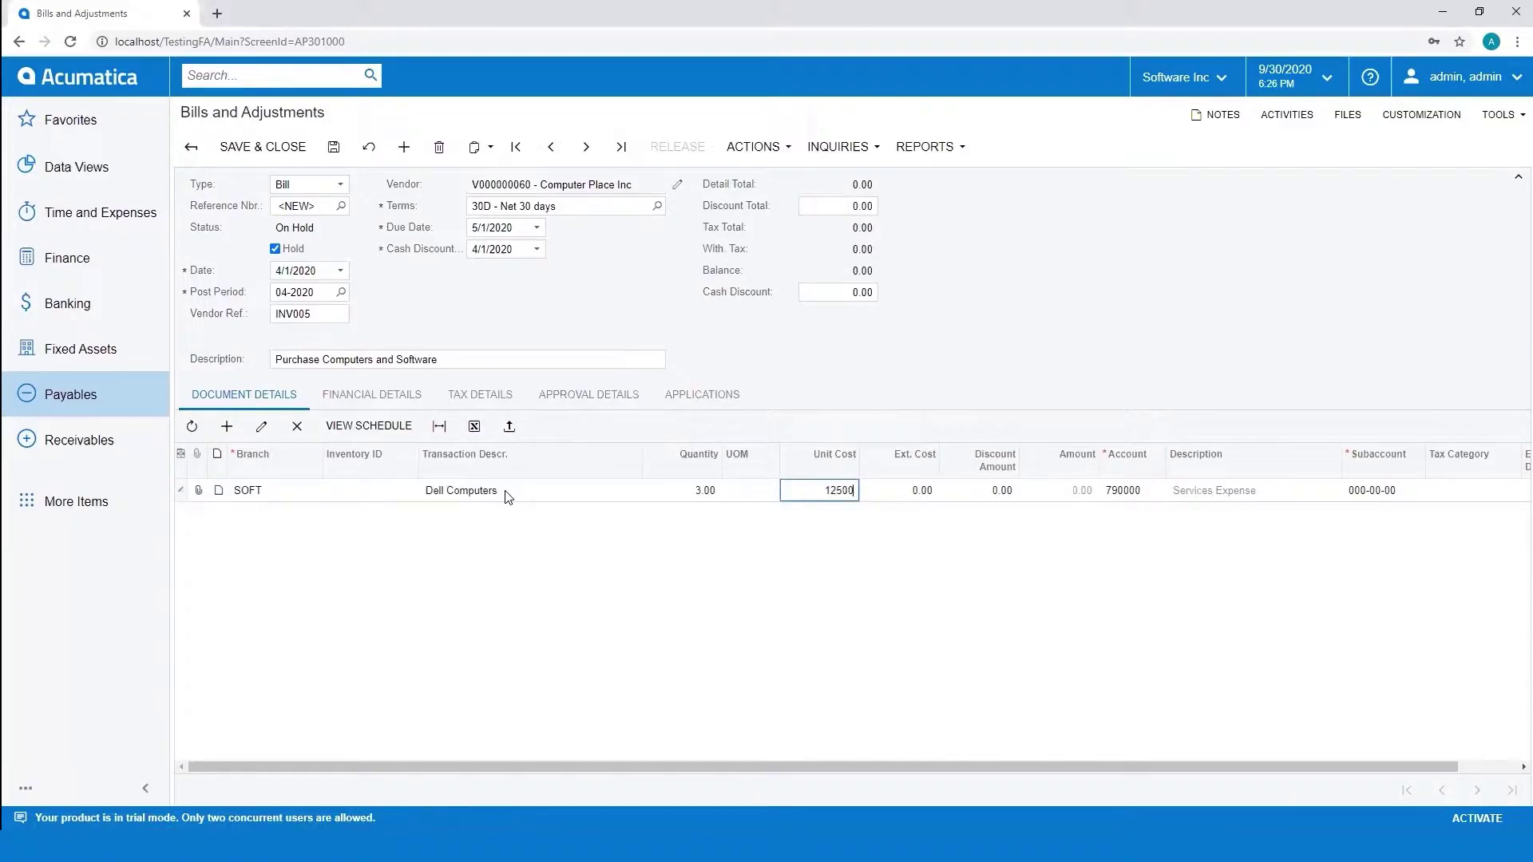
key(Tab)
key(Tab)
key(Tab)
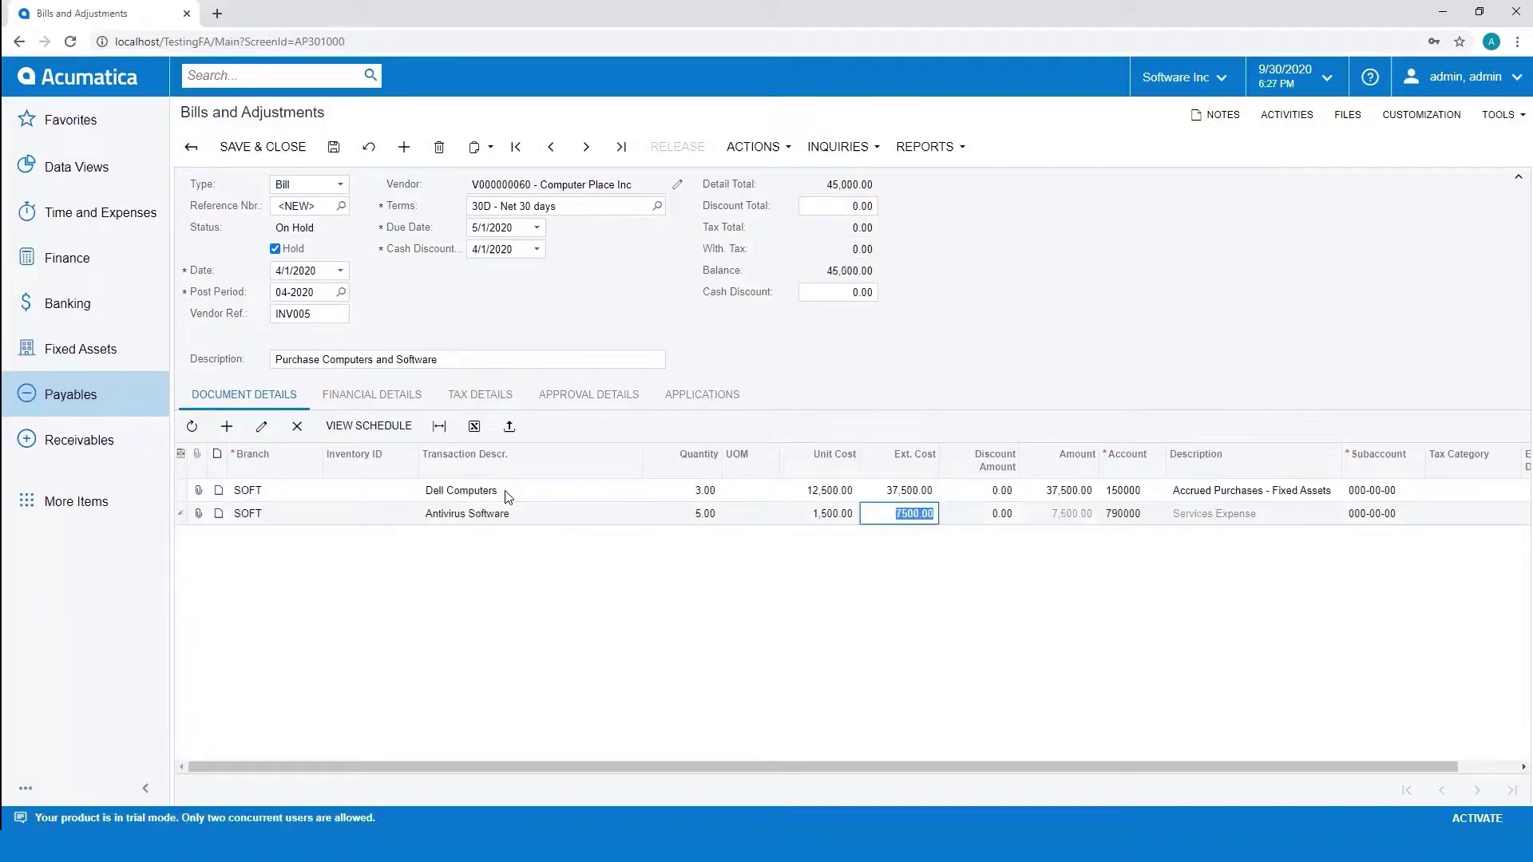
Assign GL account 150000 (Accrued Purchases - Fixed Assets) to the Antivirus Software line
key(Tab)
key(Tab)
text(150000)
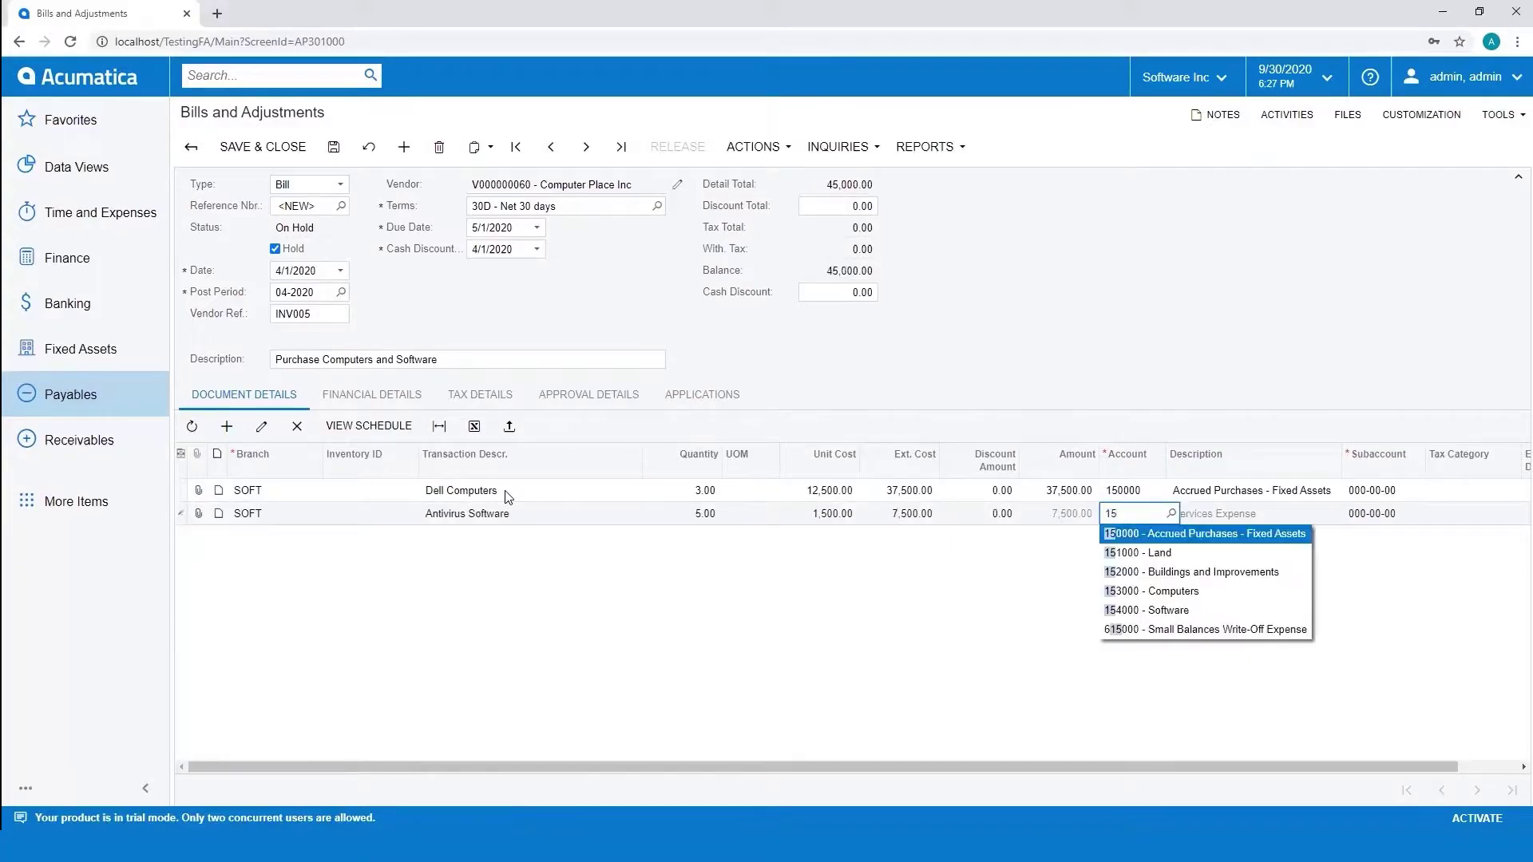
key(Tab)
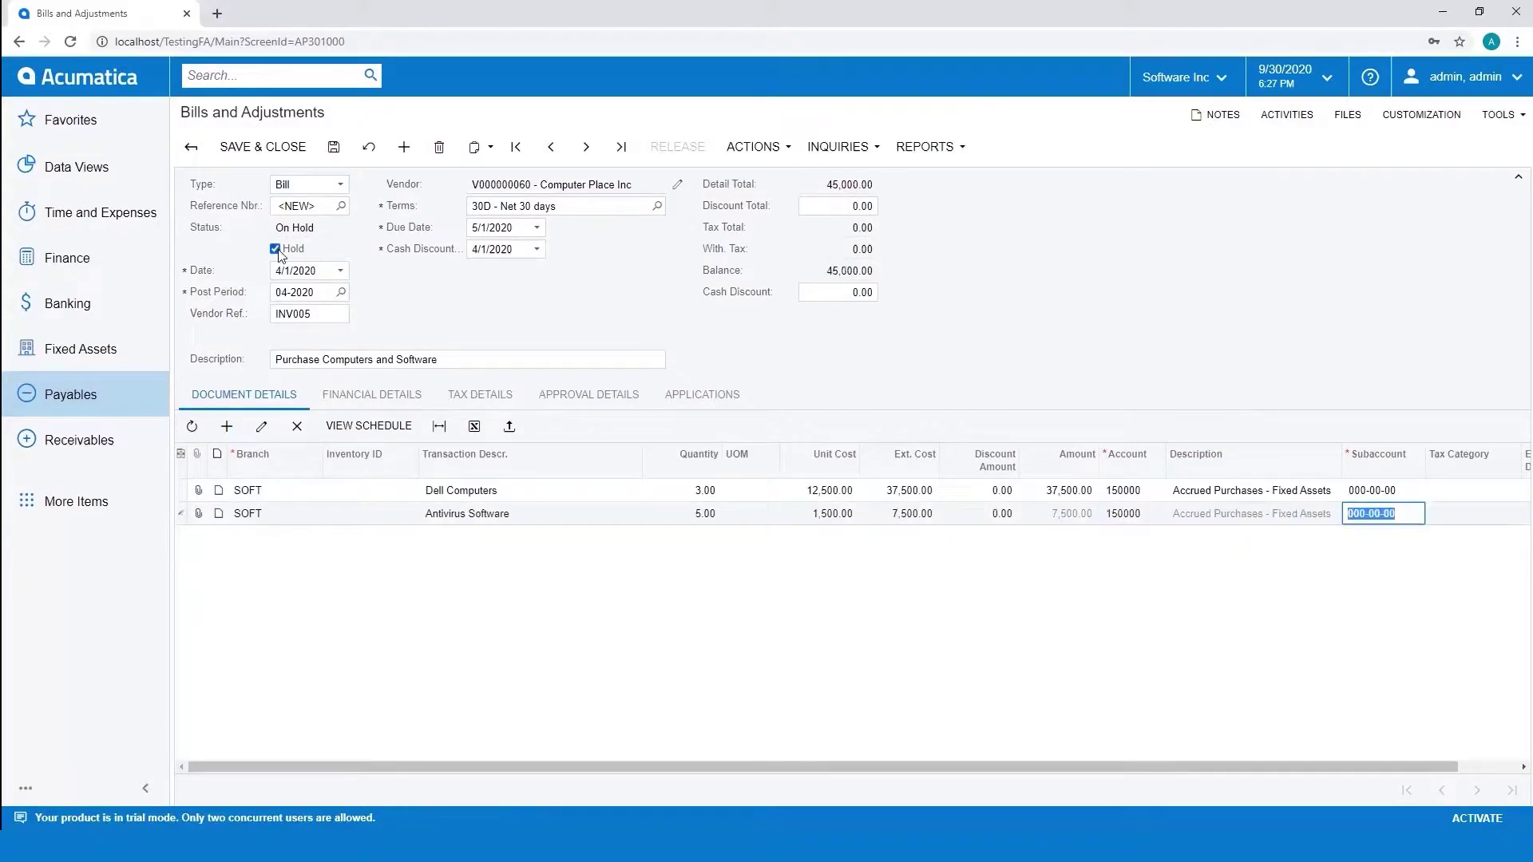
Take the bill off hold and release it
click(275, 249)
click(672, 149)
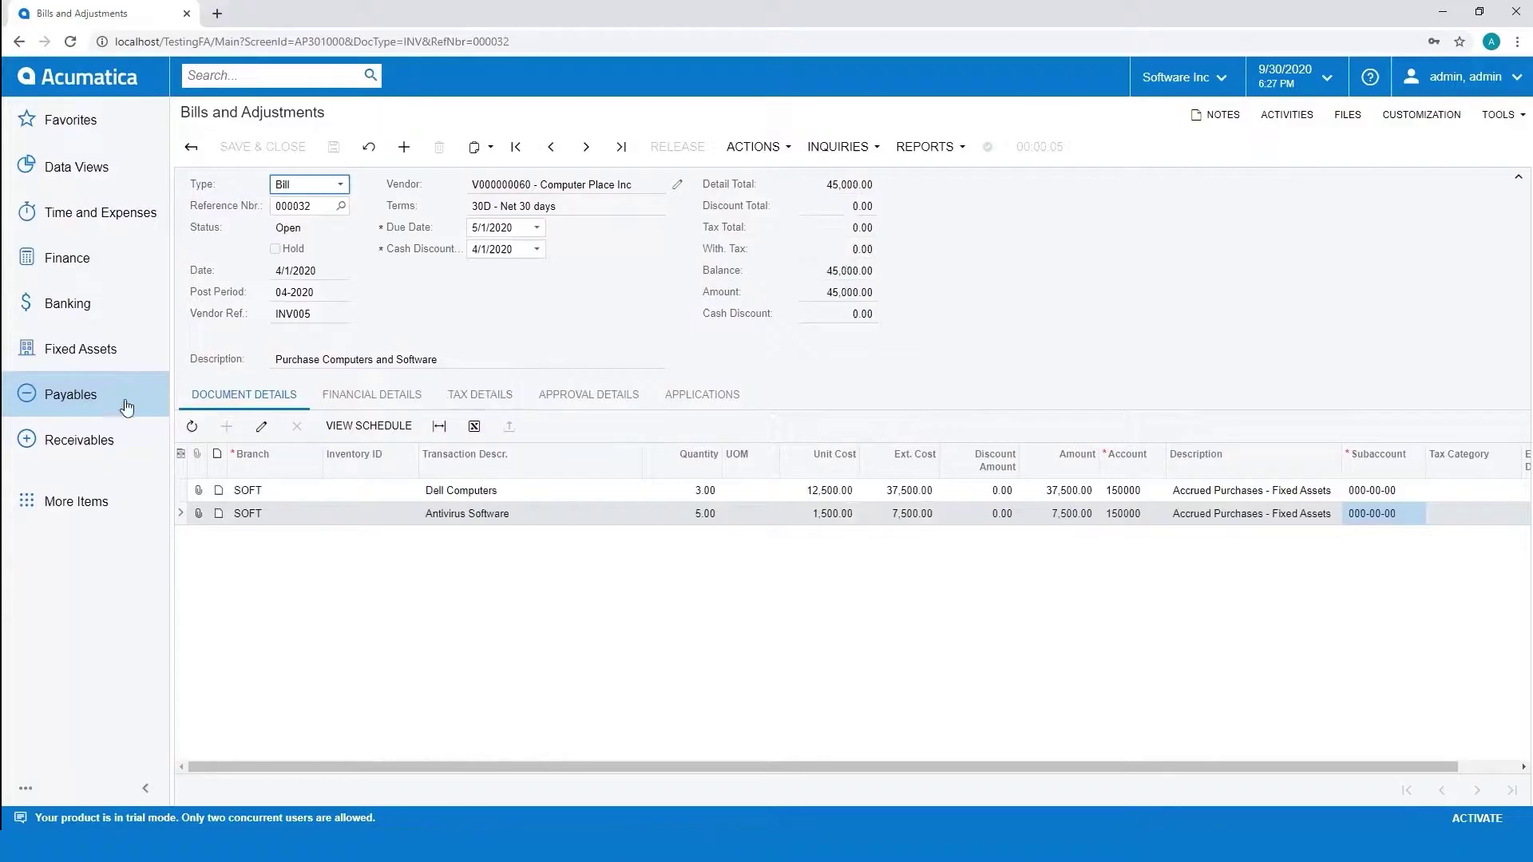
View the purchases on the Convert Purchases to Assets screen, and check the existing records in the Fixed Assets list
click(62, 358)
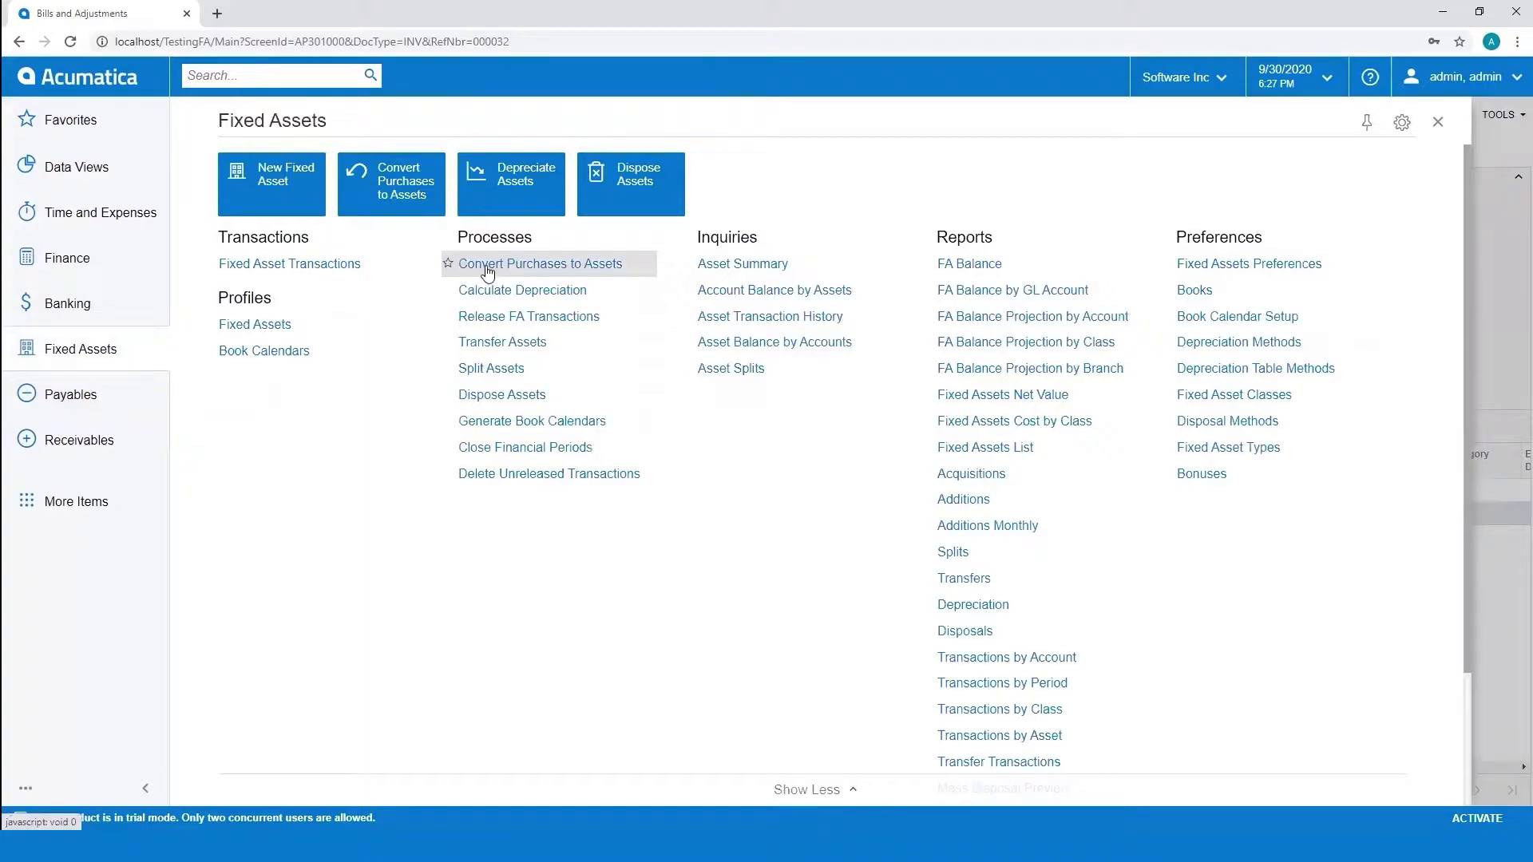
click(517, 269)
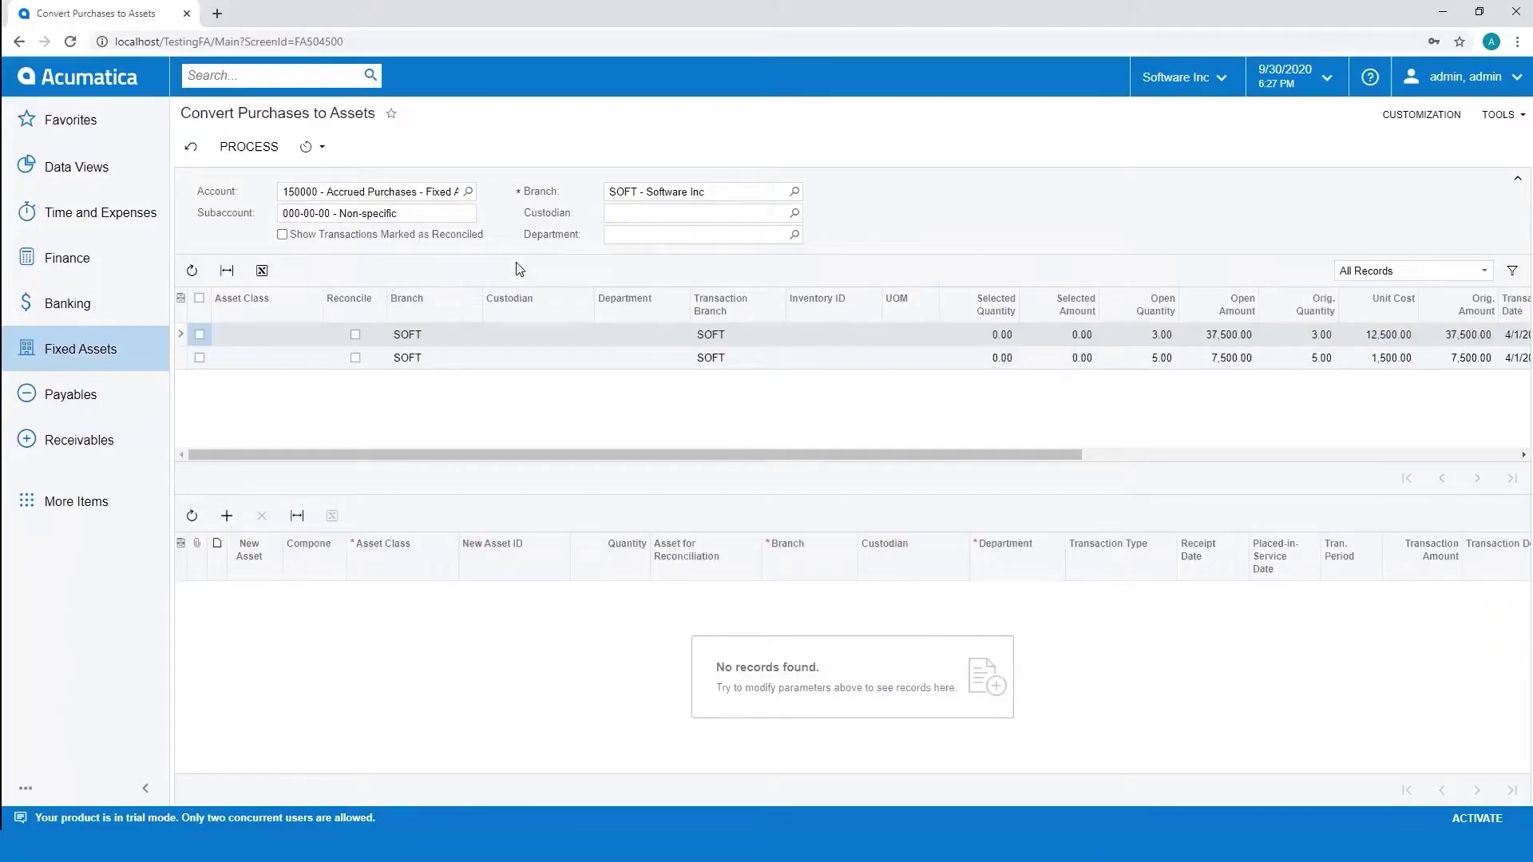
click(78, 355)
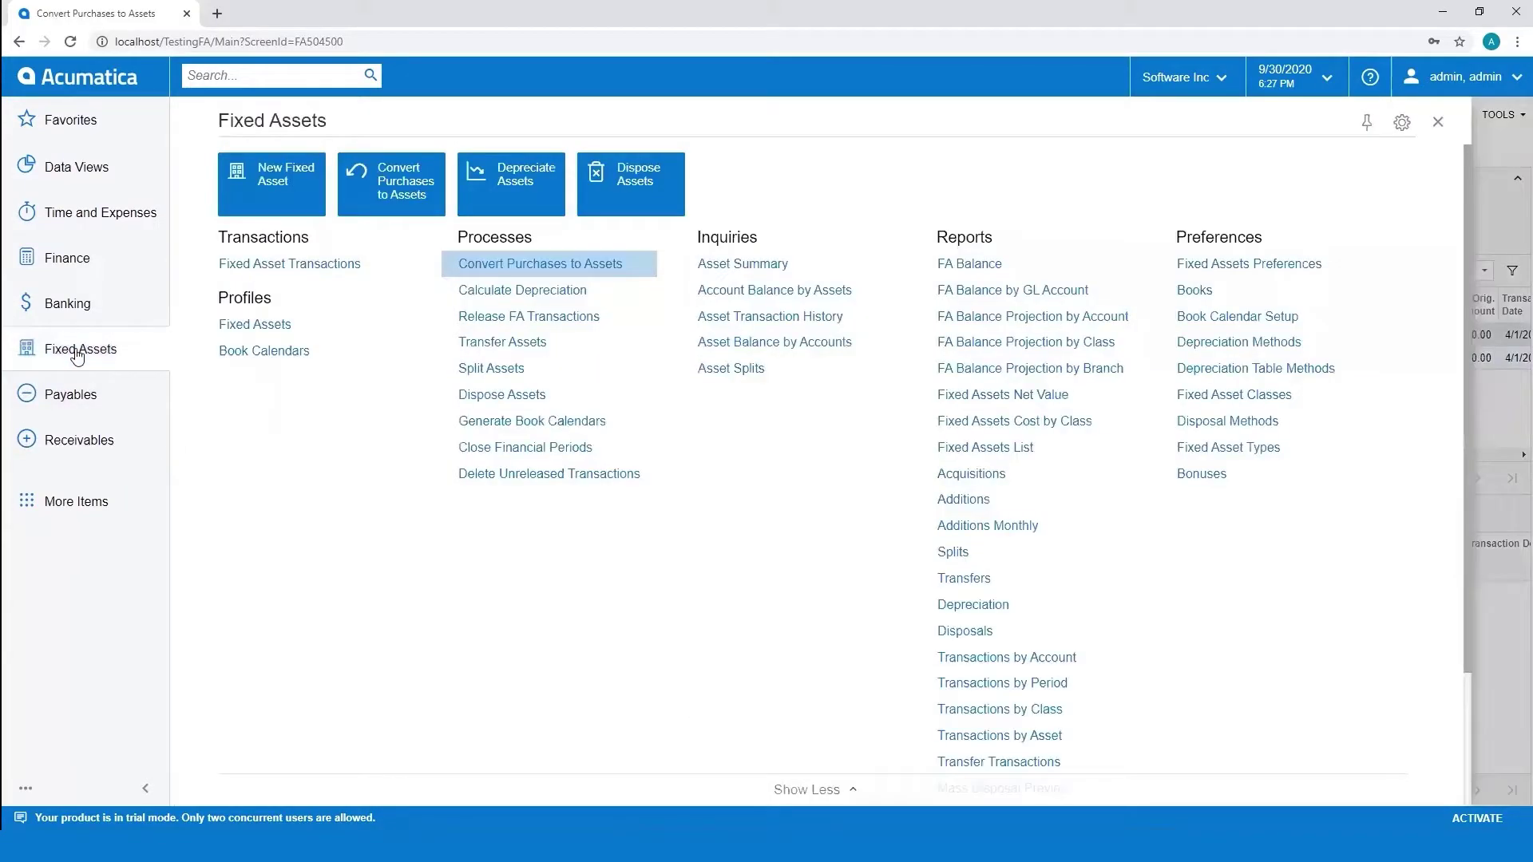
click(255, 328)
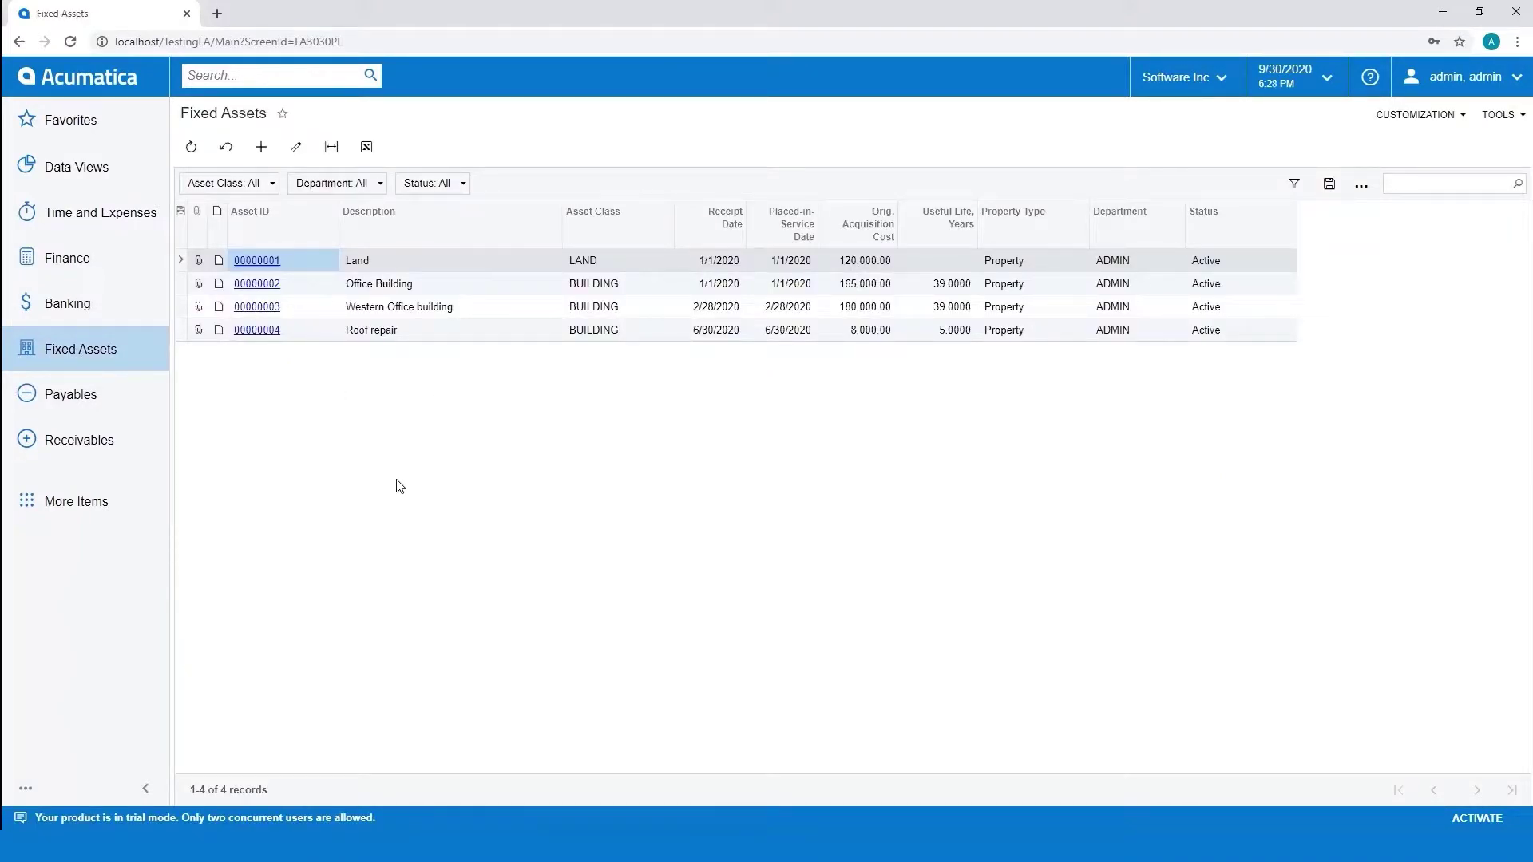
Return to Convert Purchases to Assets, set the department to ADMIN and examine the remaining details of both purchase transactions
click(112, 353)
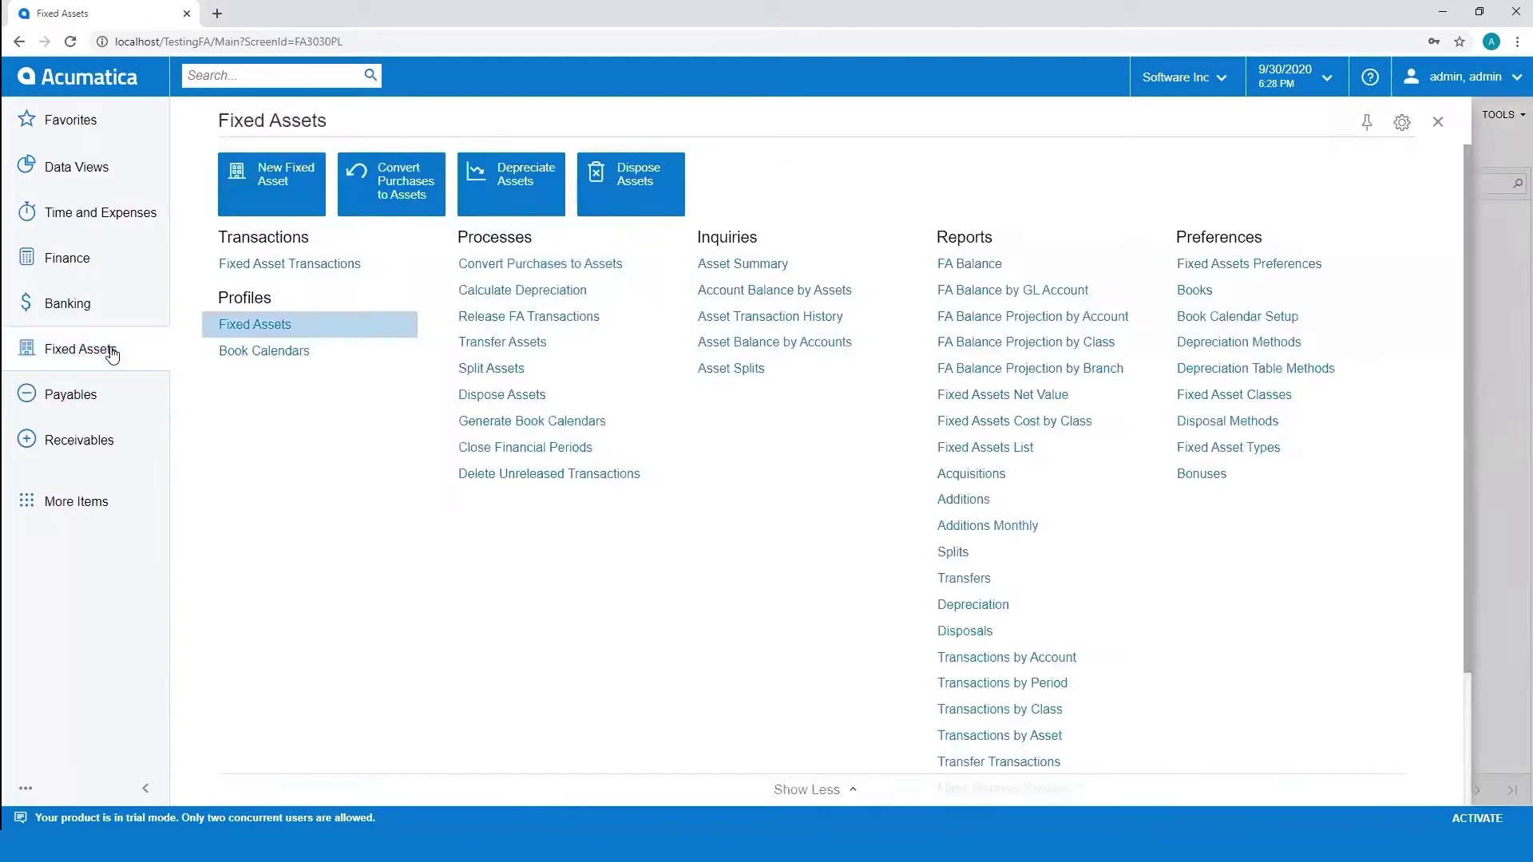
click(523, 268)
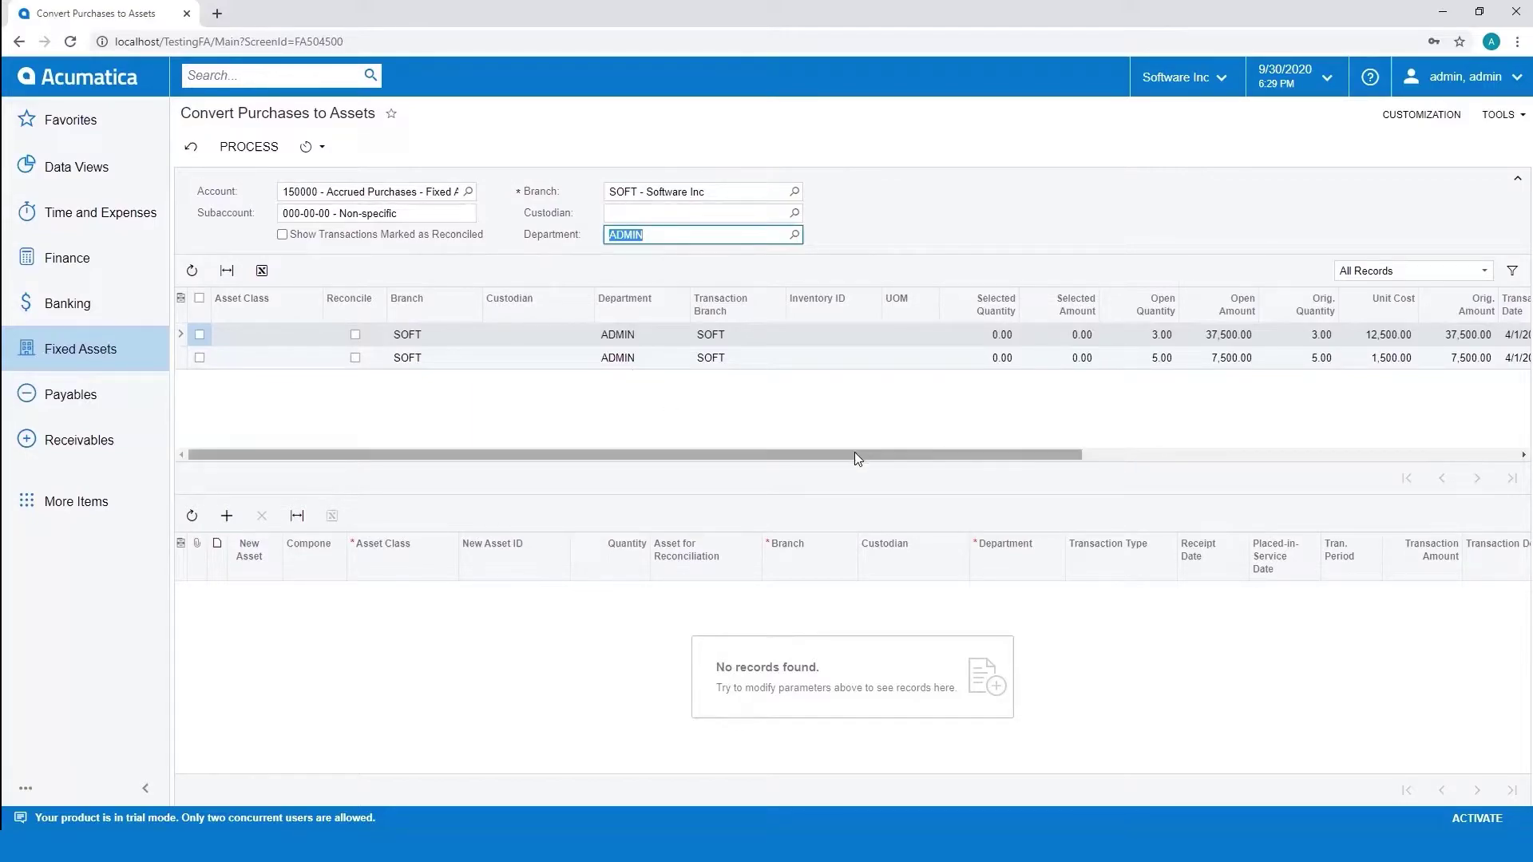
drag(846, 457, 1239, 456)
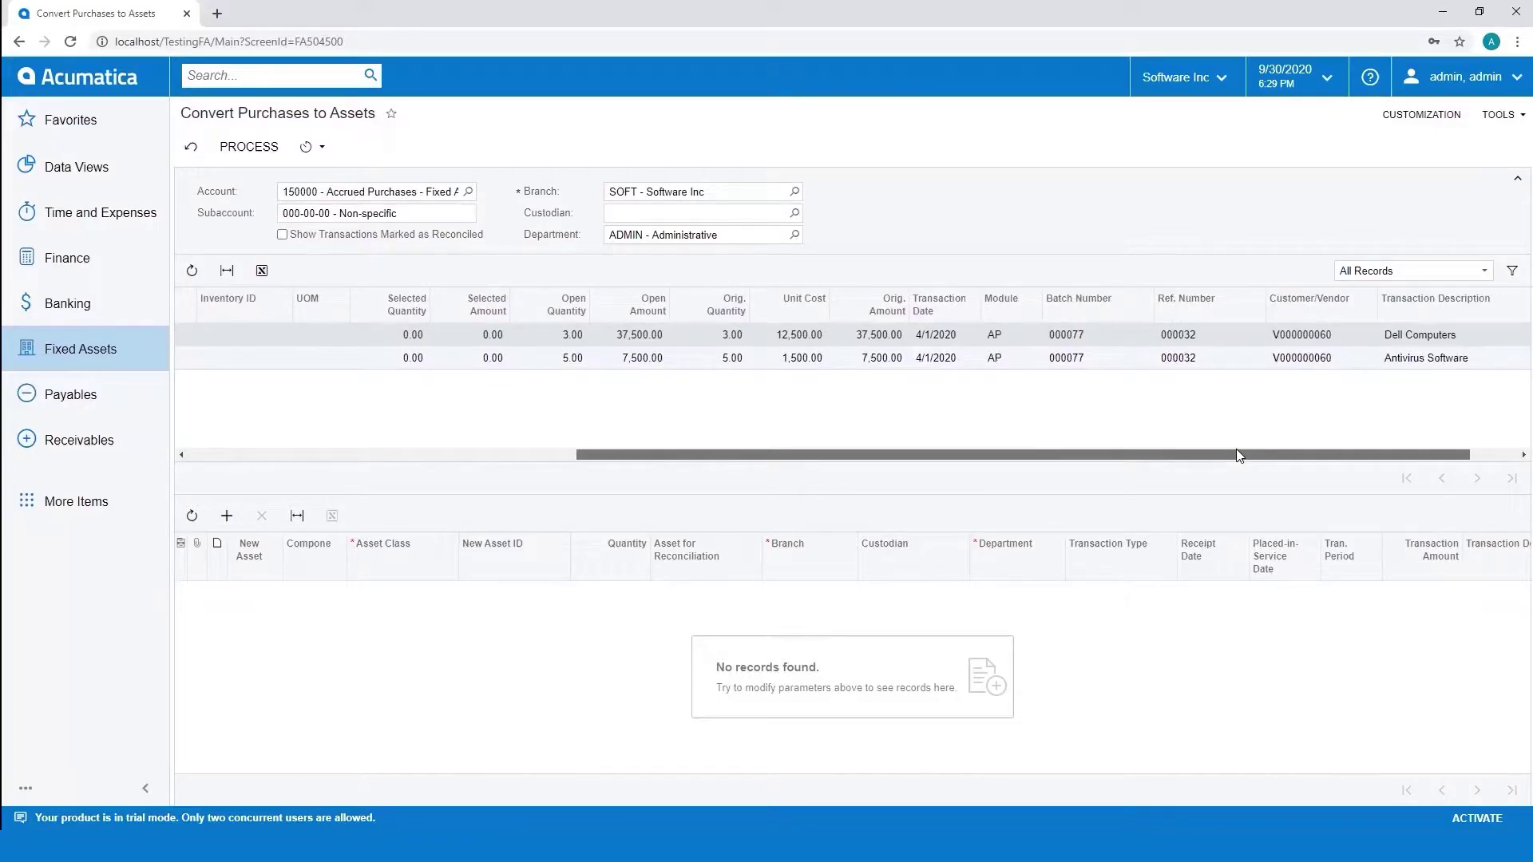
drag(1236, 455, 647, 466)
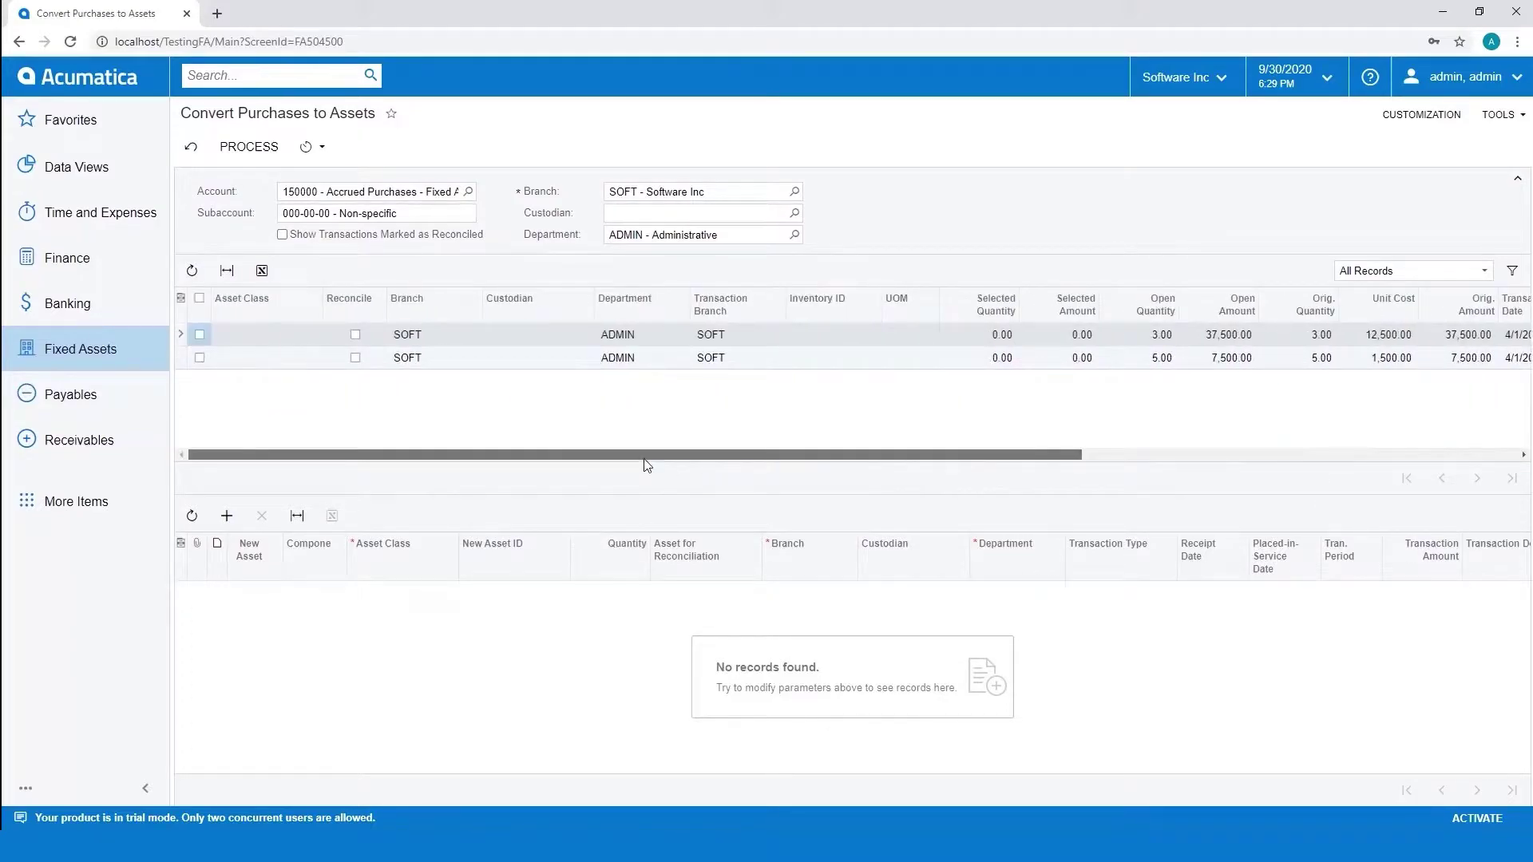
Select the Dell Computers purchase for conversion and assign it the COMPUTERS asset class
click(199, 335)
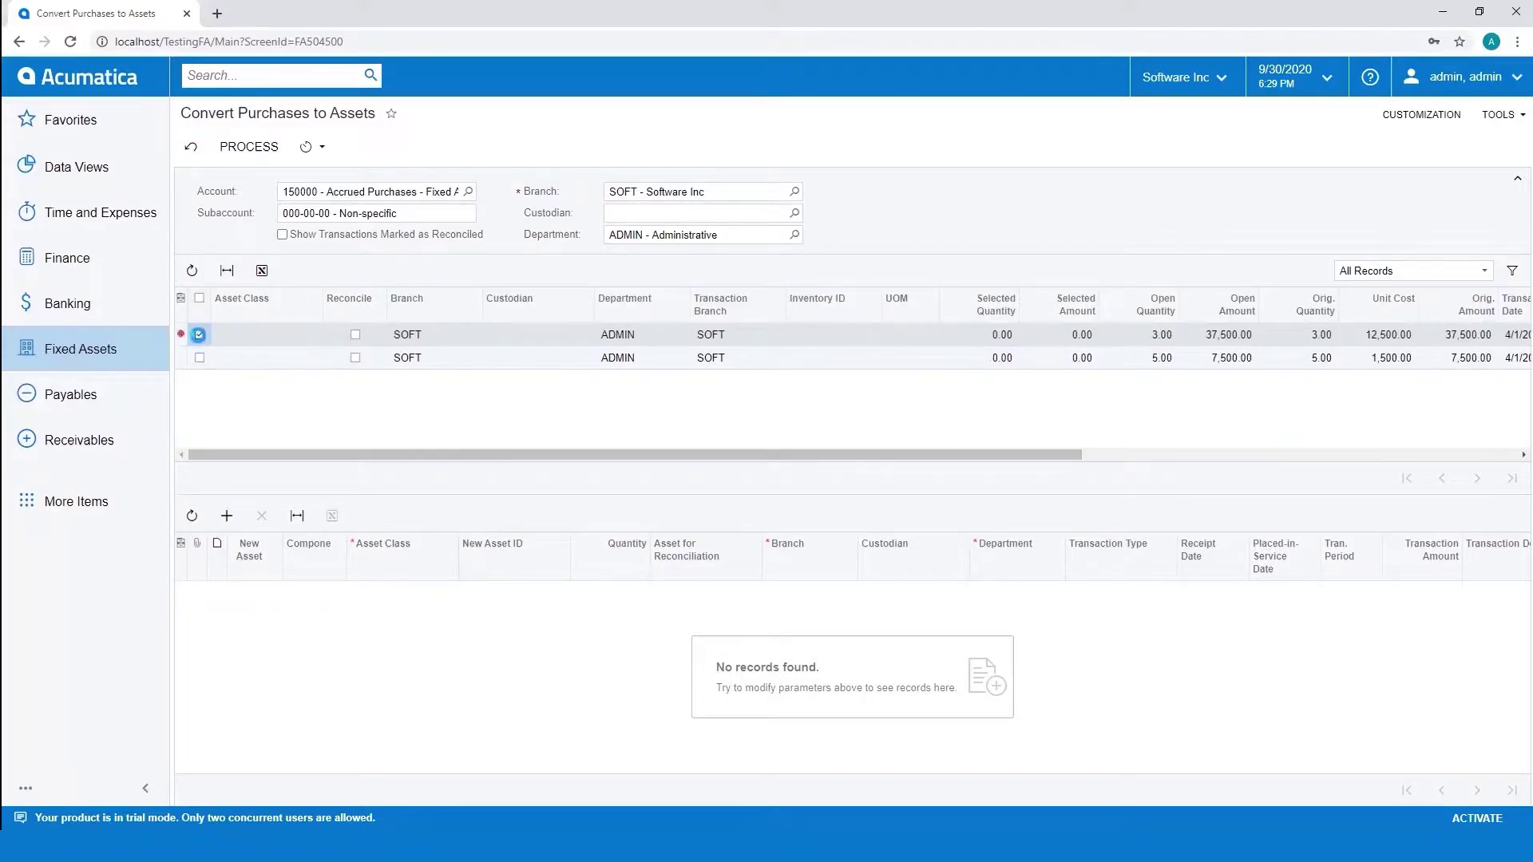
click(328, 336)
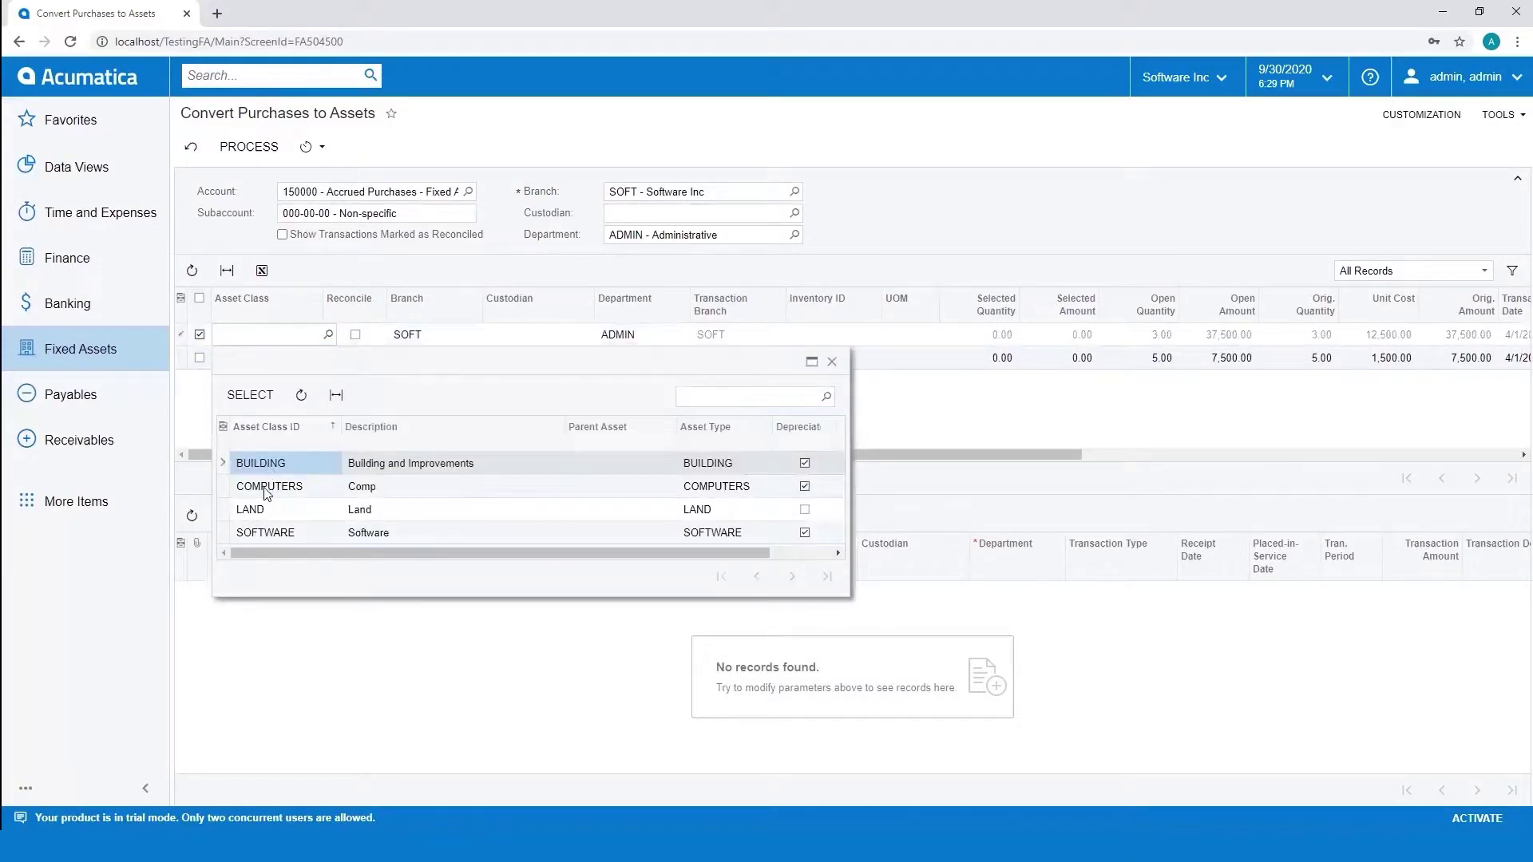
double_click(266, 493)
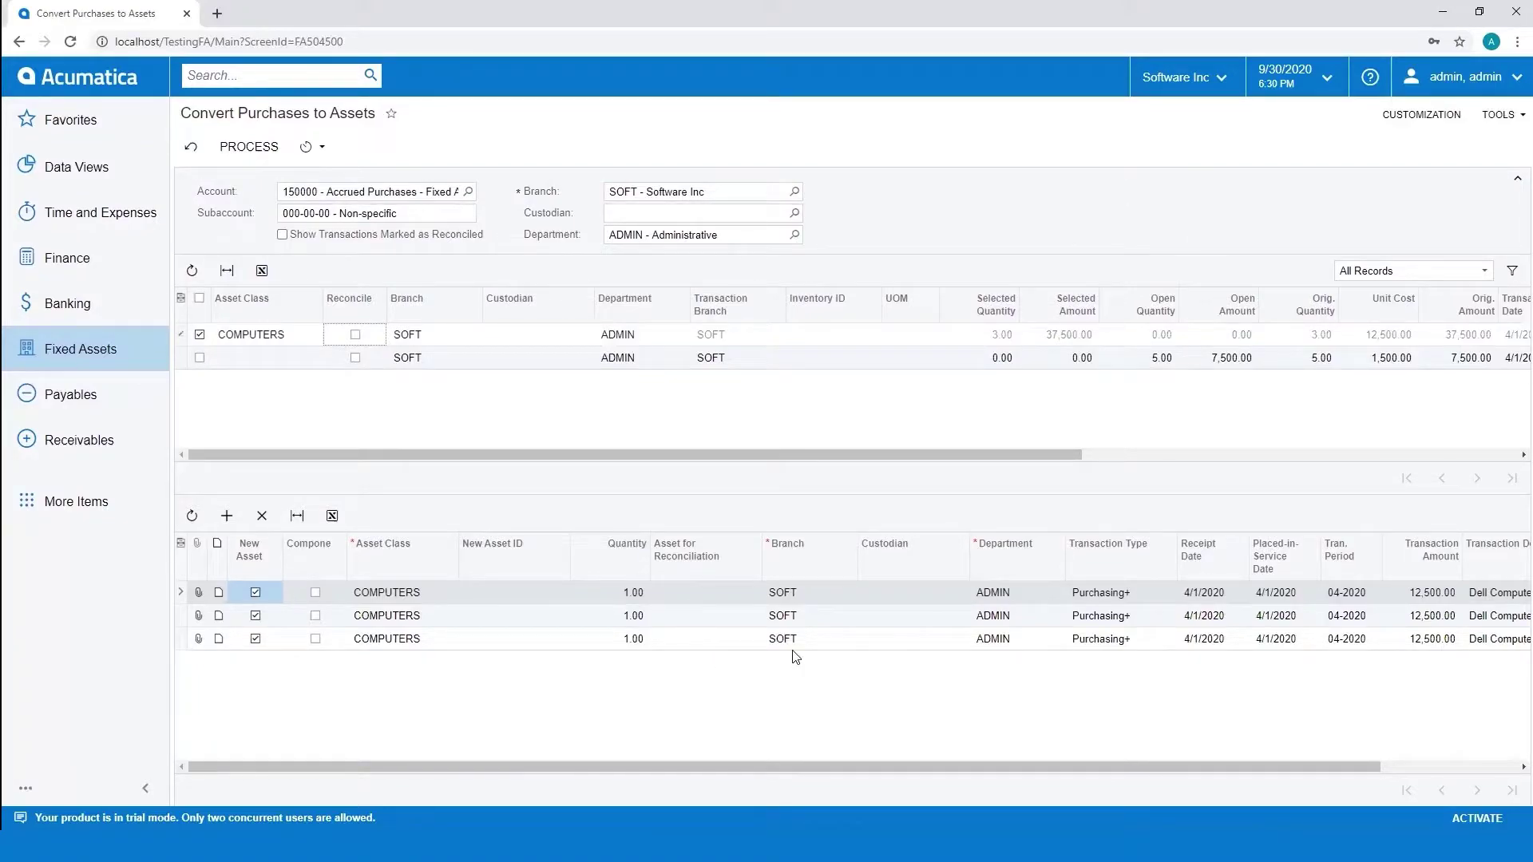
Review the first new computer asset's branch, department, dates, amount and description, and process the conversion
click(802, 597)
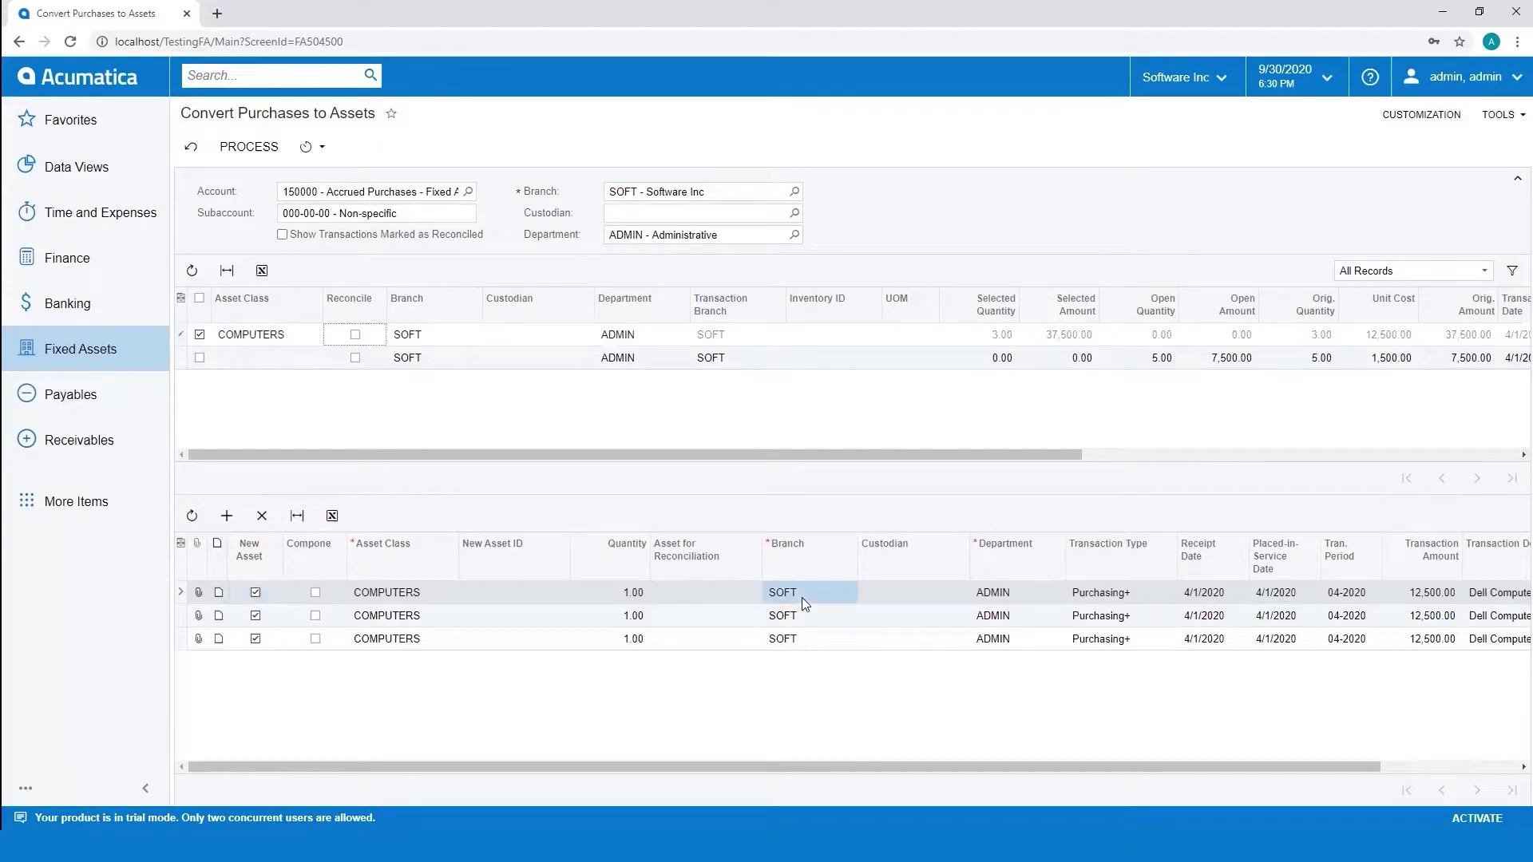
click(1005, 596)
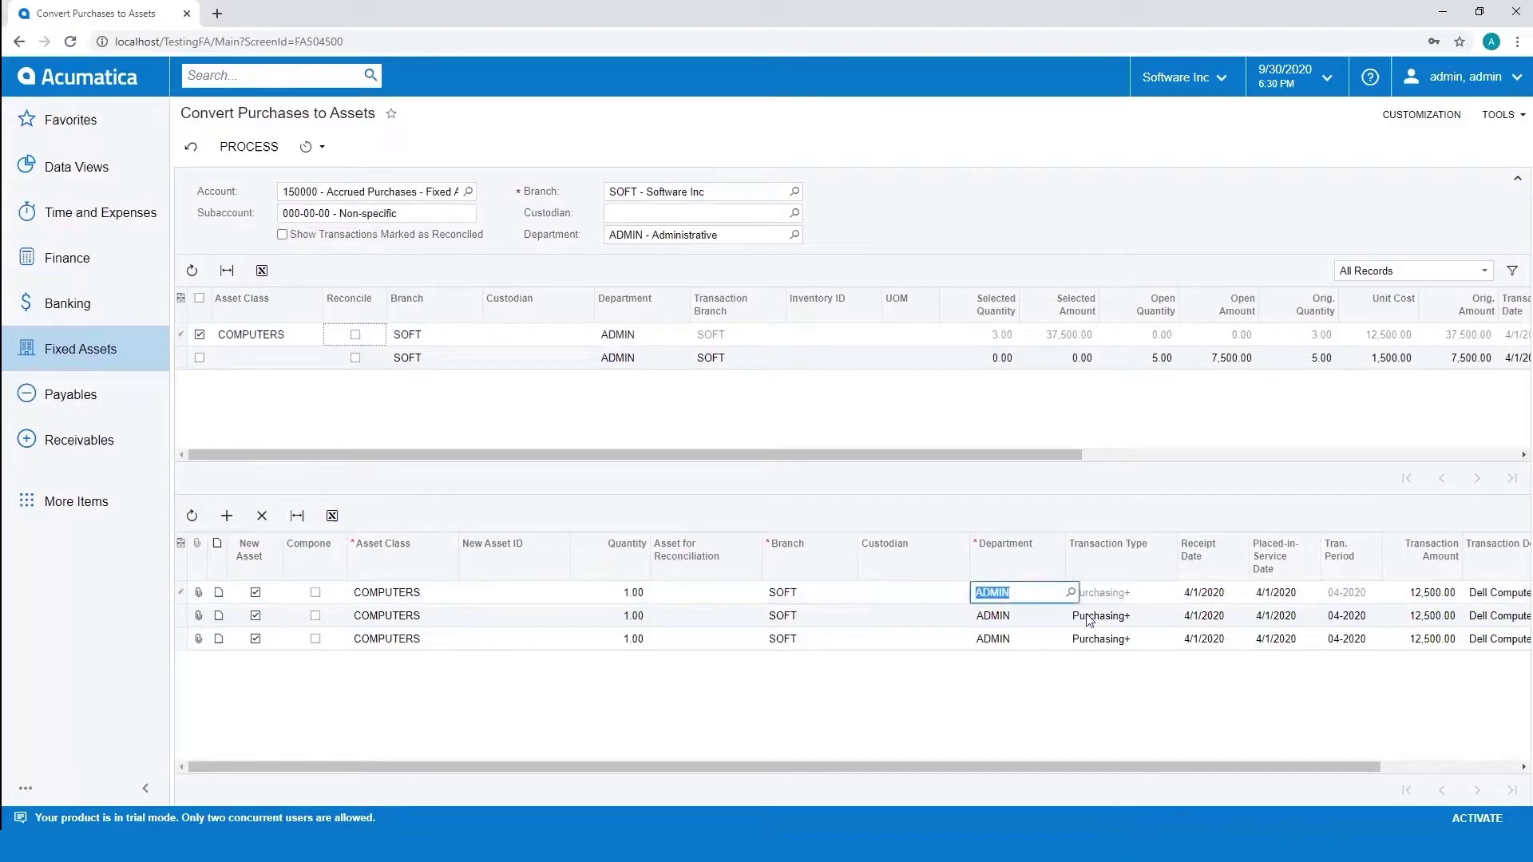
click(1230, 599)
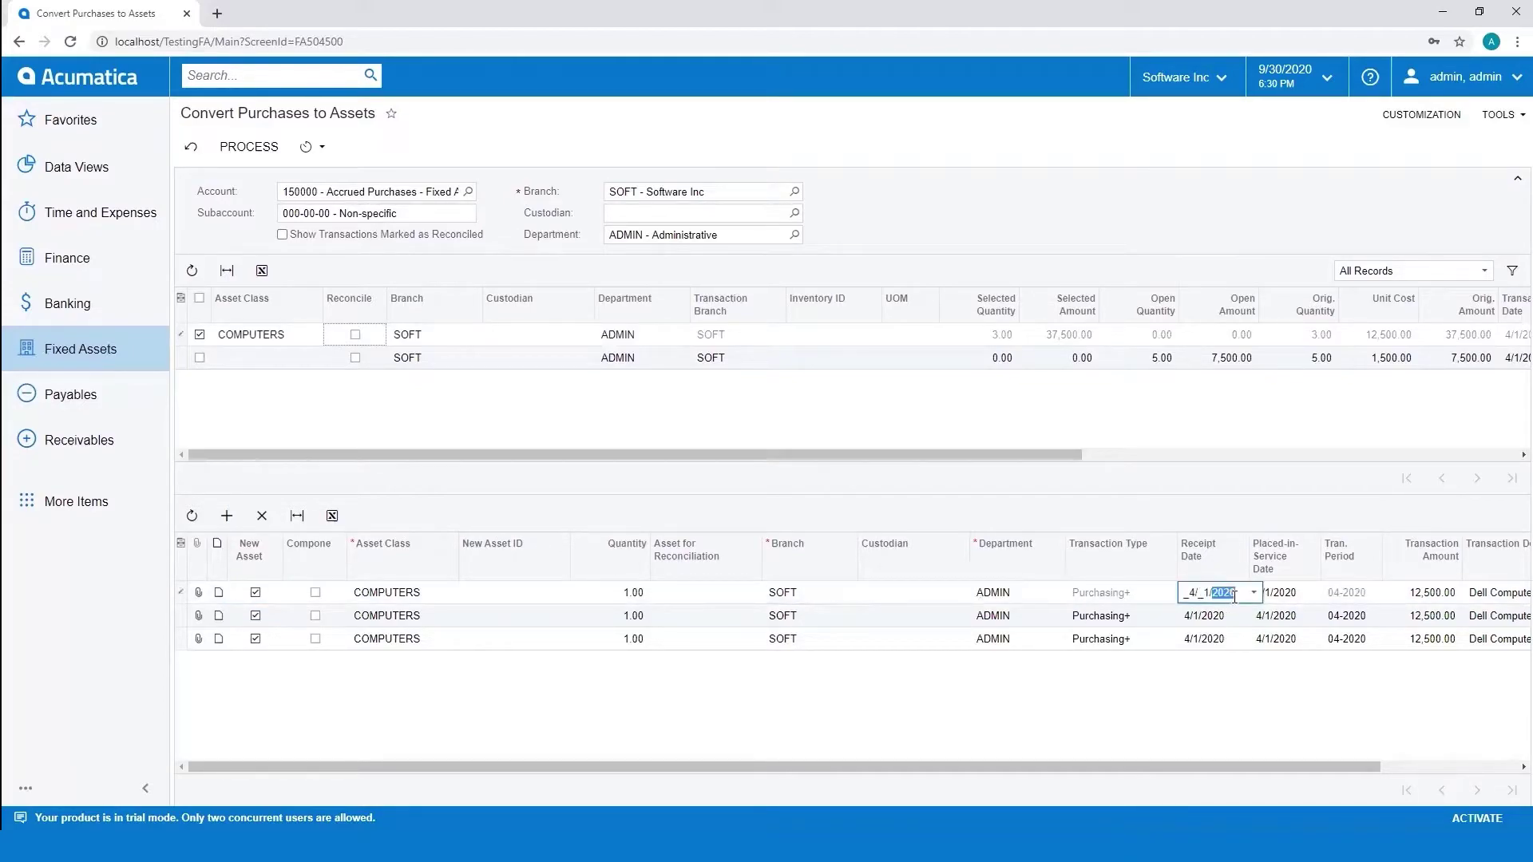
click(1284, 597)
scroll(1335, 770, right, 1)
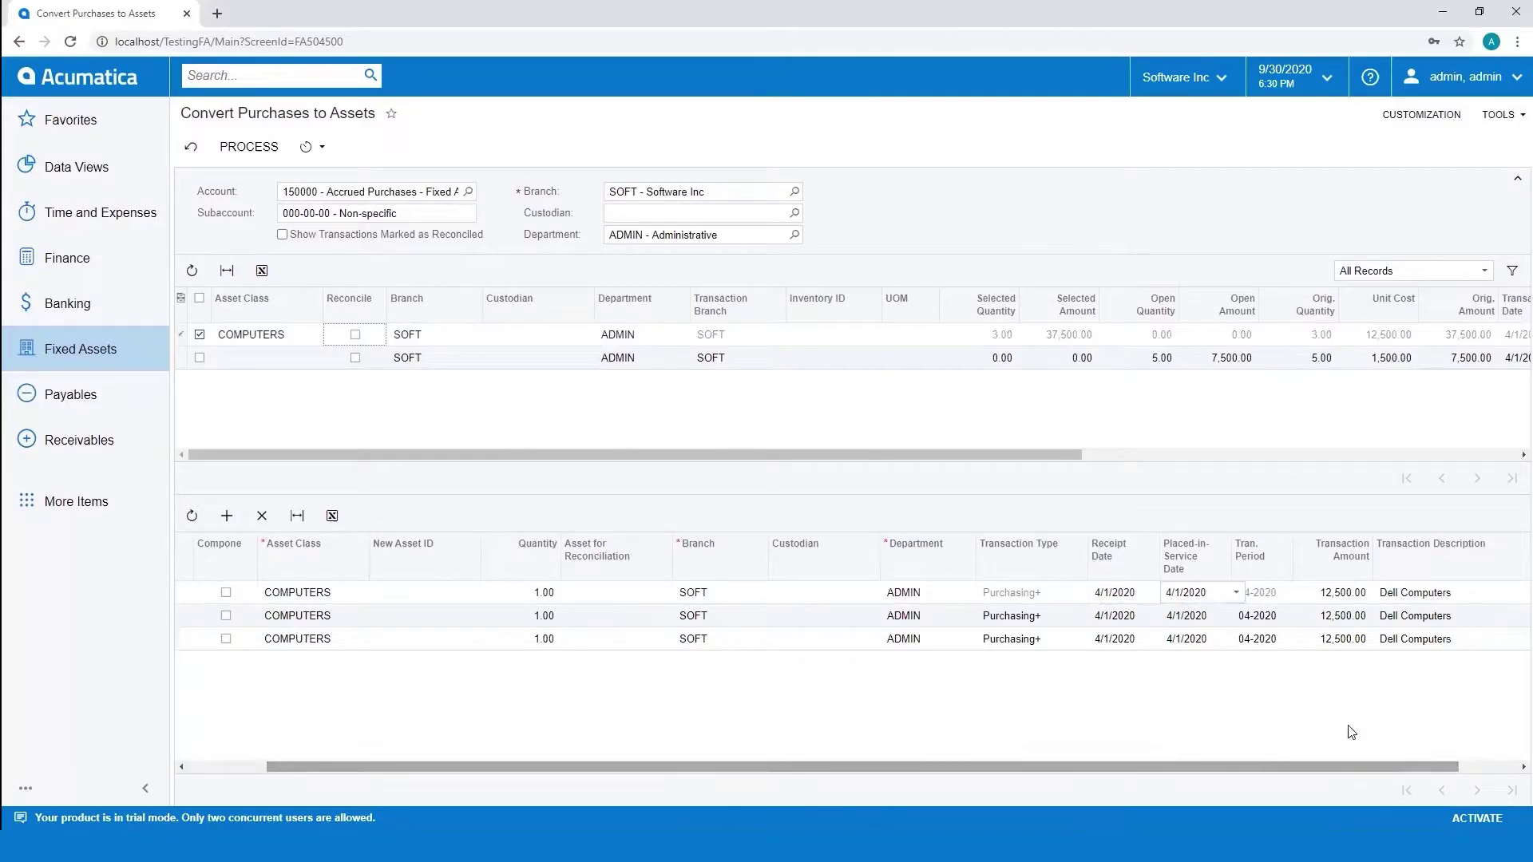
click(1312, 602)
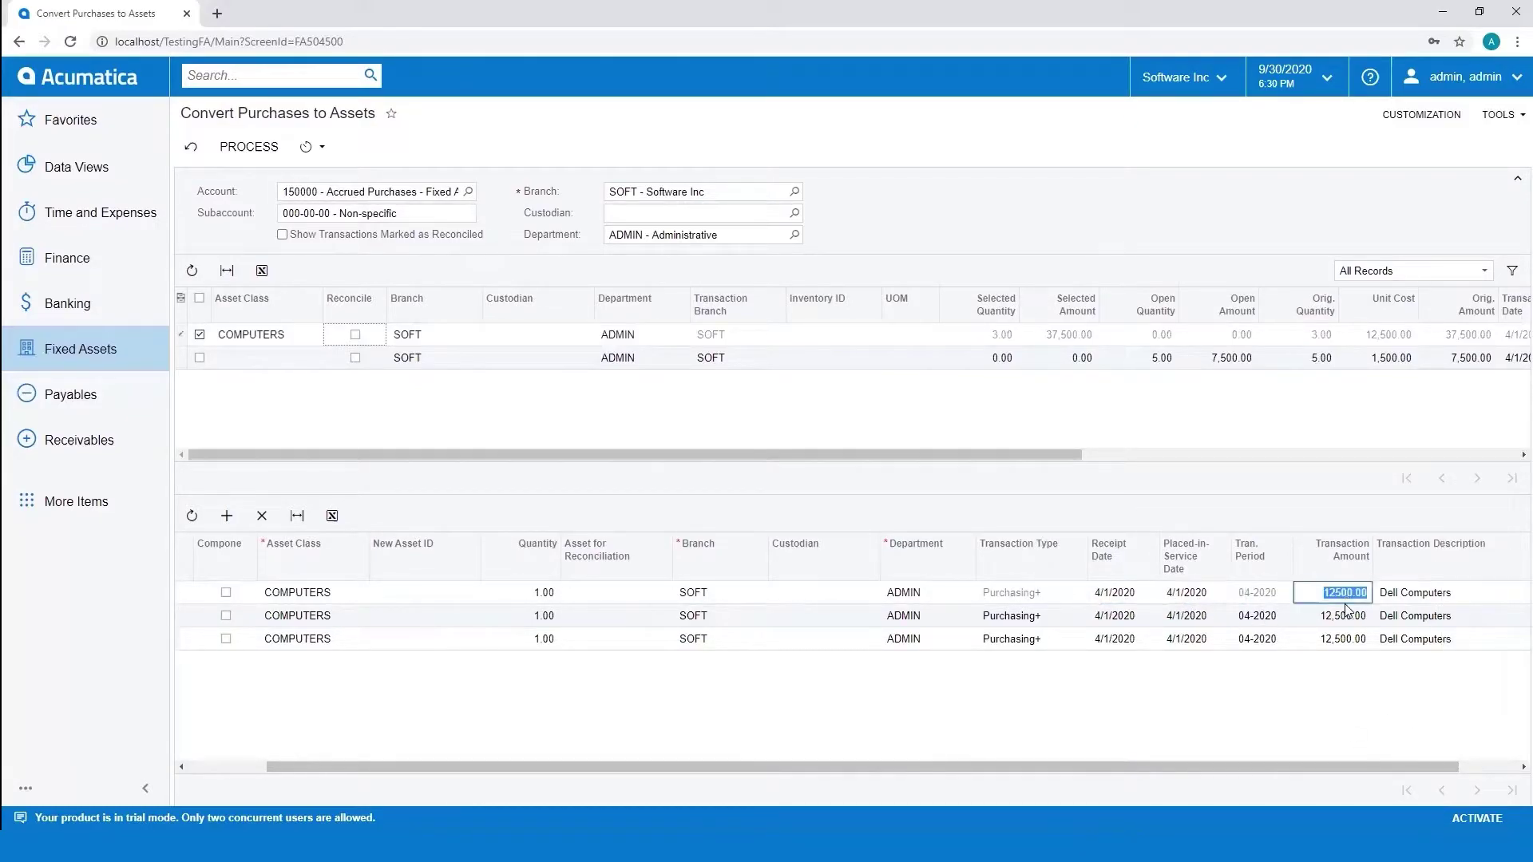
click(1402, 600)
drag(1305, 768, 1134, 765)
click(256, 148)
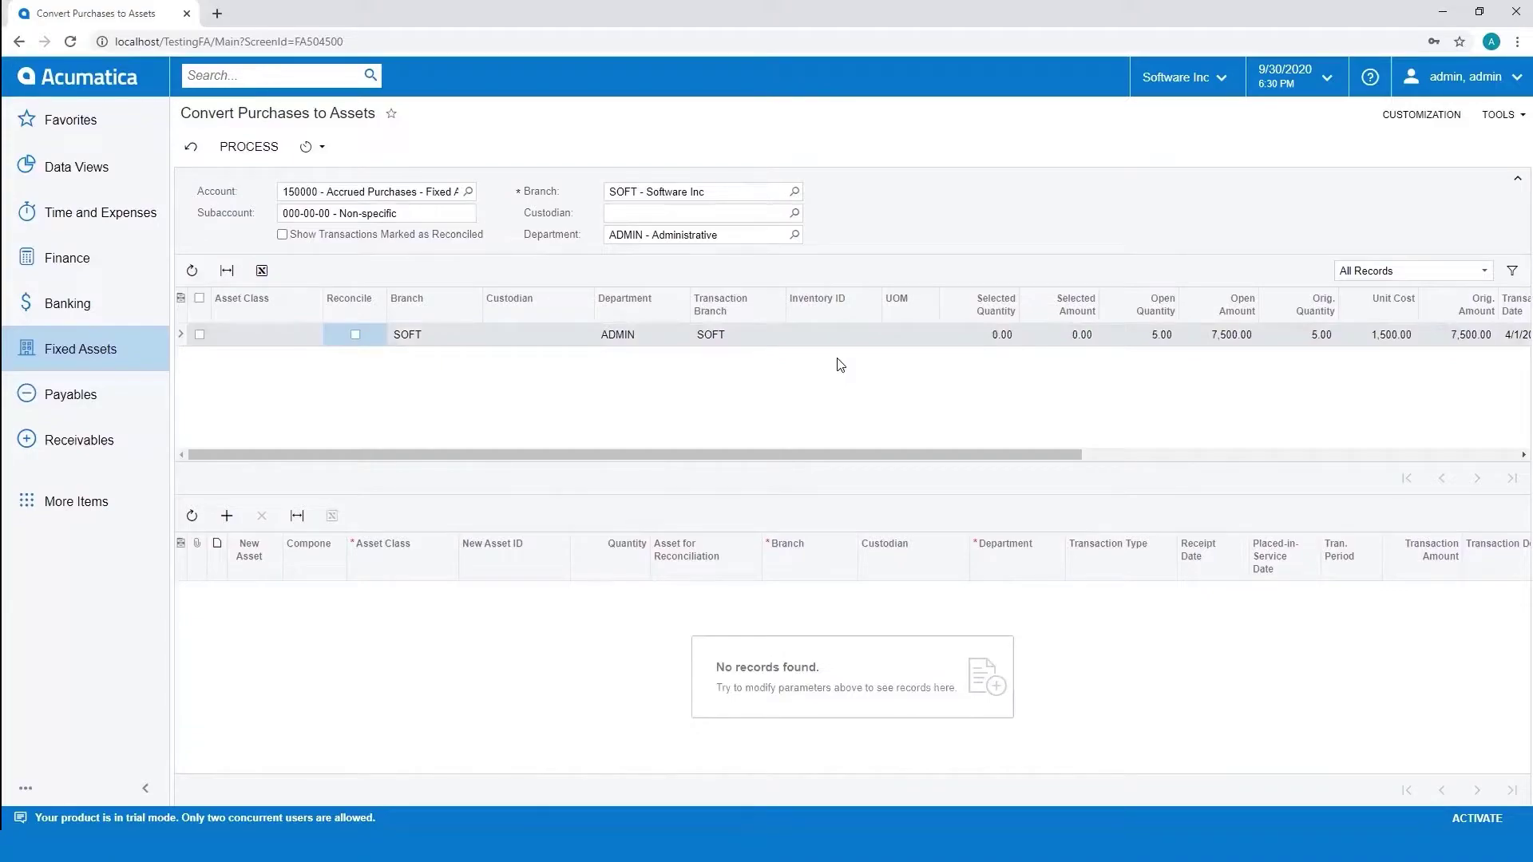
Select the Antivirus Software purchase with asset class SOFTWARE, keep its first line marked as a new asset, and process the conversion
click(199, 335)
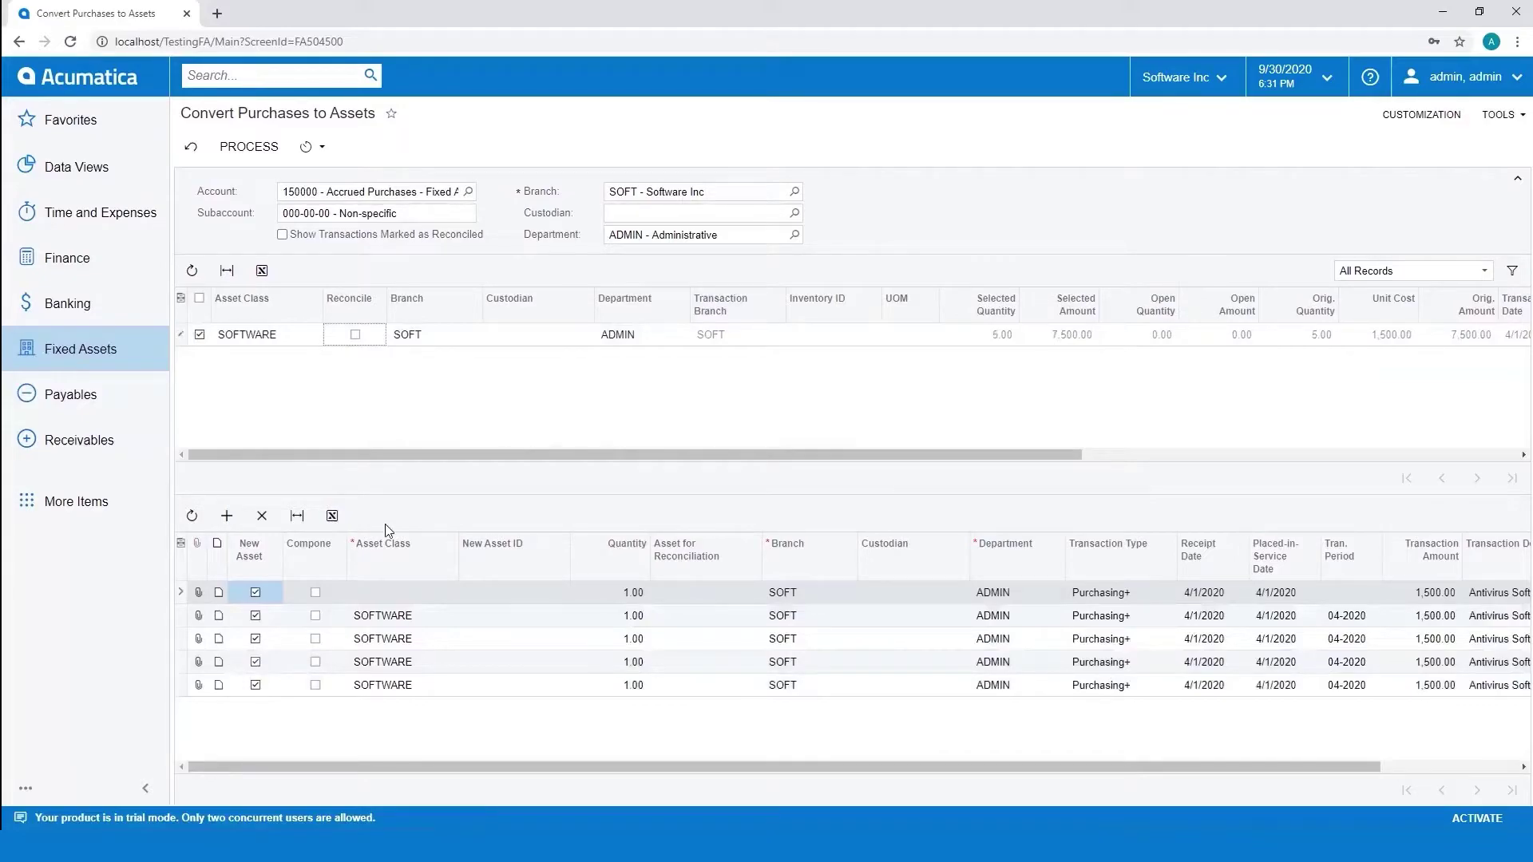
click(255, 592)
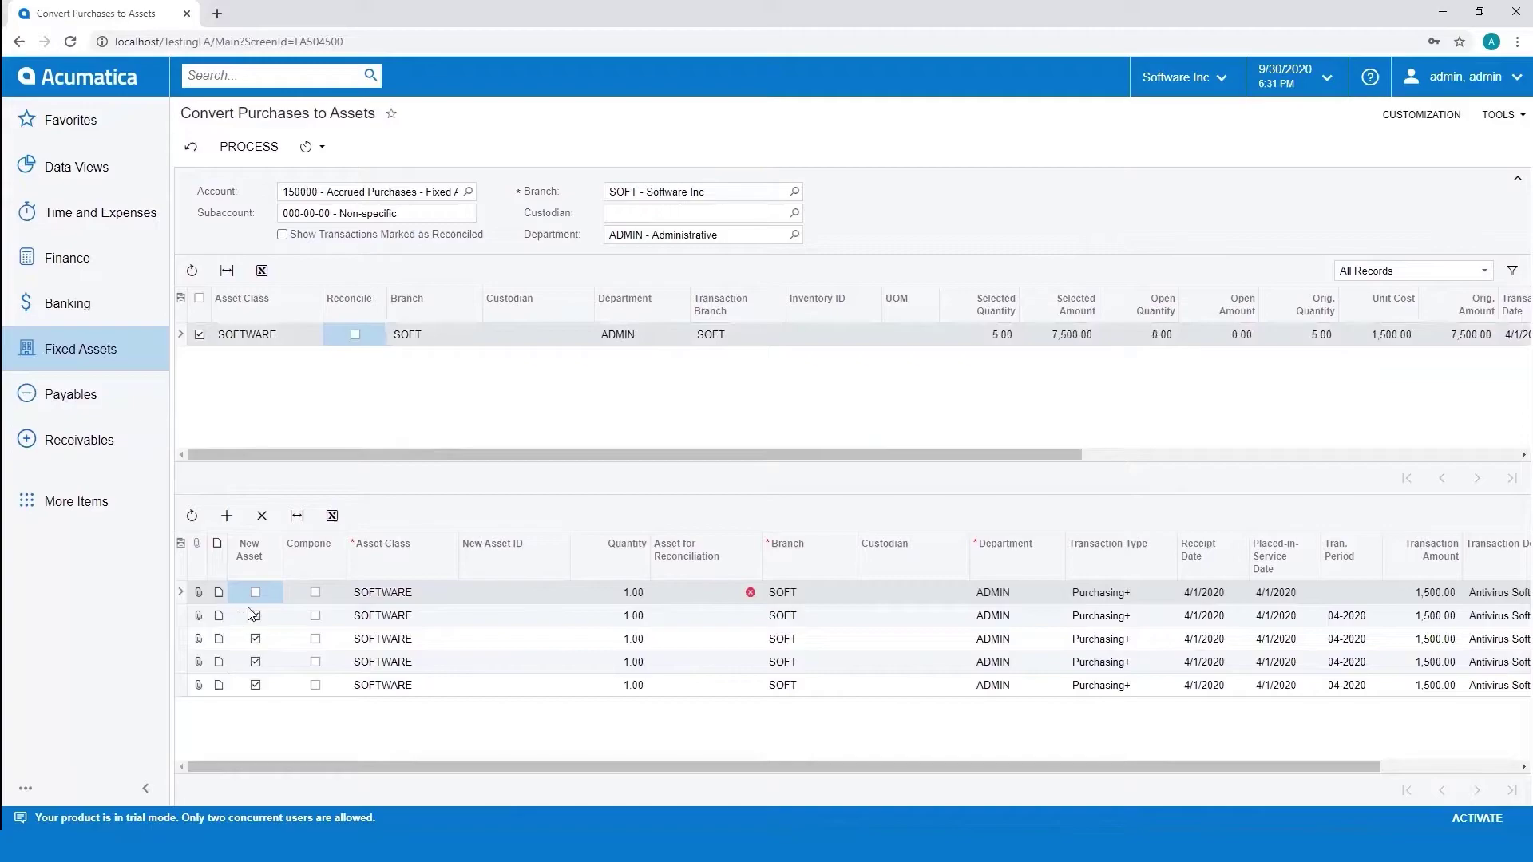
click(255, 592)
click(248, 146)
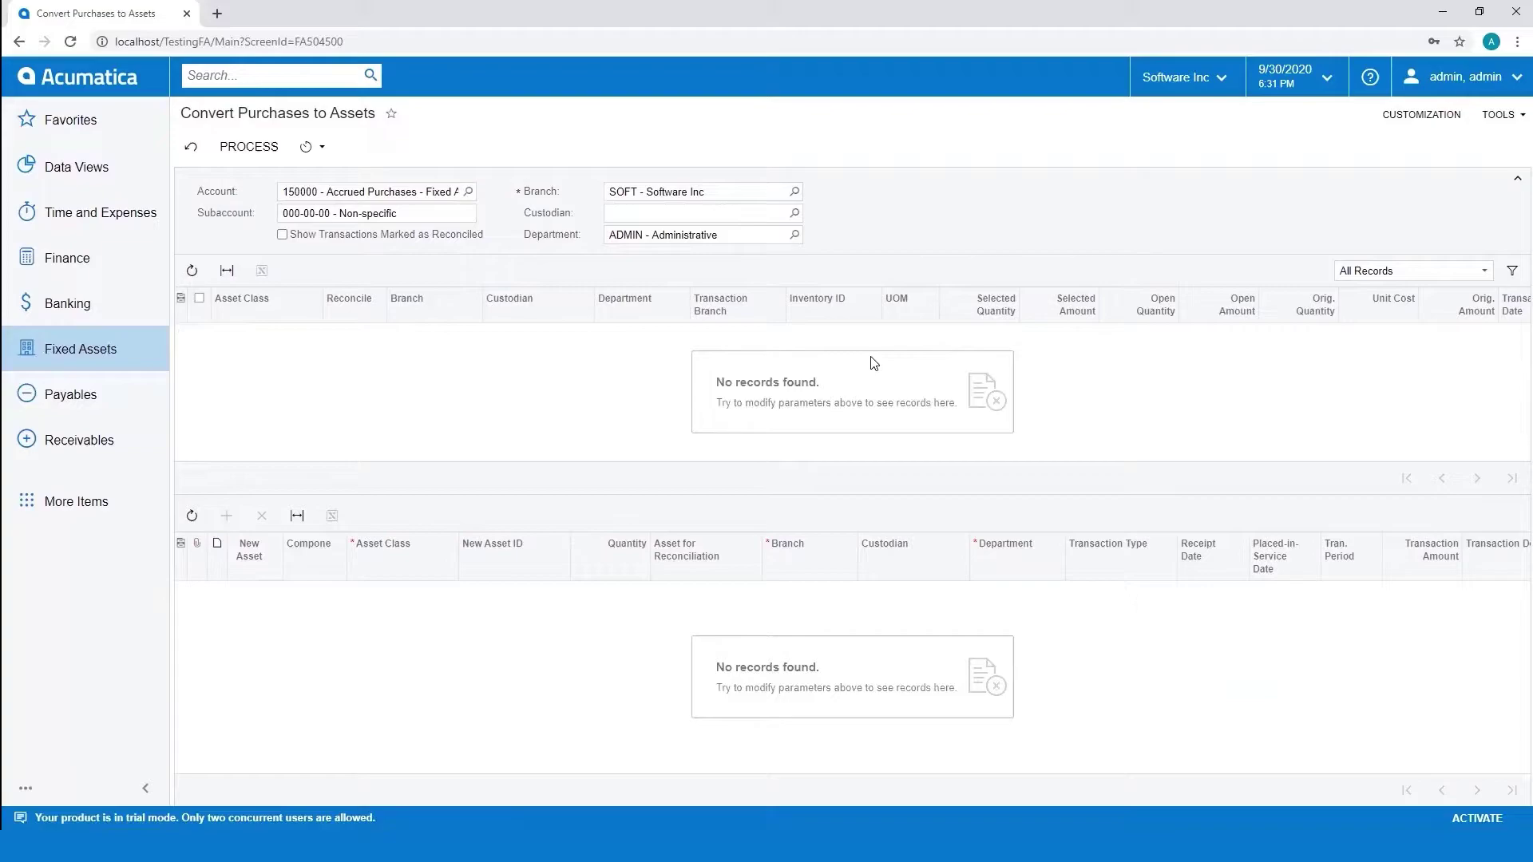
Open the first Dell Computers record in the Fixed Assets list and examine the actions available for it
click(102, 355)
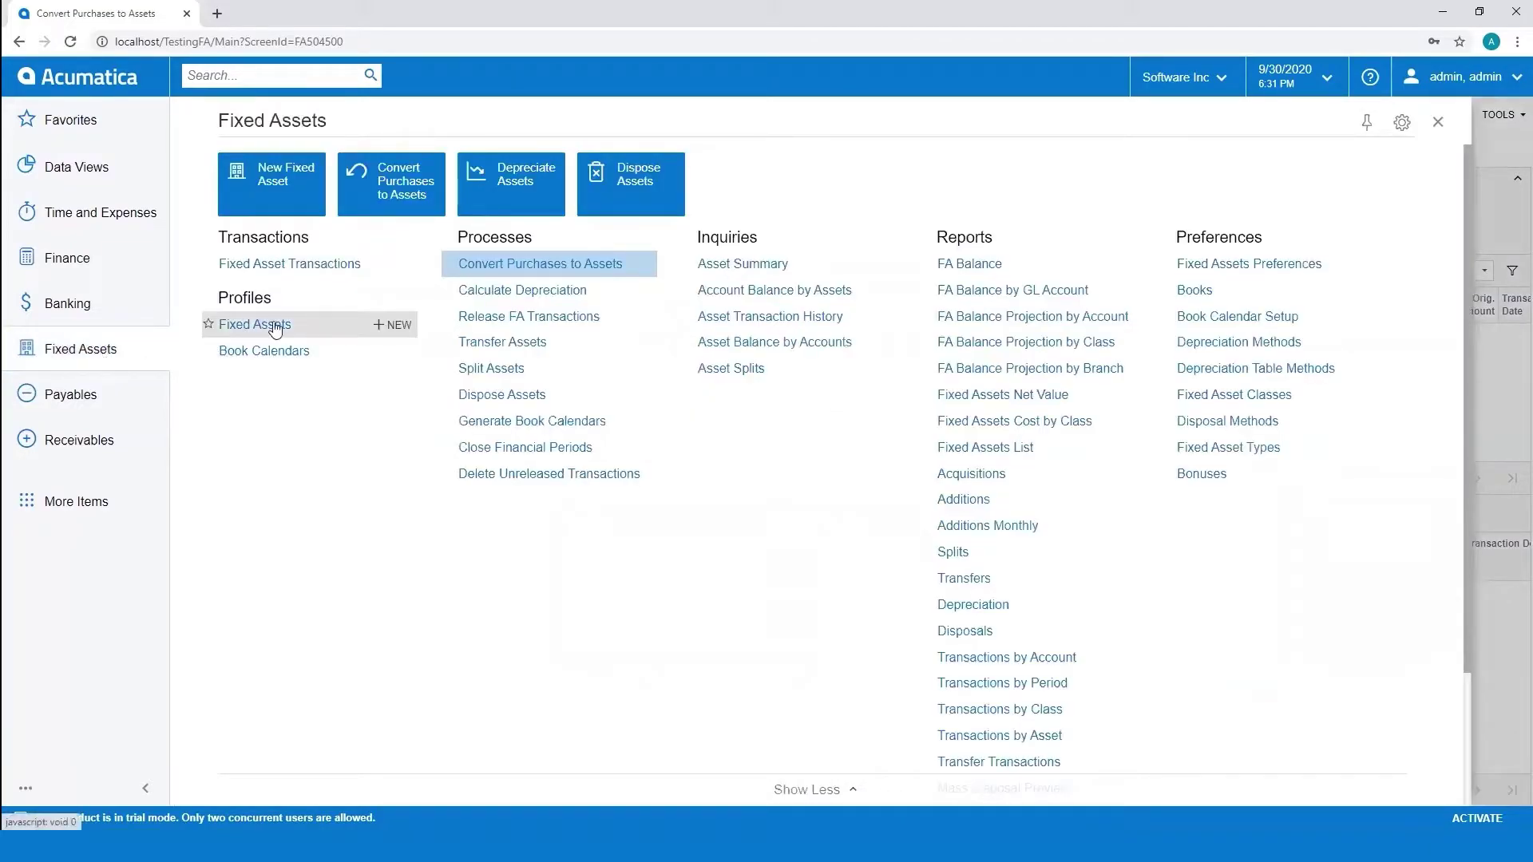
click(276, 328)
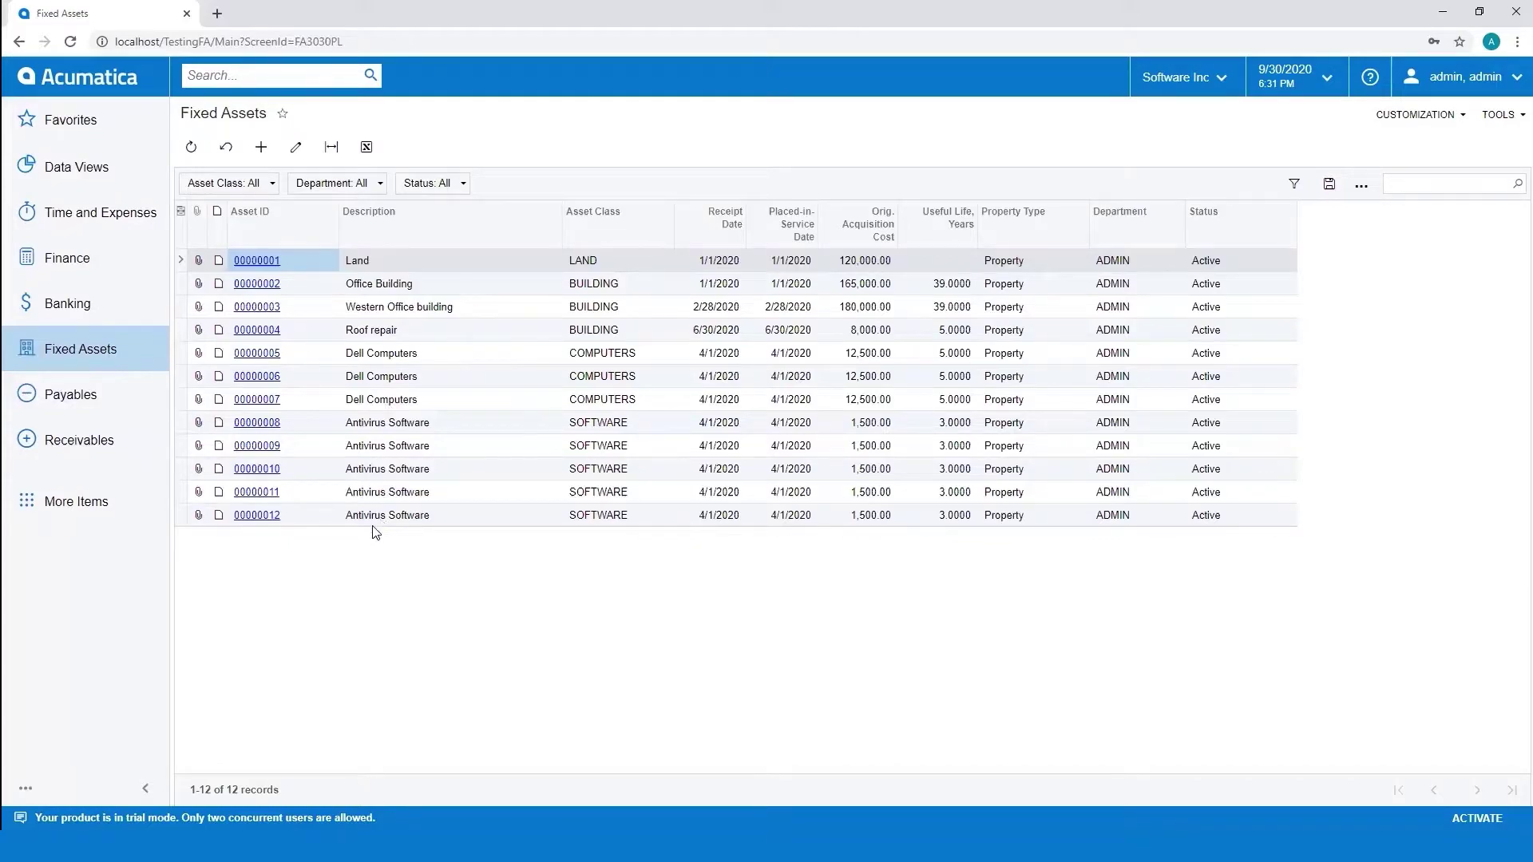
click(256, 353)
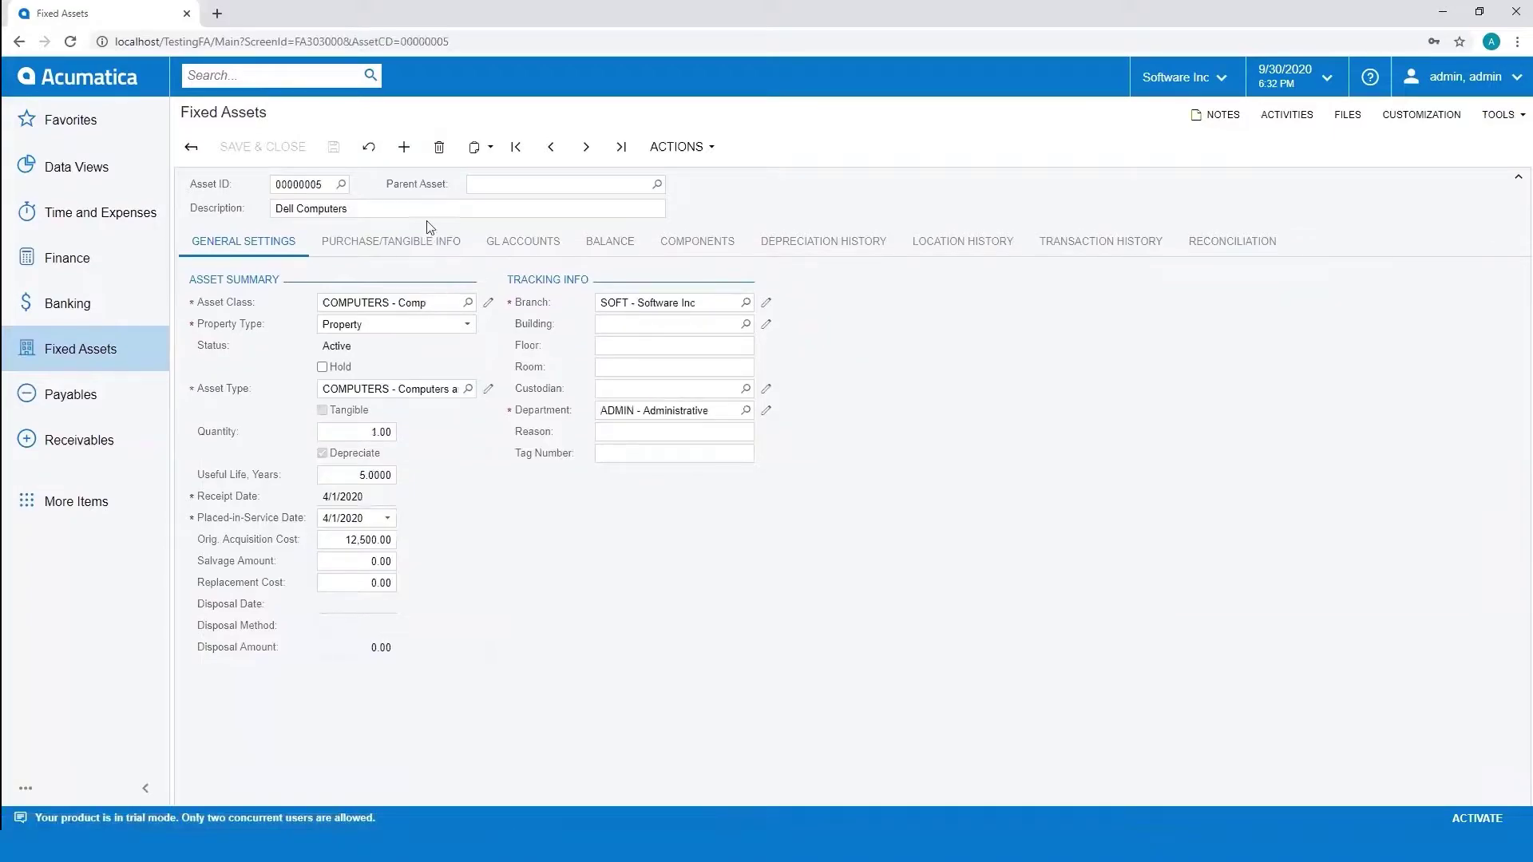
click(695, 147)
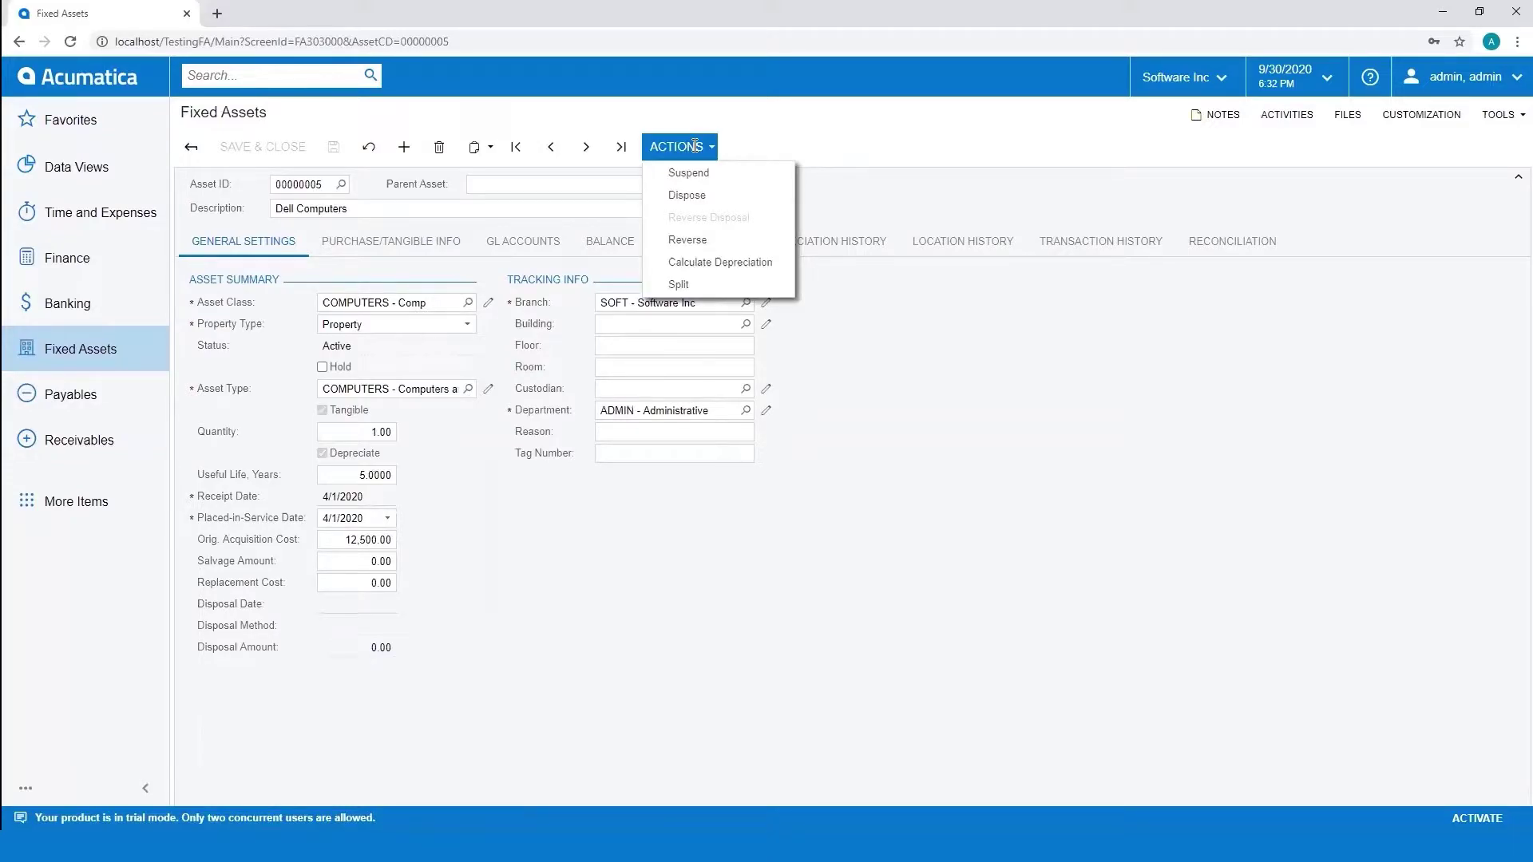
click(727, 289)
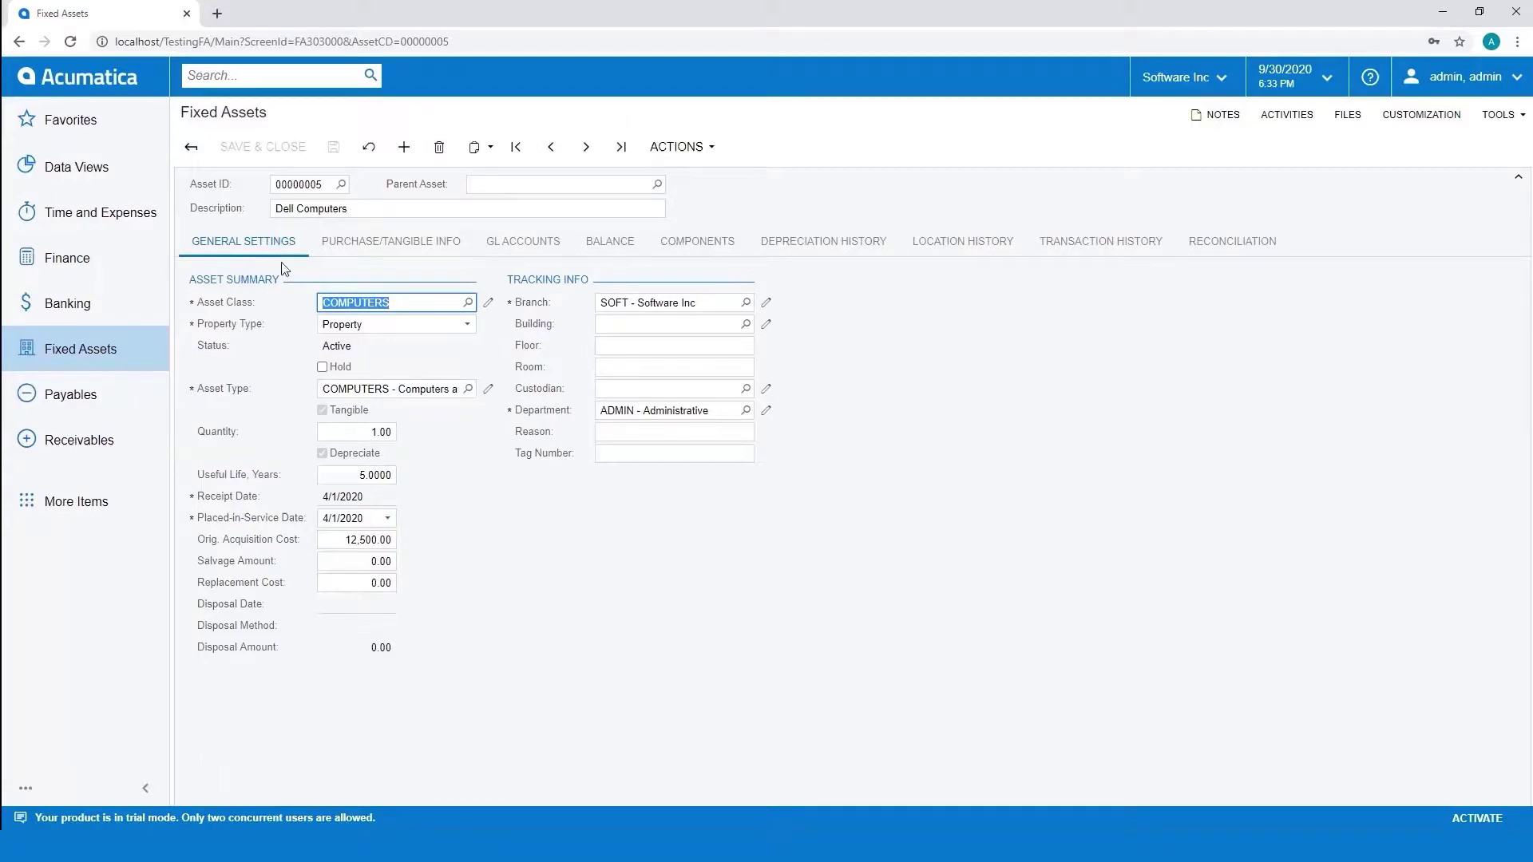
Review the COMPUTERS asset class's depreciation settings and GL accounts, and examine the property type options for the Dell Computers asset
click(488, 303)
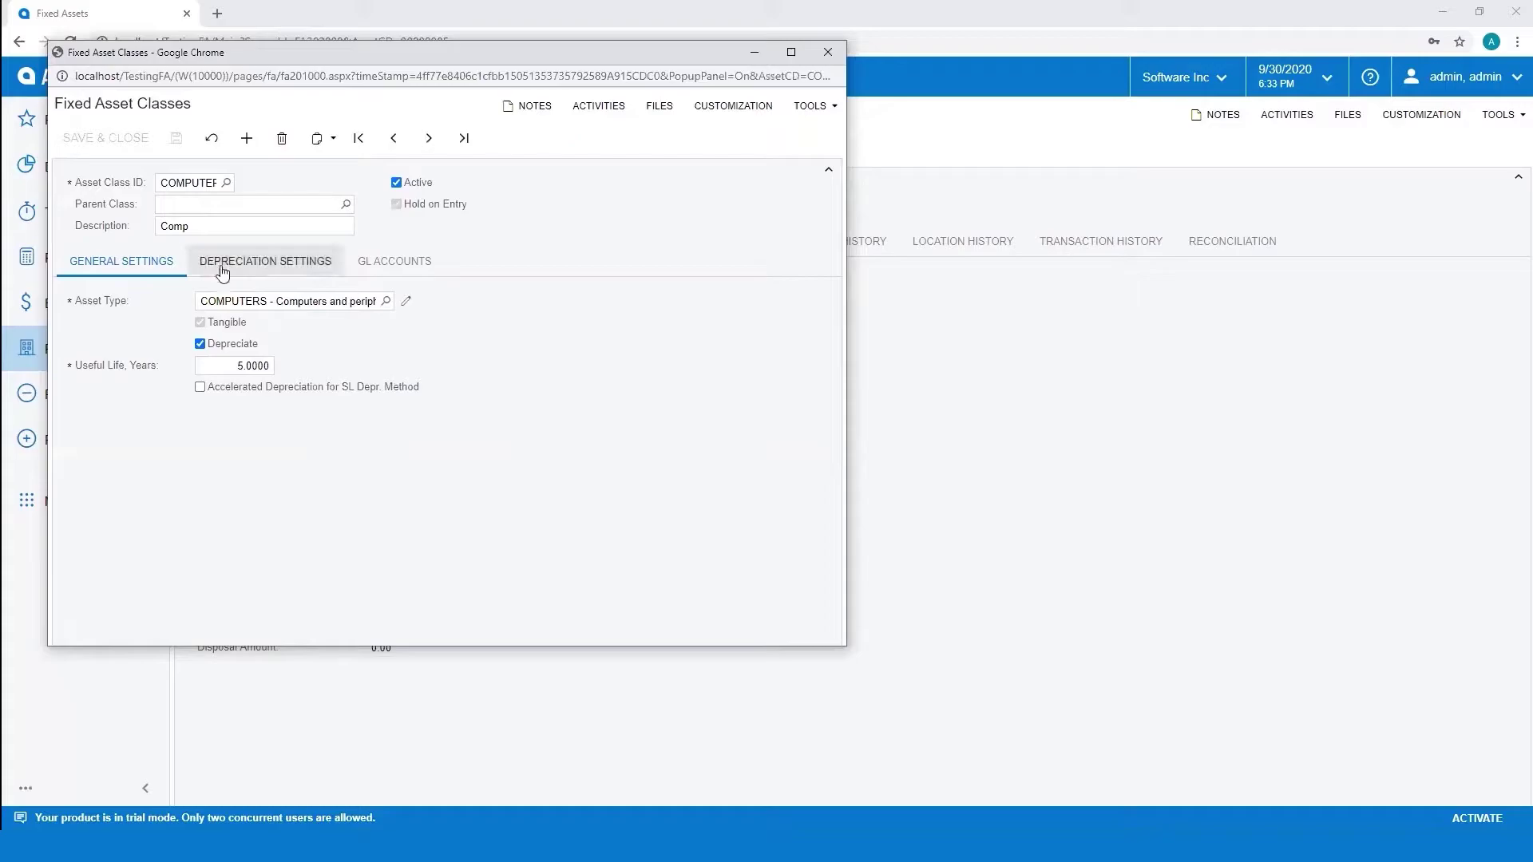
click(285, 272)
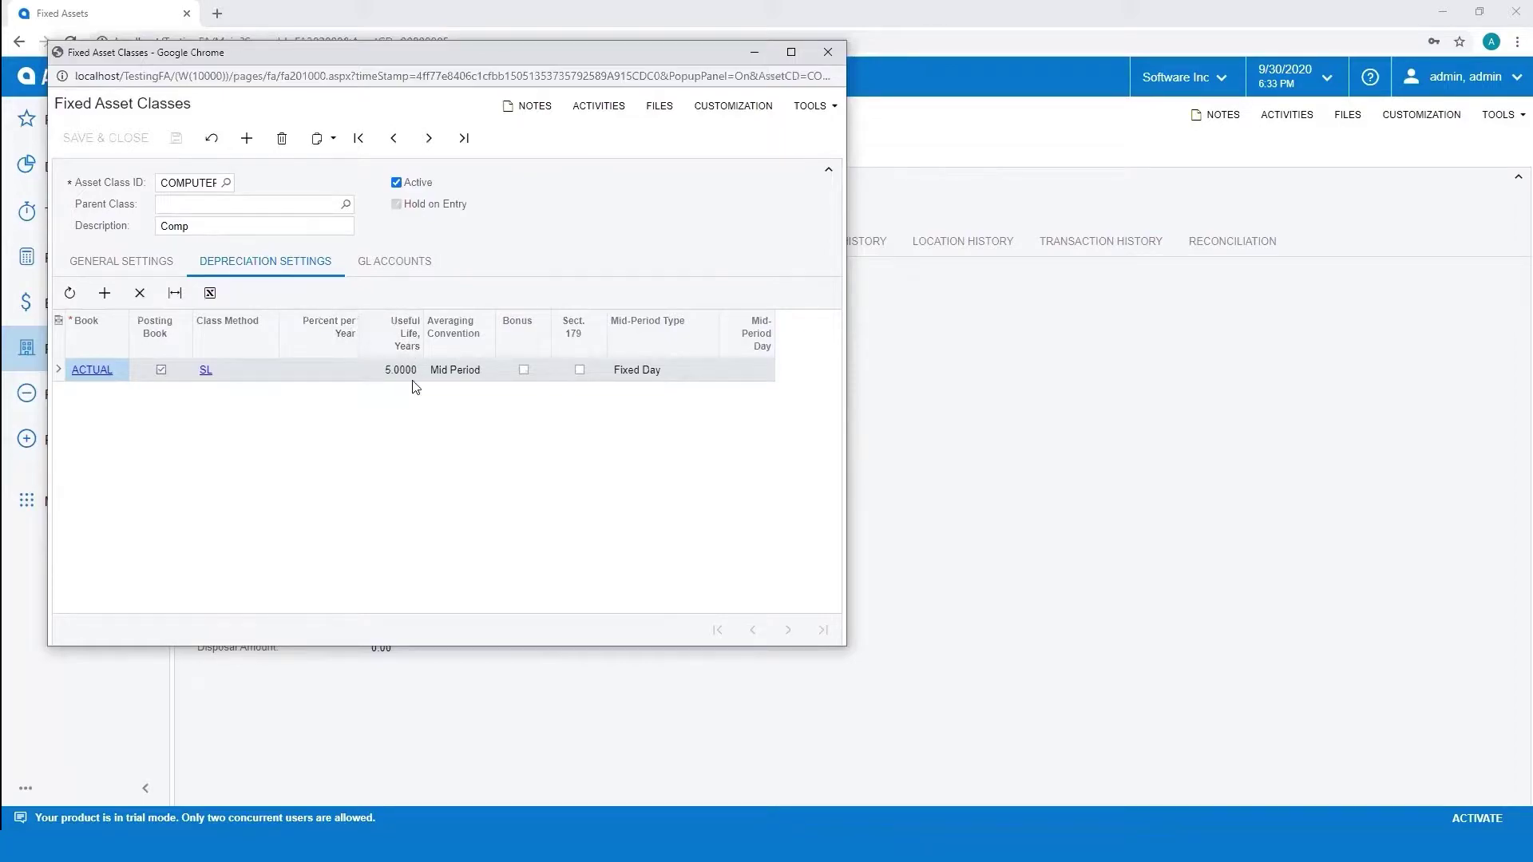
click(394, 266)
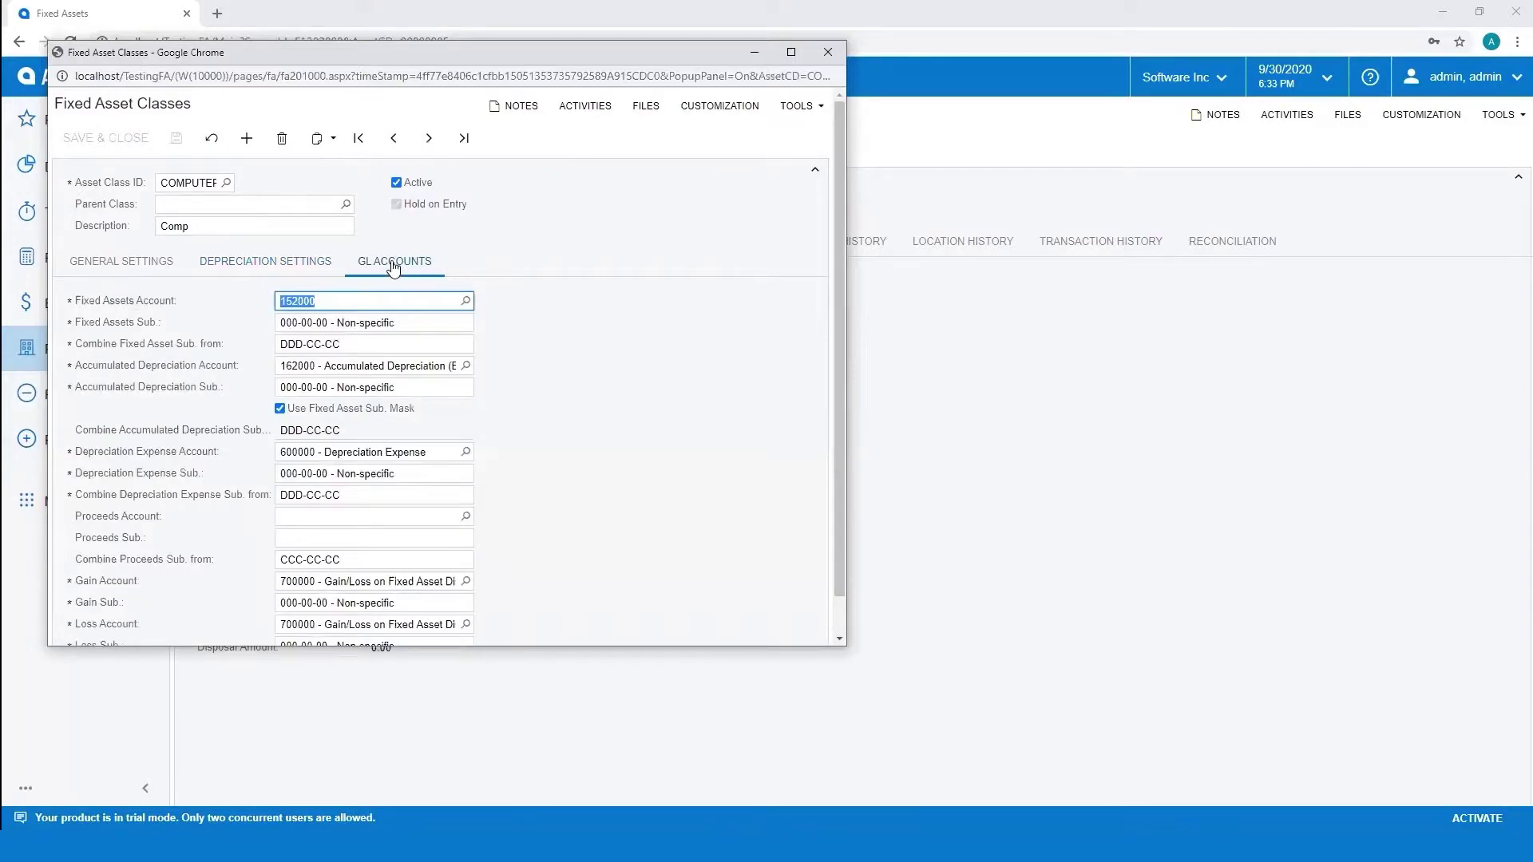
scroll(542, 278, down, 1)
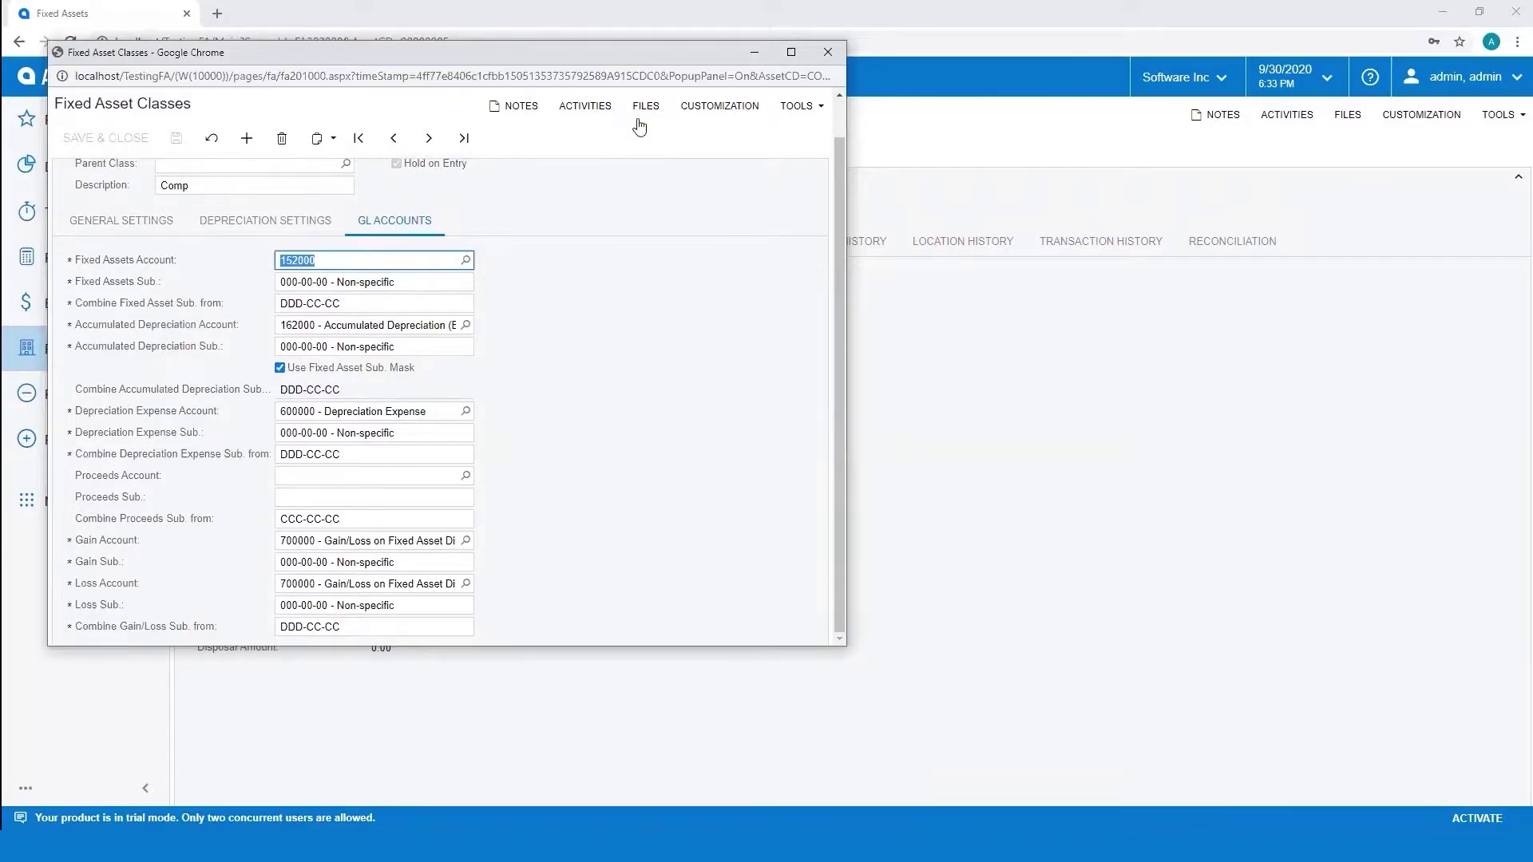
click(827, 52)
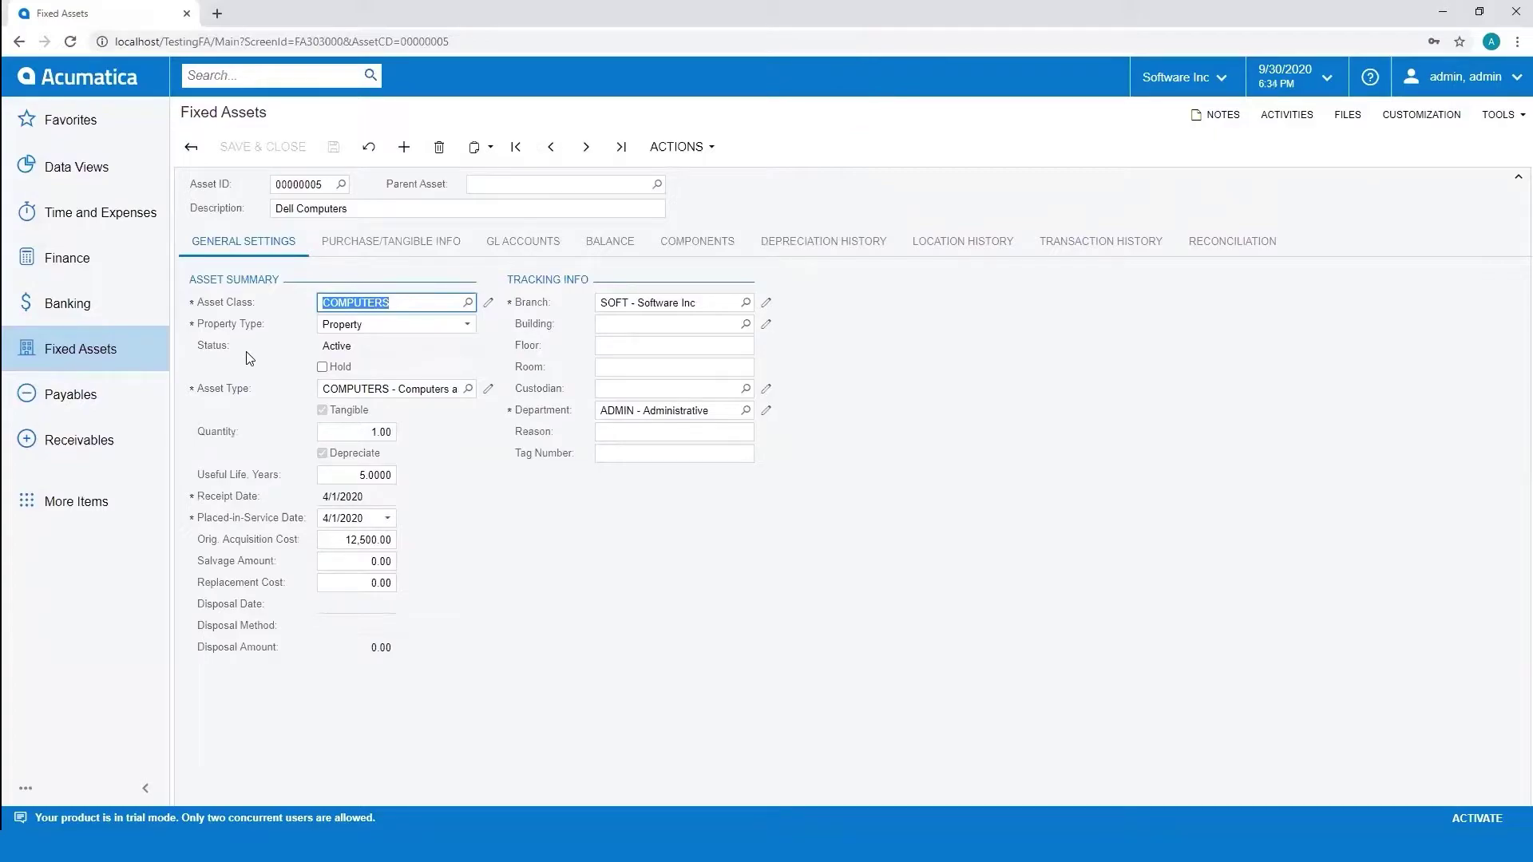
click(467, 326)
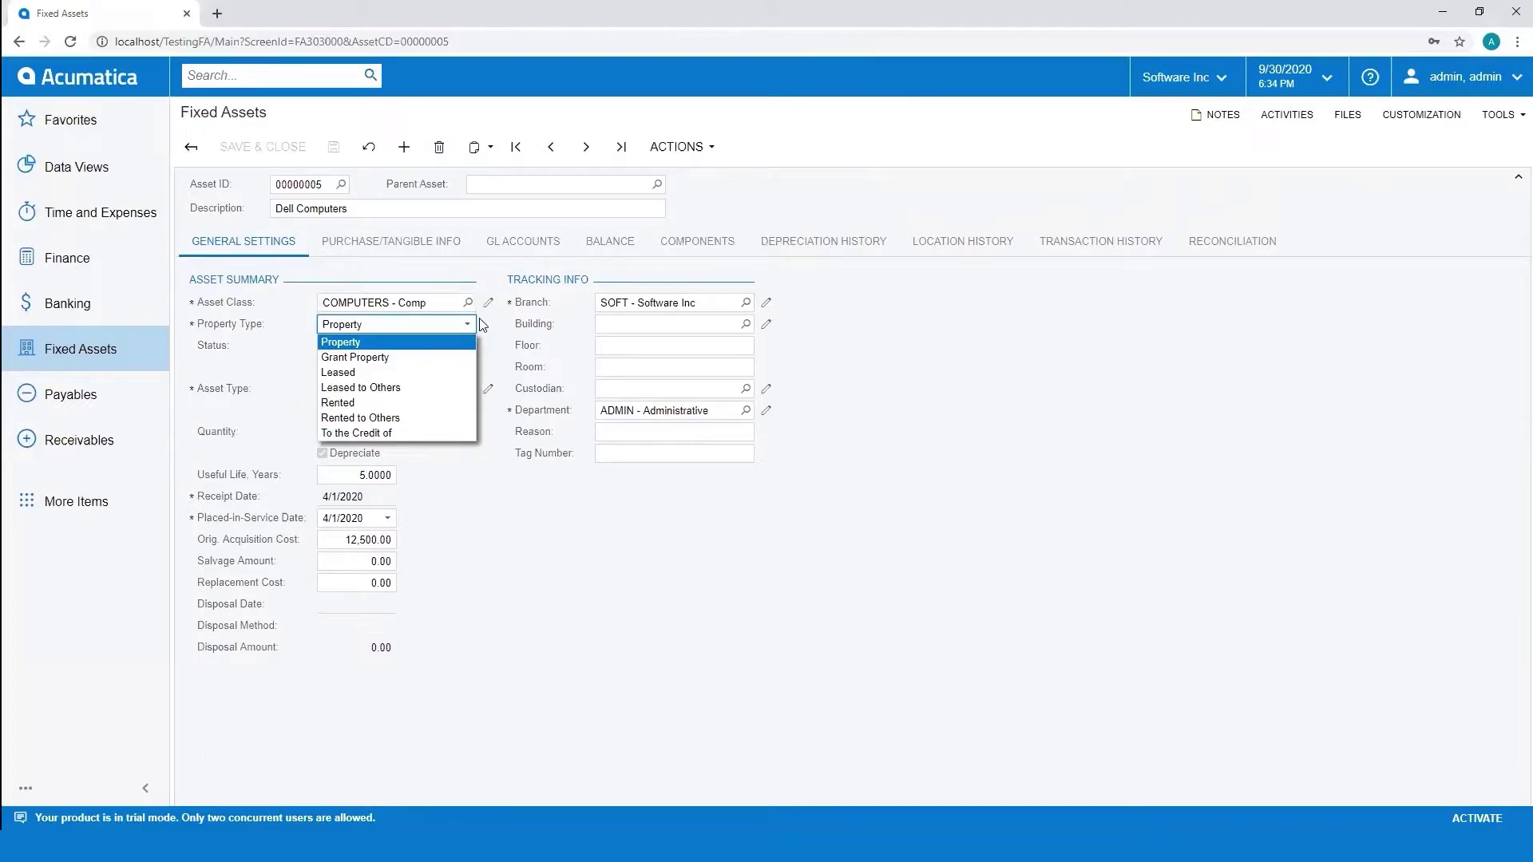
click(470, 329)
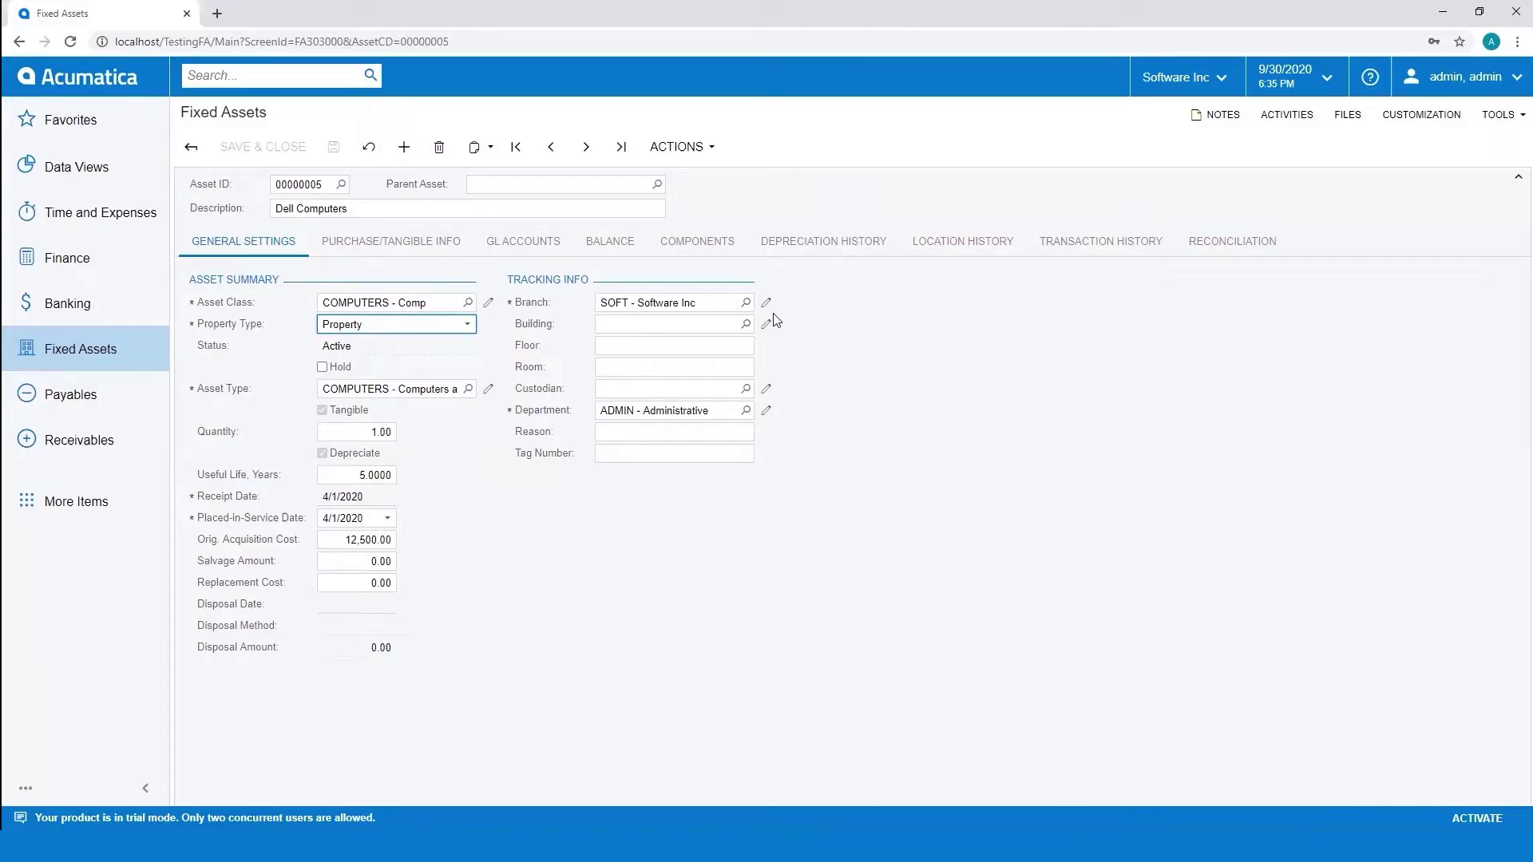
Create and save a building with ID HO and description Head Office for the SOFT branch
click(746, 325)
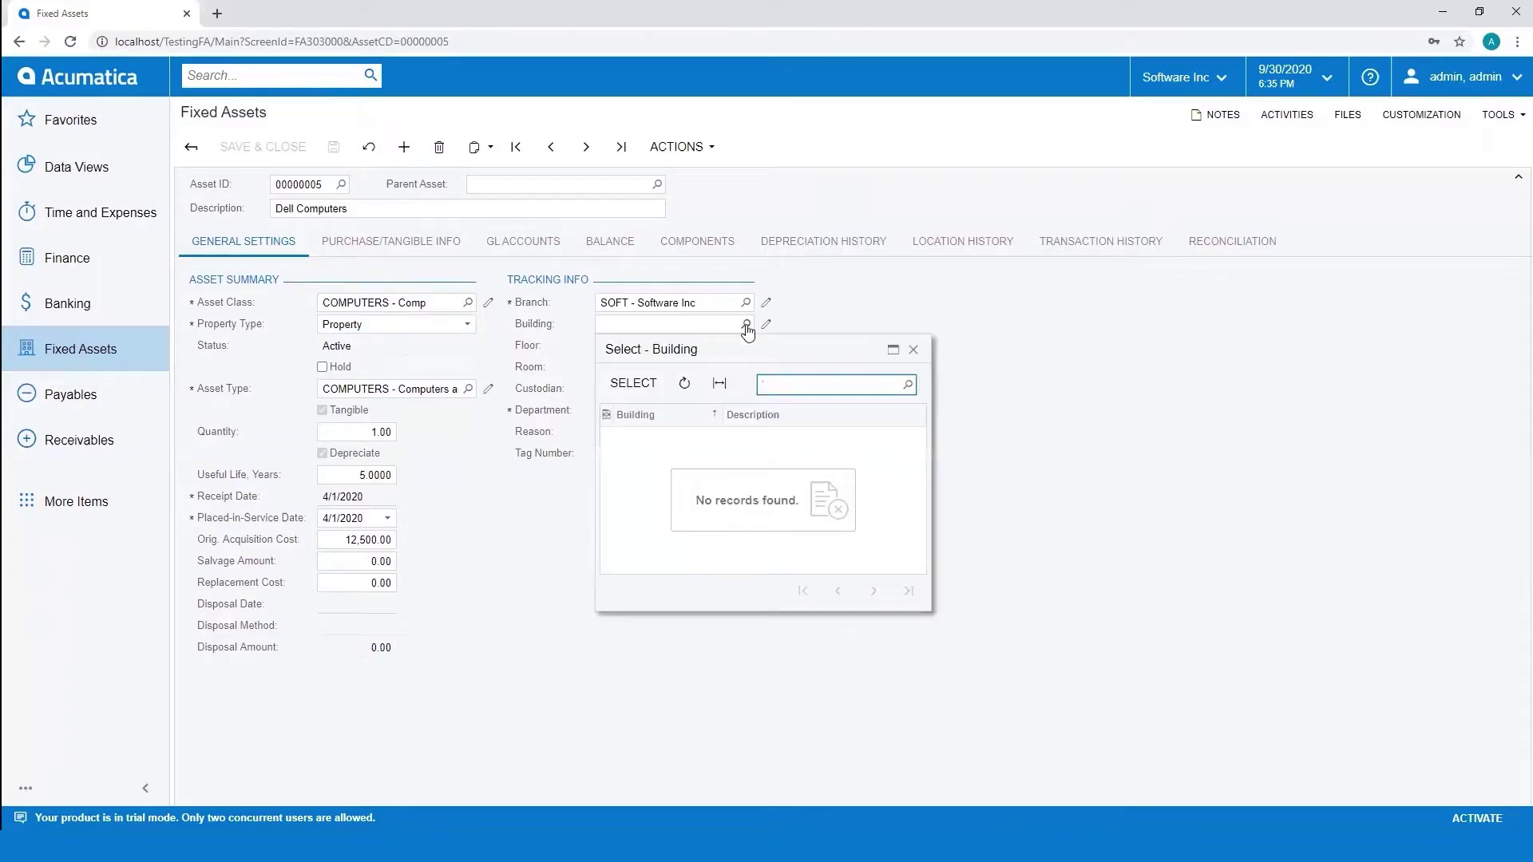
click(748, 331)
click(766, 325)
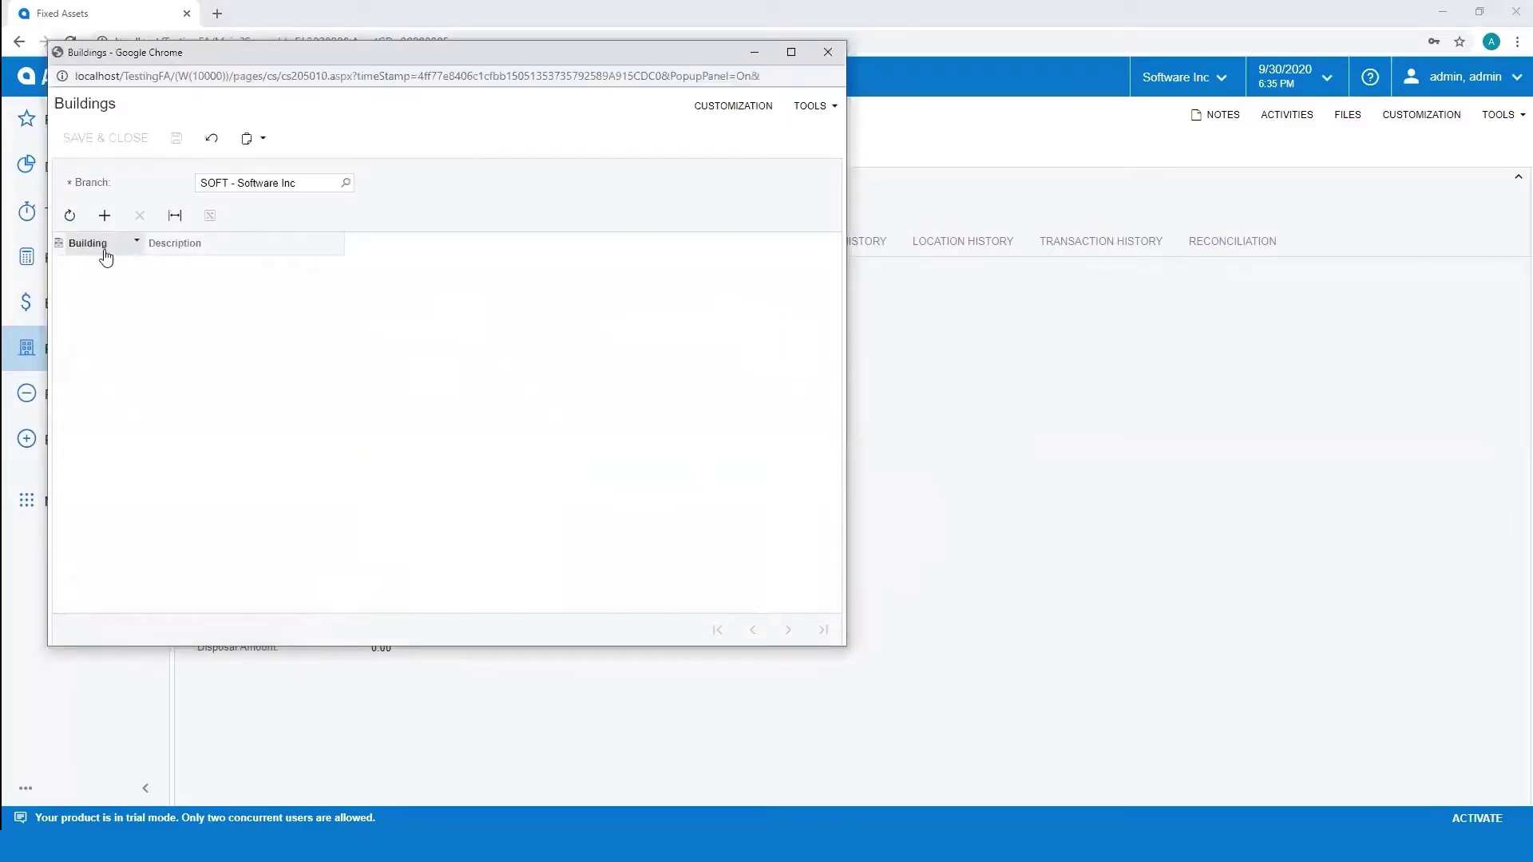
click(104, 216)
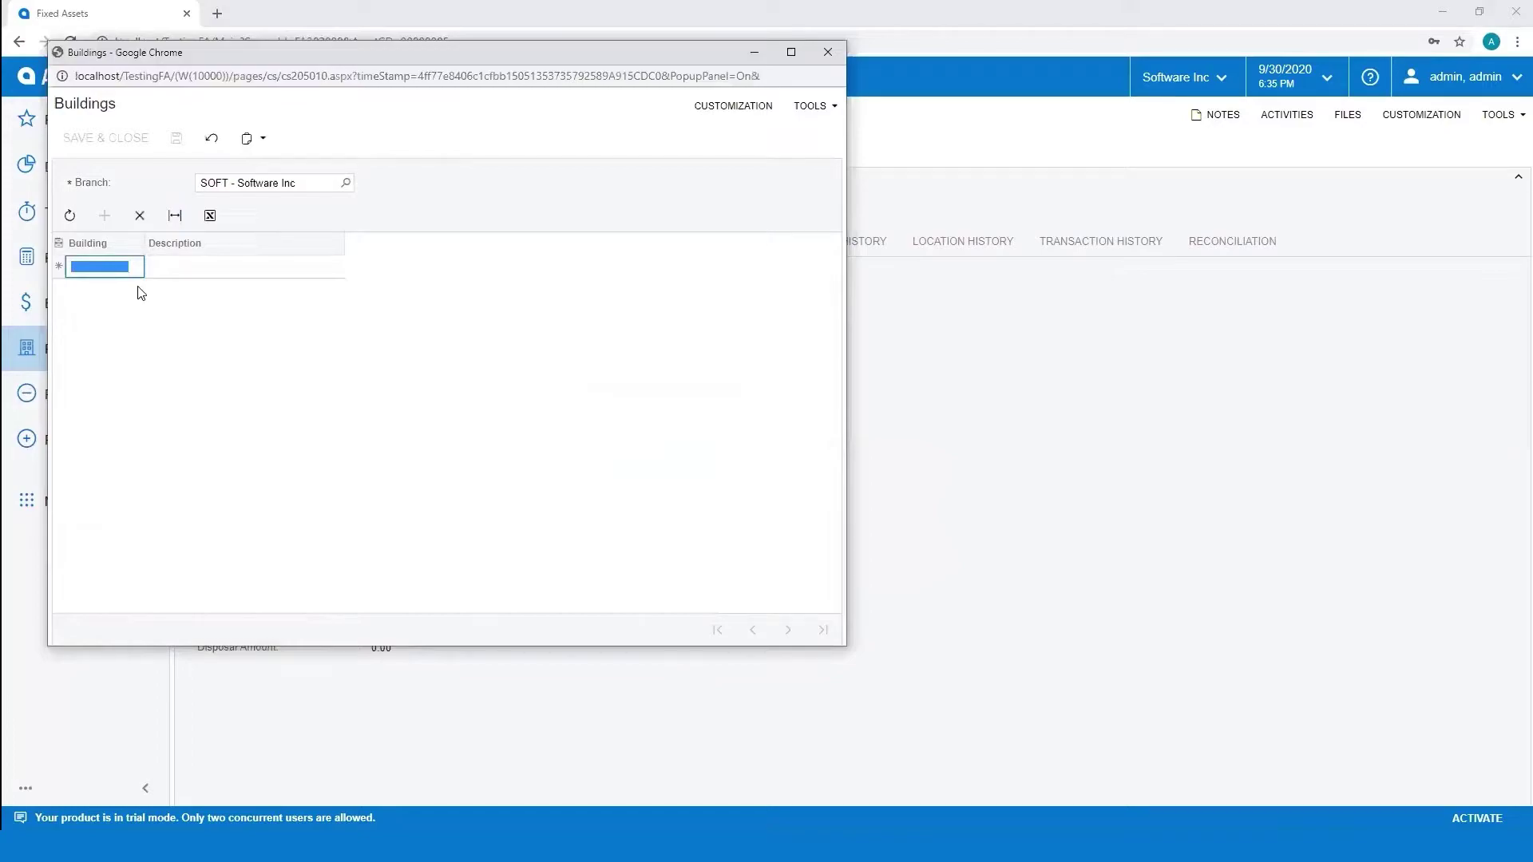
text(HO)
key(Tab)
text(Head Office)
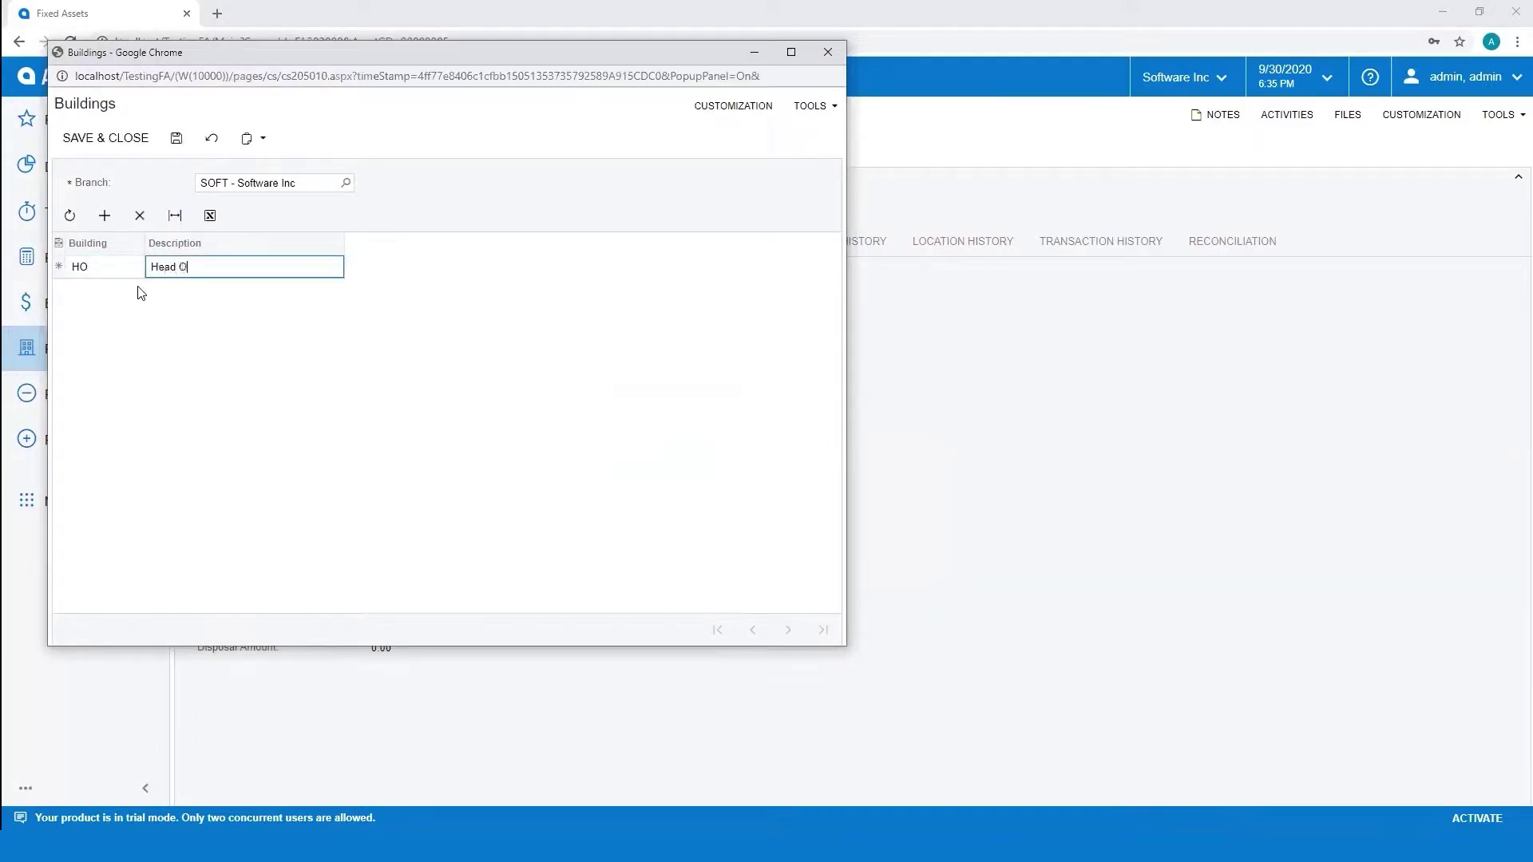
click(176, 139)
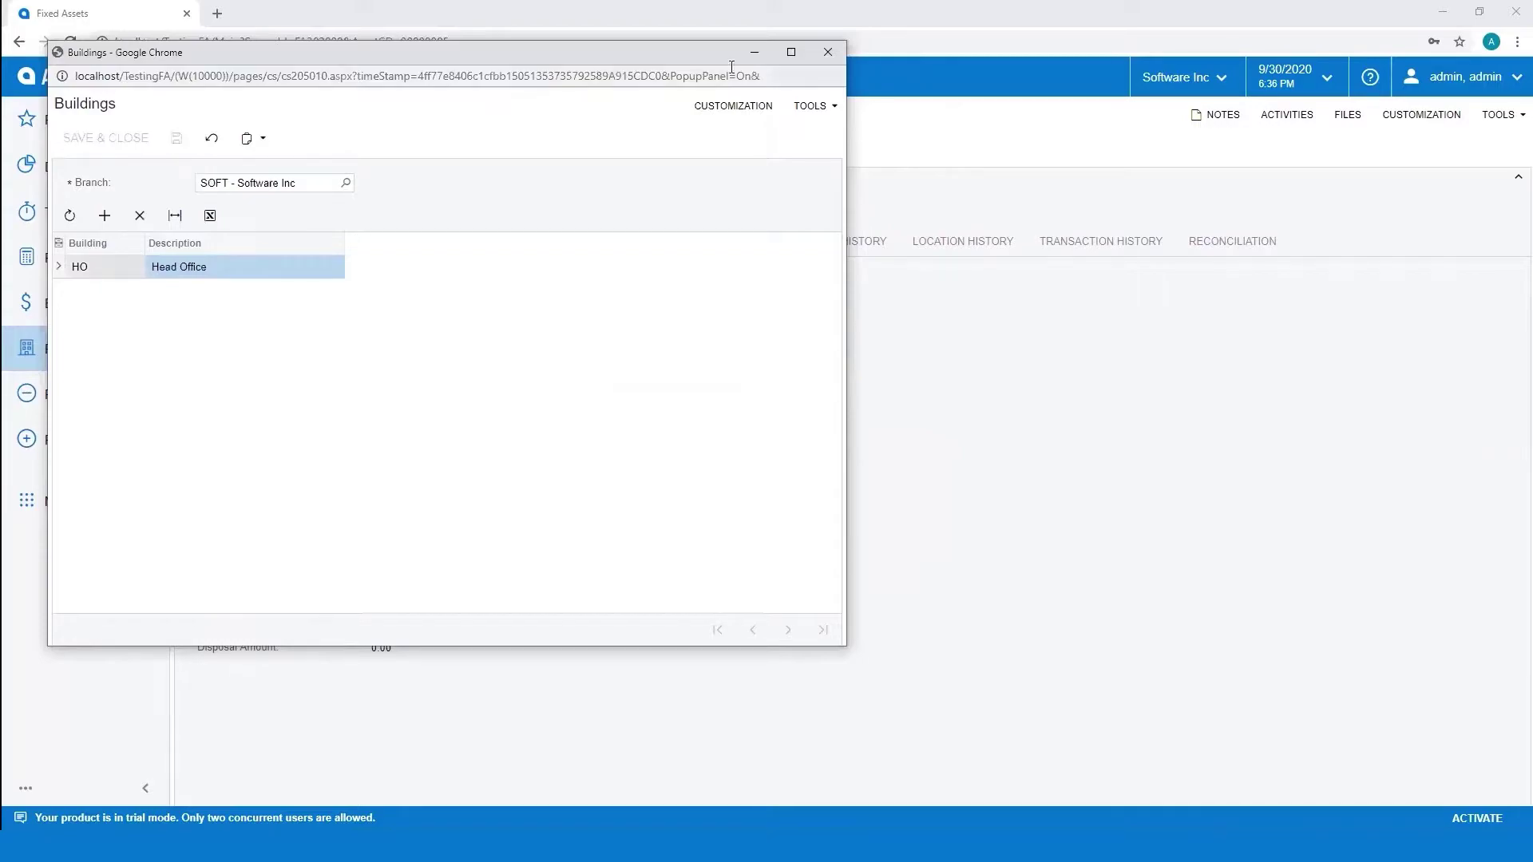
click(826, 51)
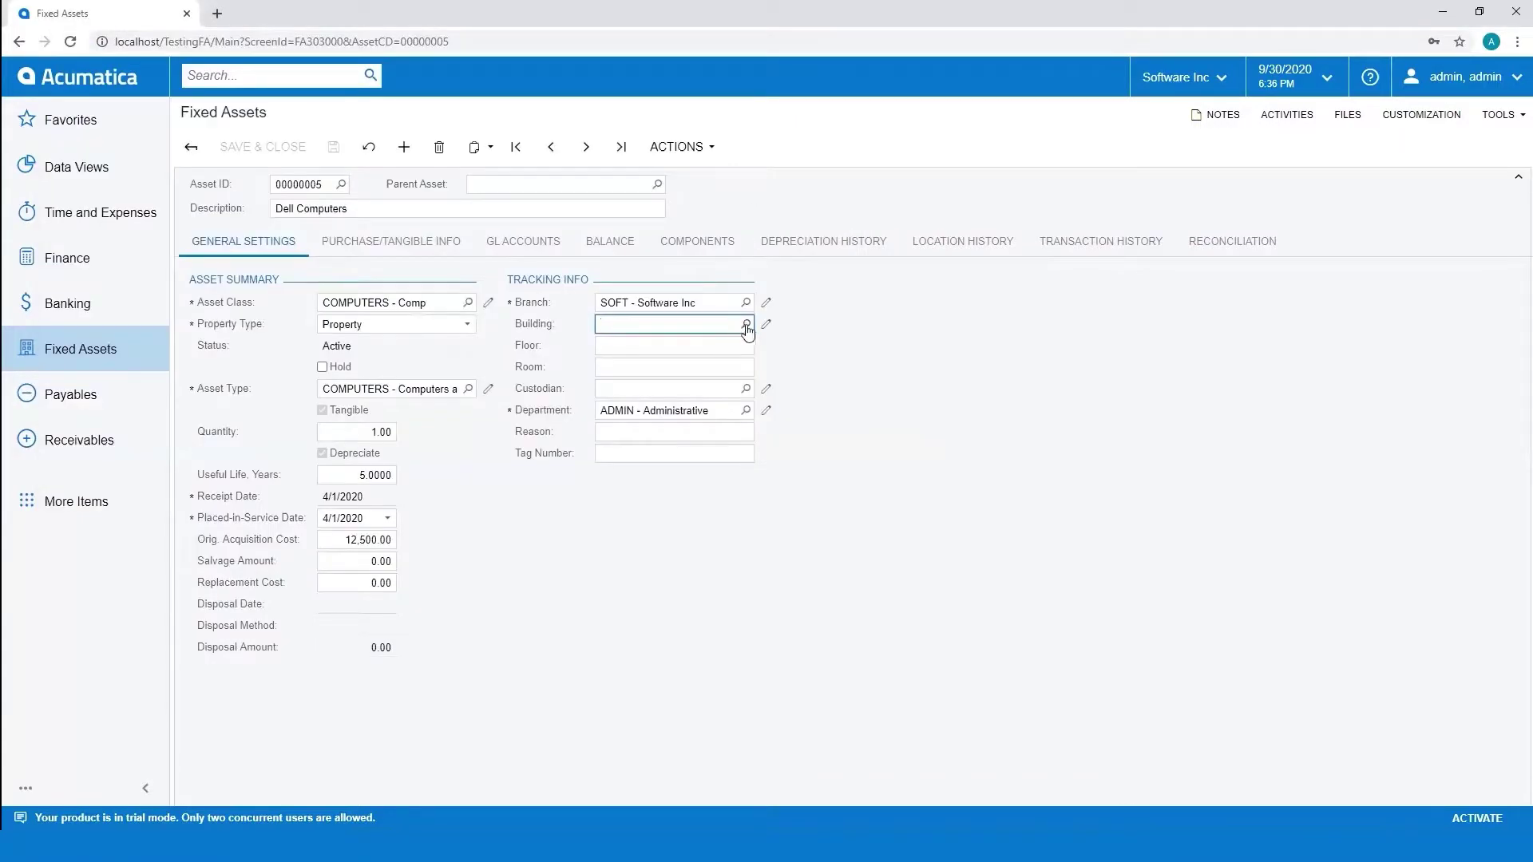
Set the Dell Computers asset's tracking location to building HO - Head Office, floor 5, room 501
click(745, 325)
double_click(629, 438)
click(621, 349)
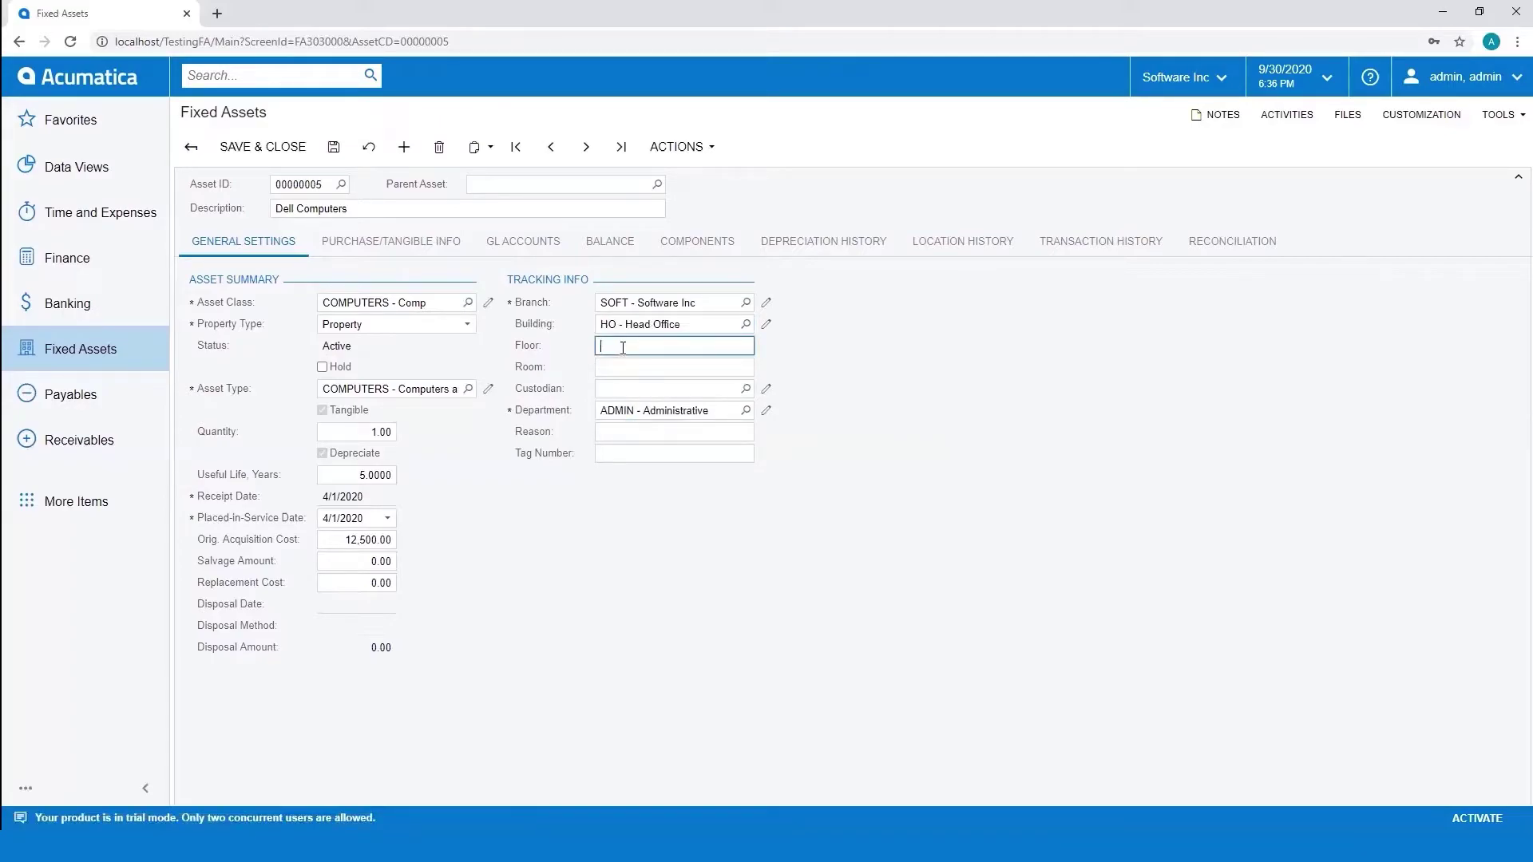
text(5)
click(629, 369)
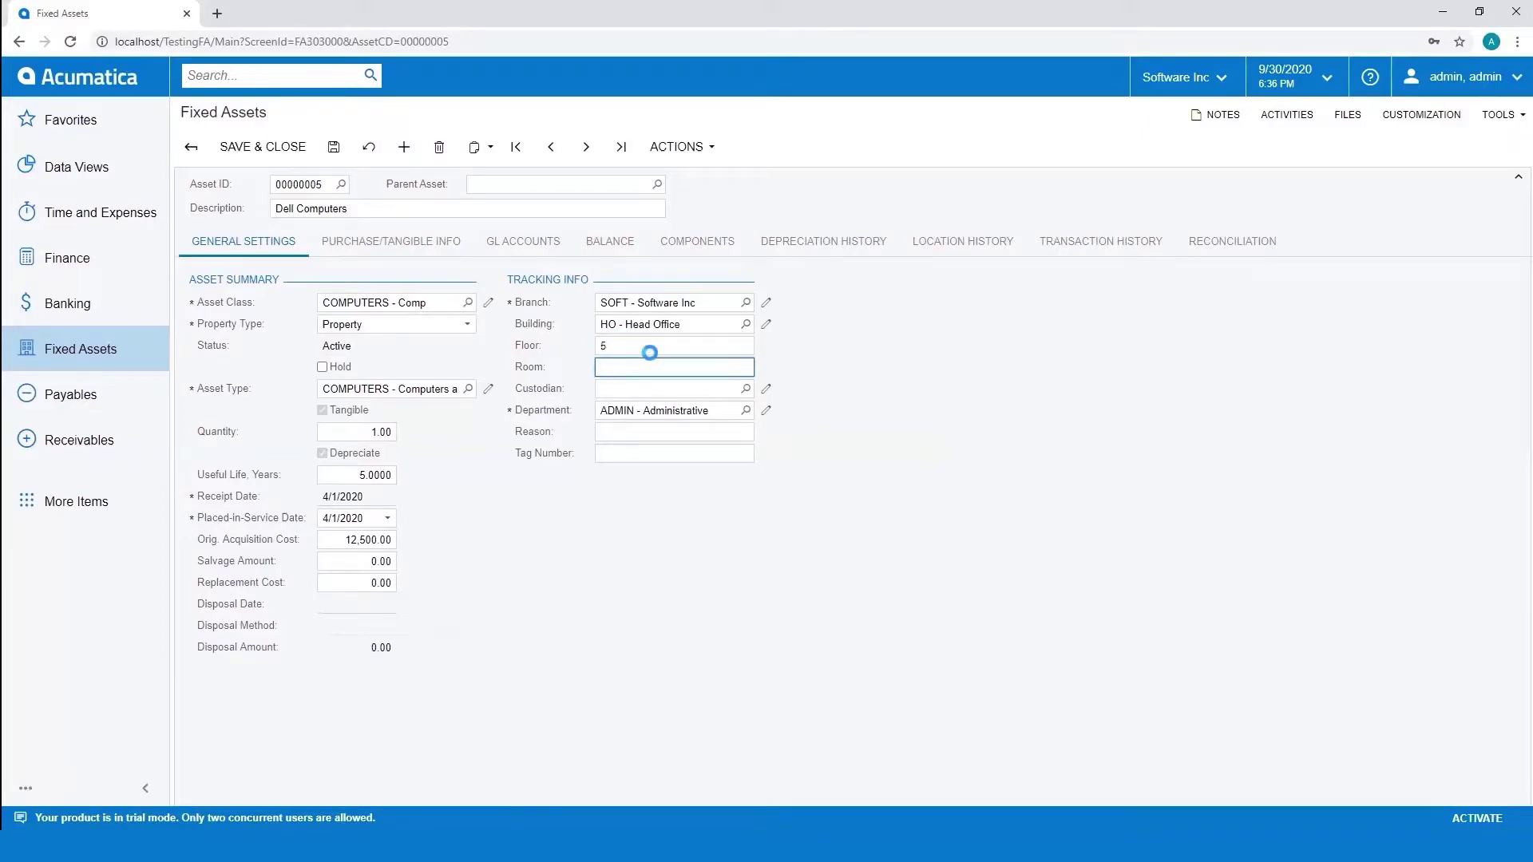
text(501)
Review the asset's purchase and tangible information, including the condition options, and its GL accounts
click(387, 243)
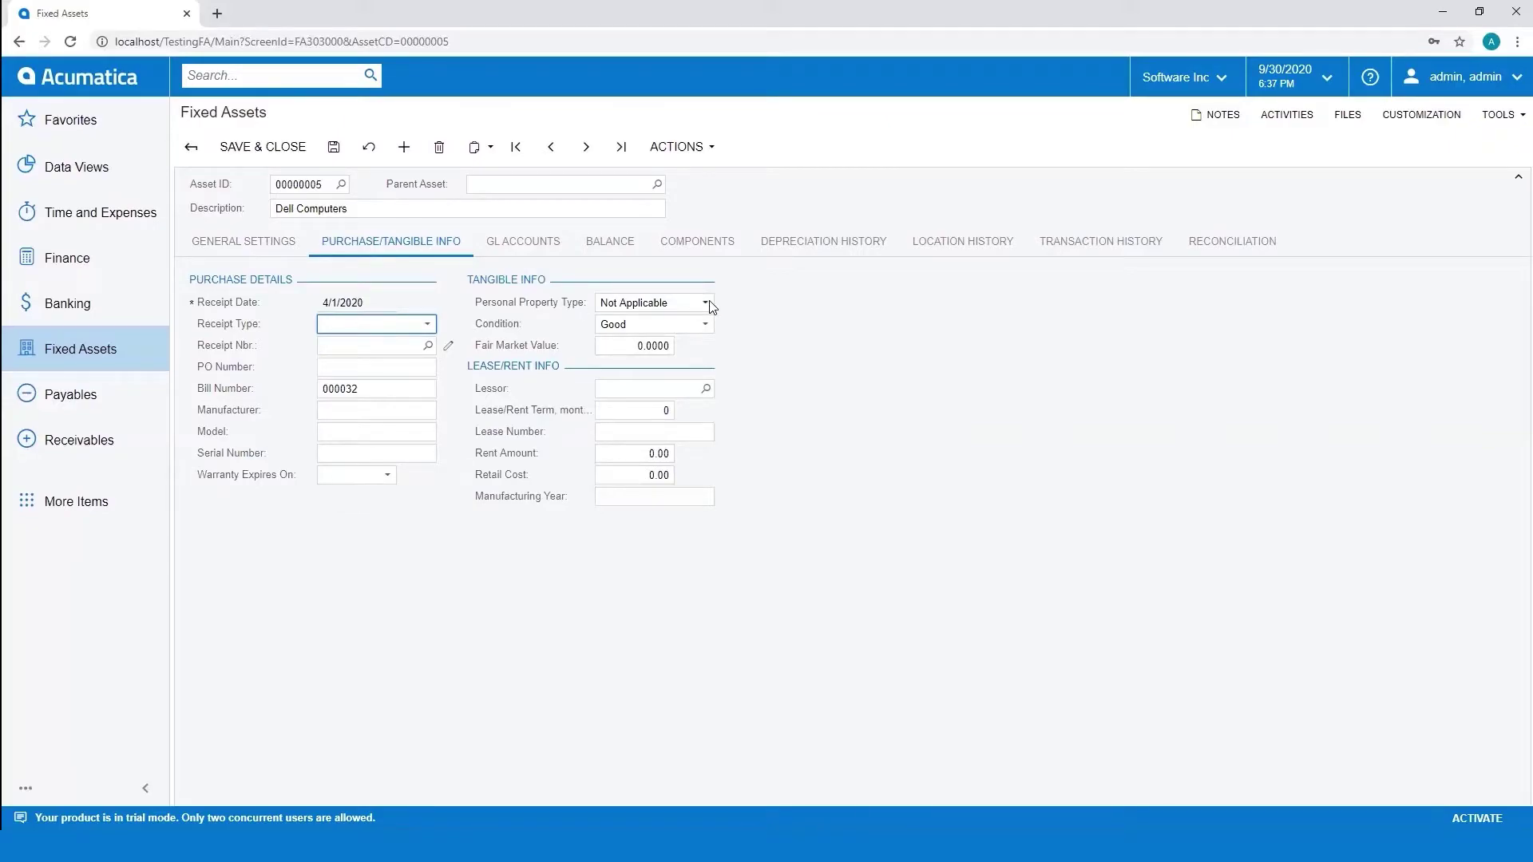
click(708, 325)
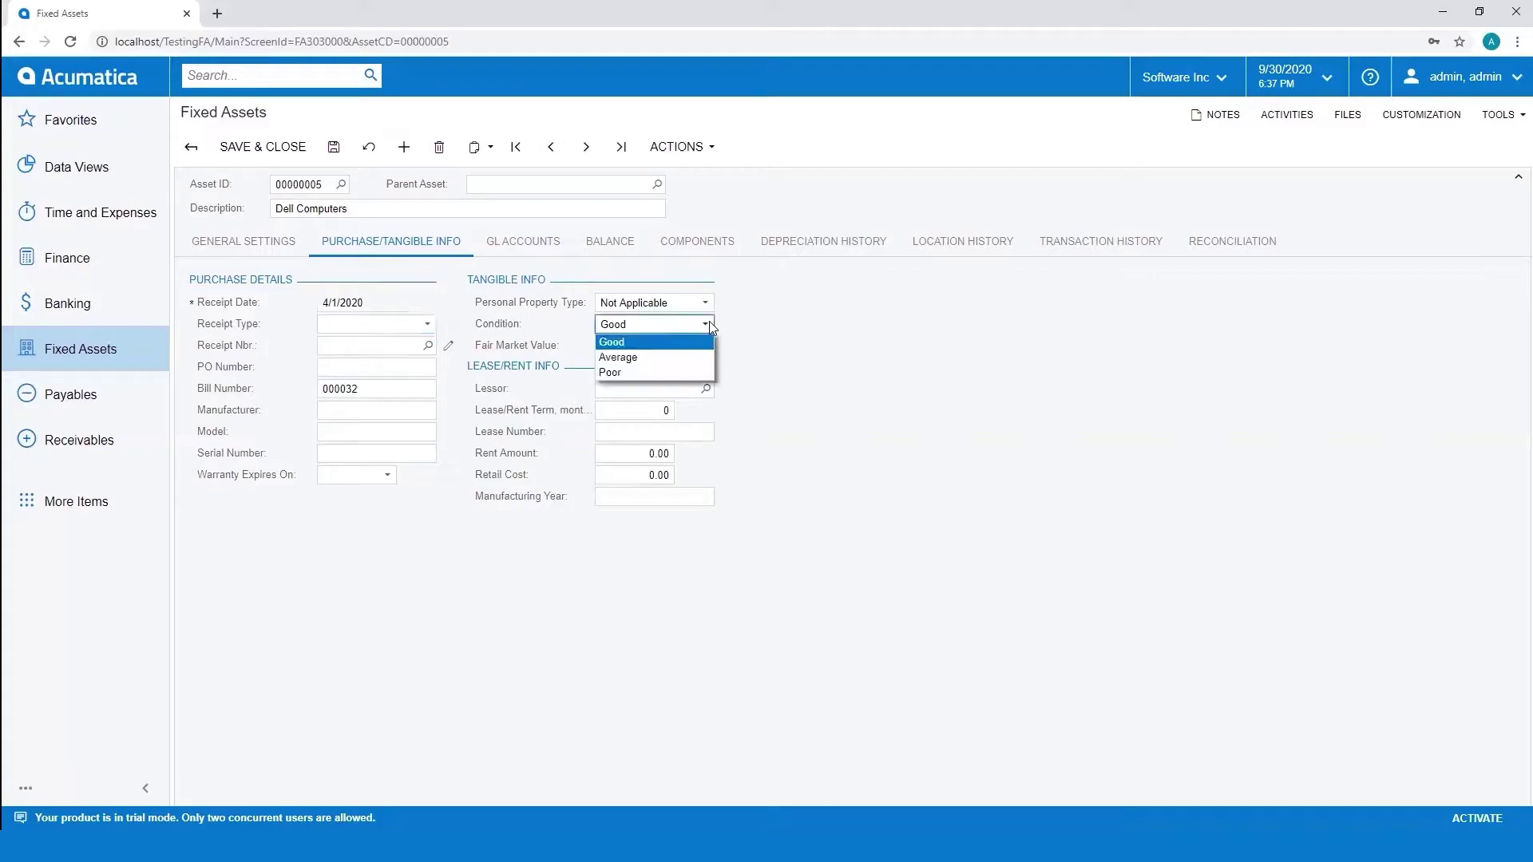
click(707, 325)
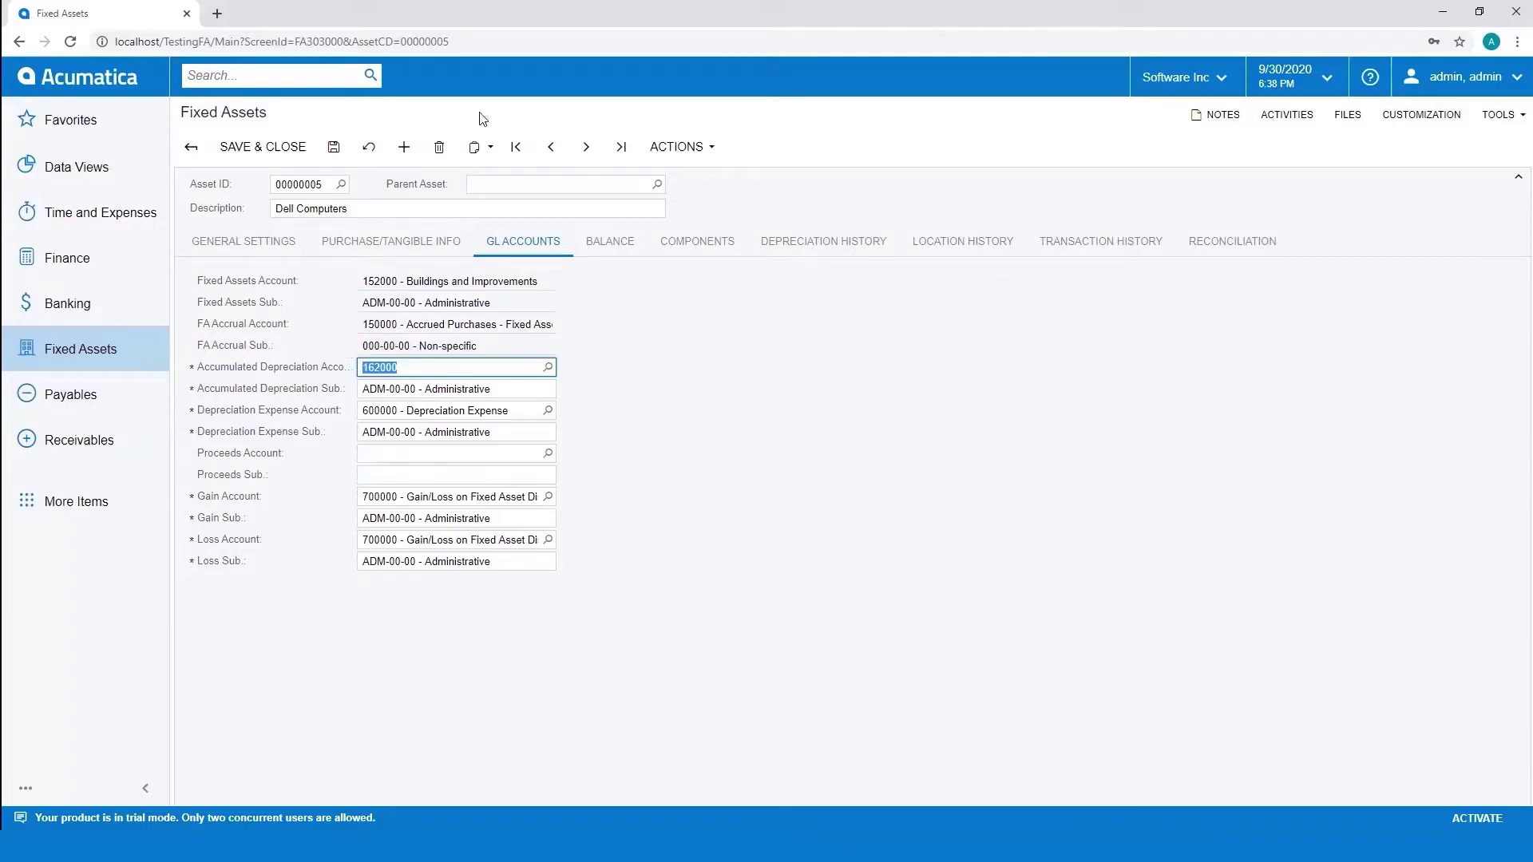
Examine the asset's book balance, from depreciation periods and costs to useful life and mid-period settings, and check its components
click(625, 249)
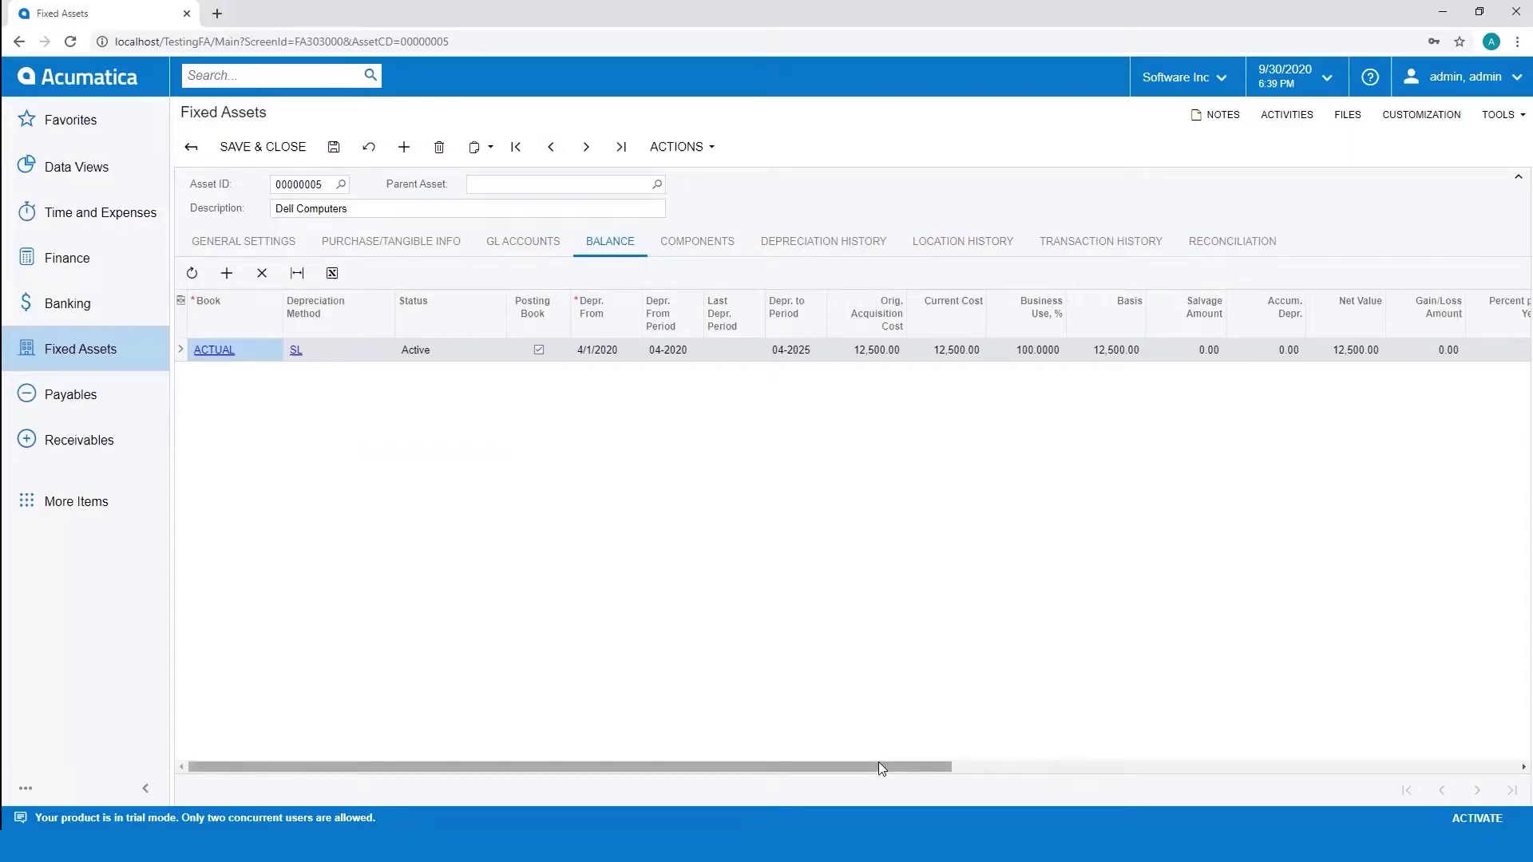
drag(883, 765, 1205, 777)
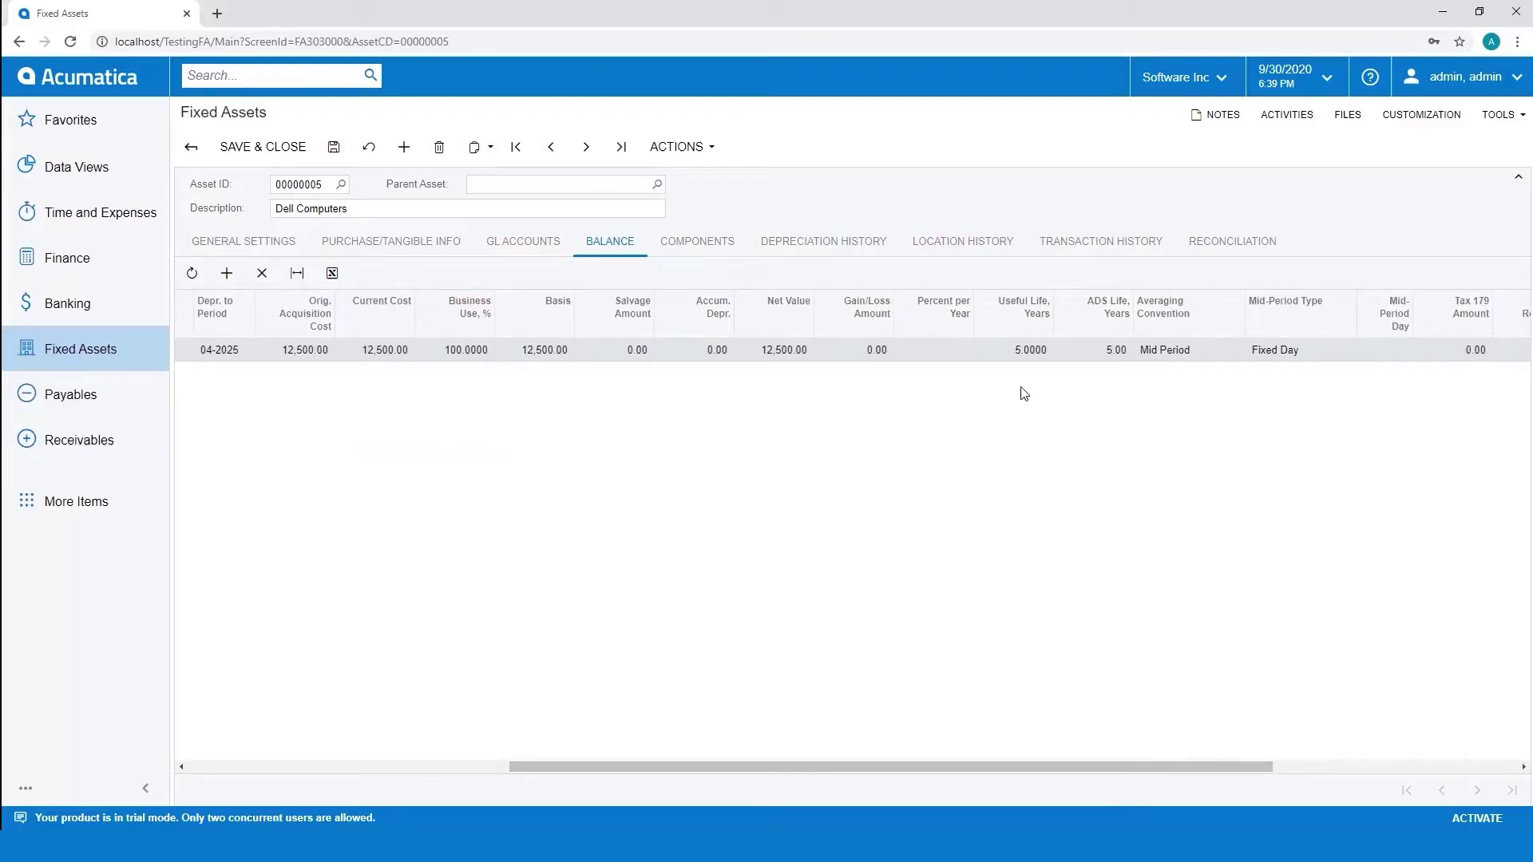
drag(1121, 763, 1326, 763)
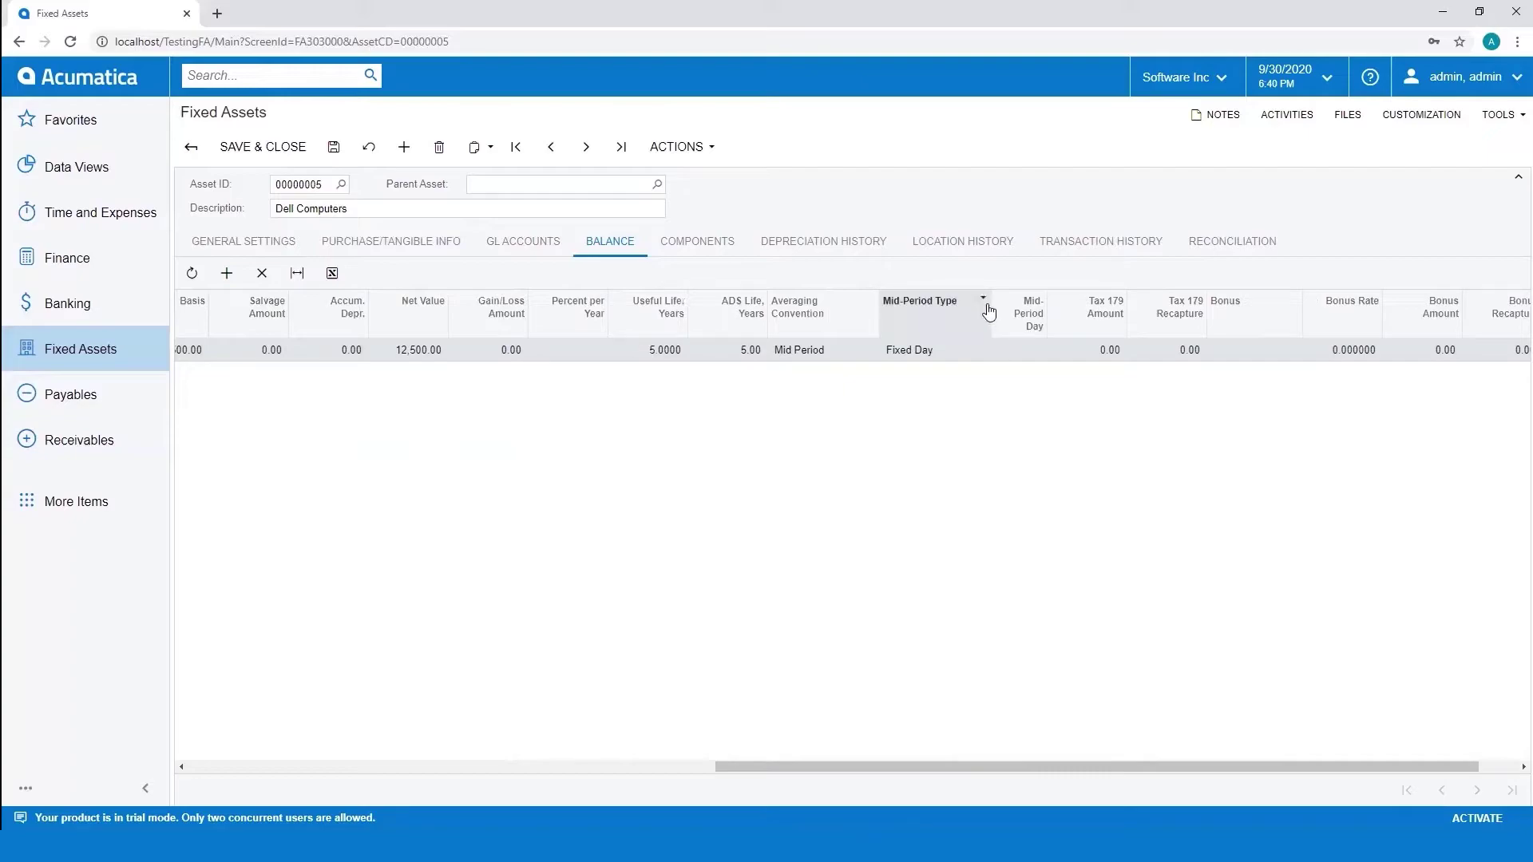
click(697, 245)
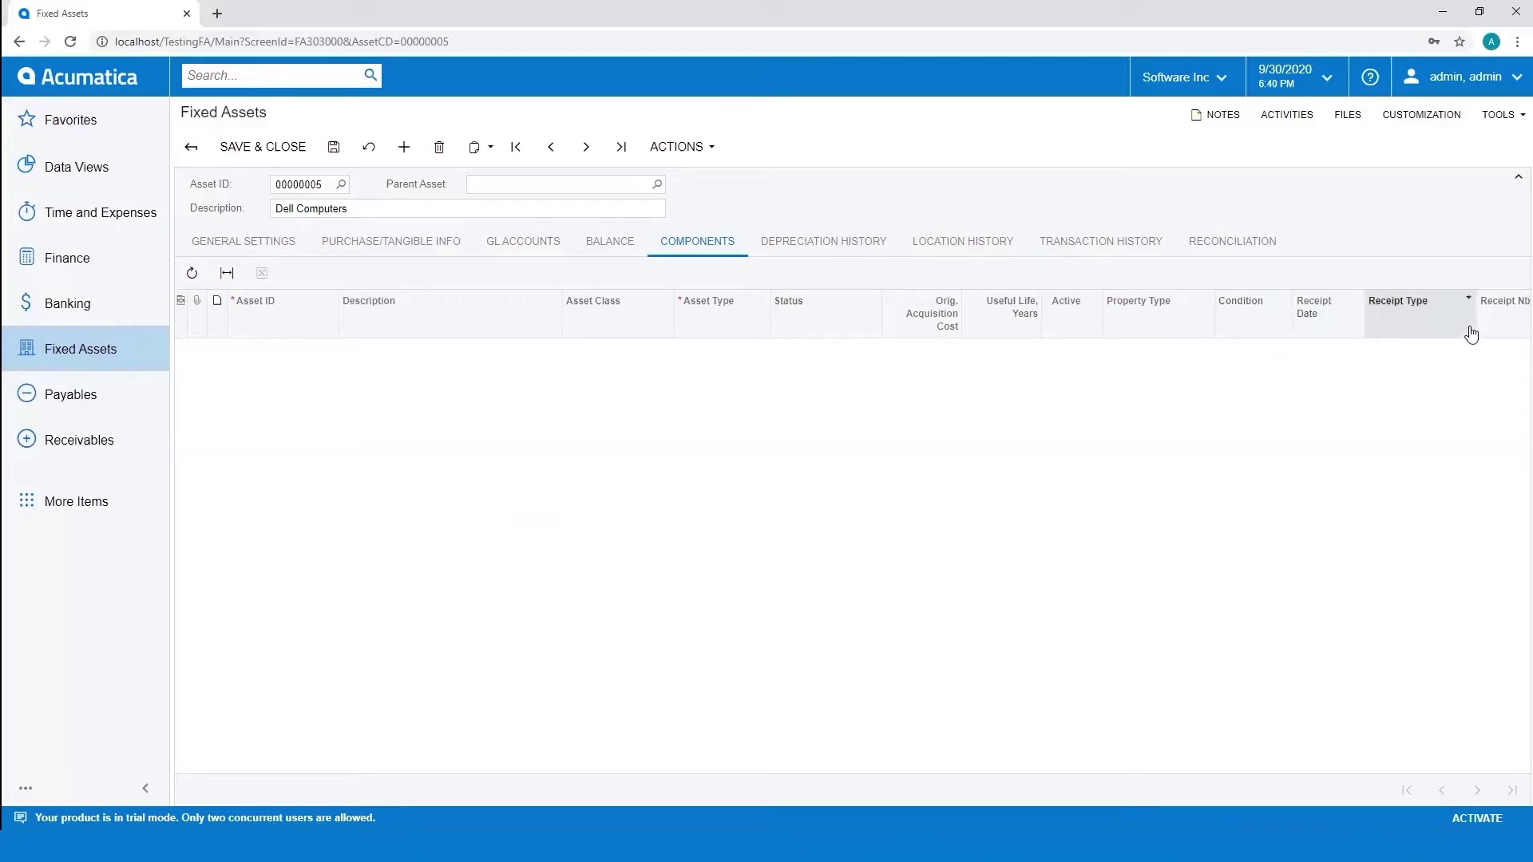
Examine the asset's depreciation history by period and check which books are available for it
click(857, 253)
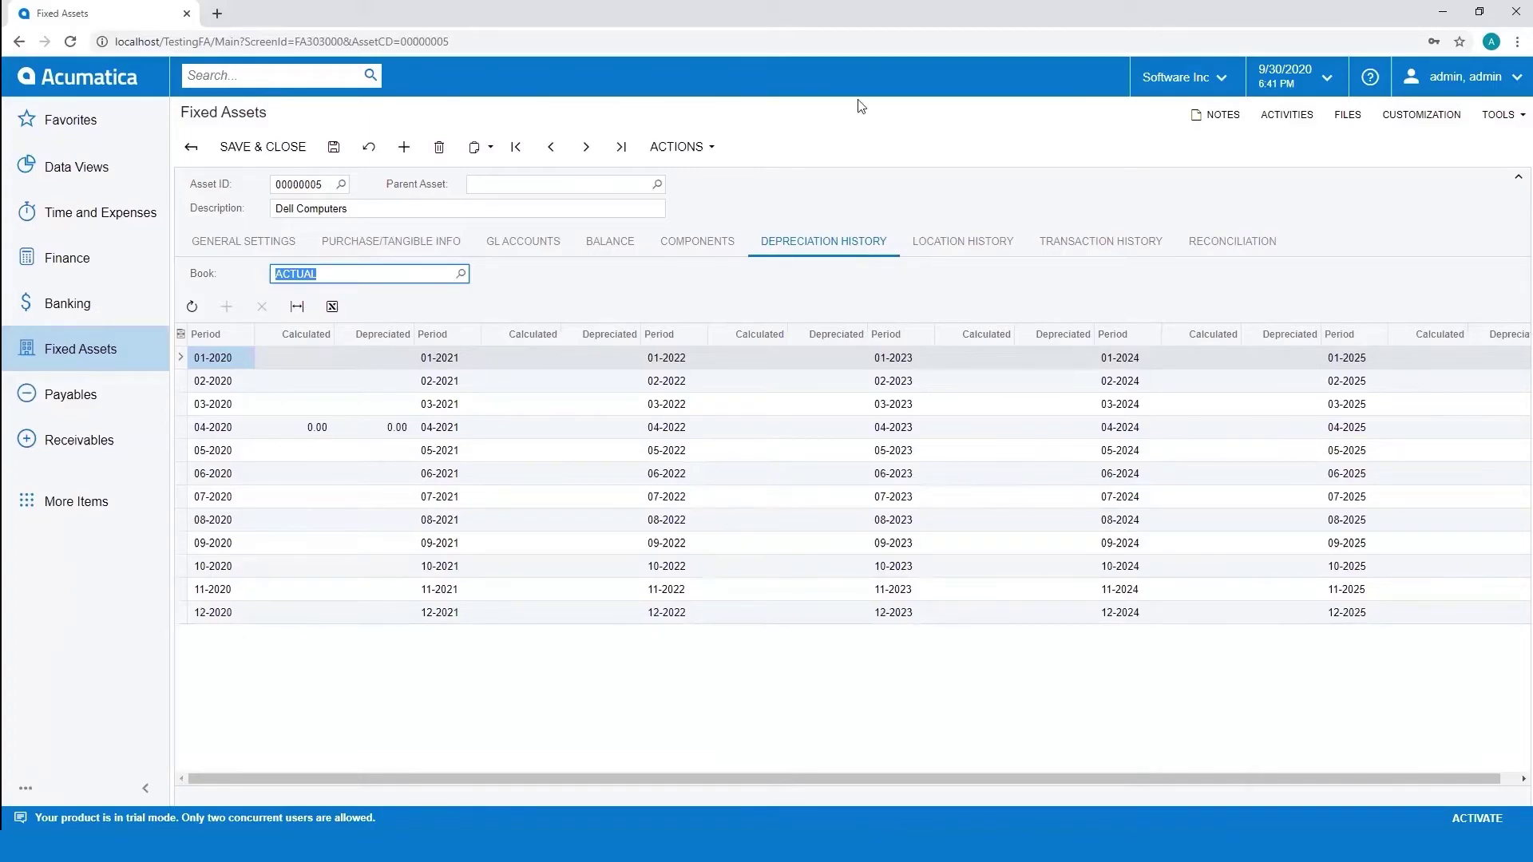
click(461, 275)
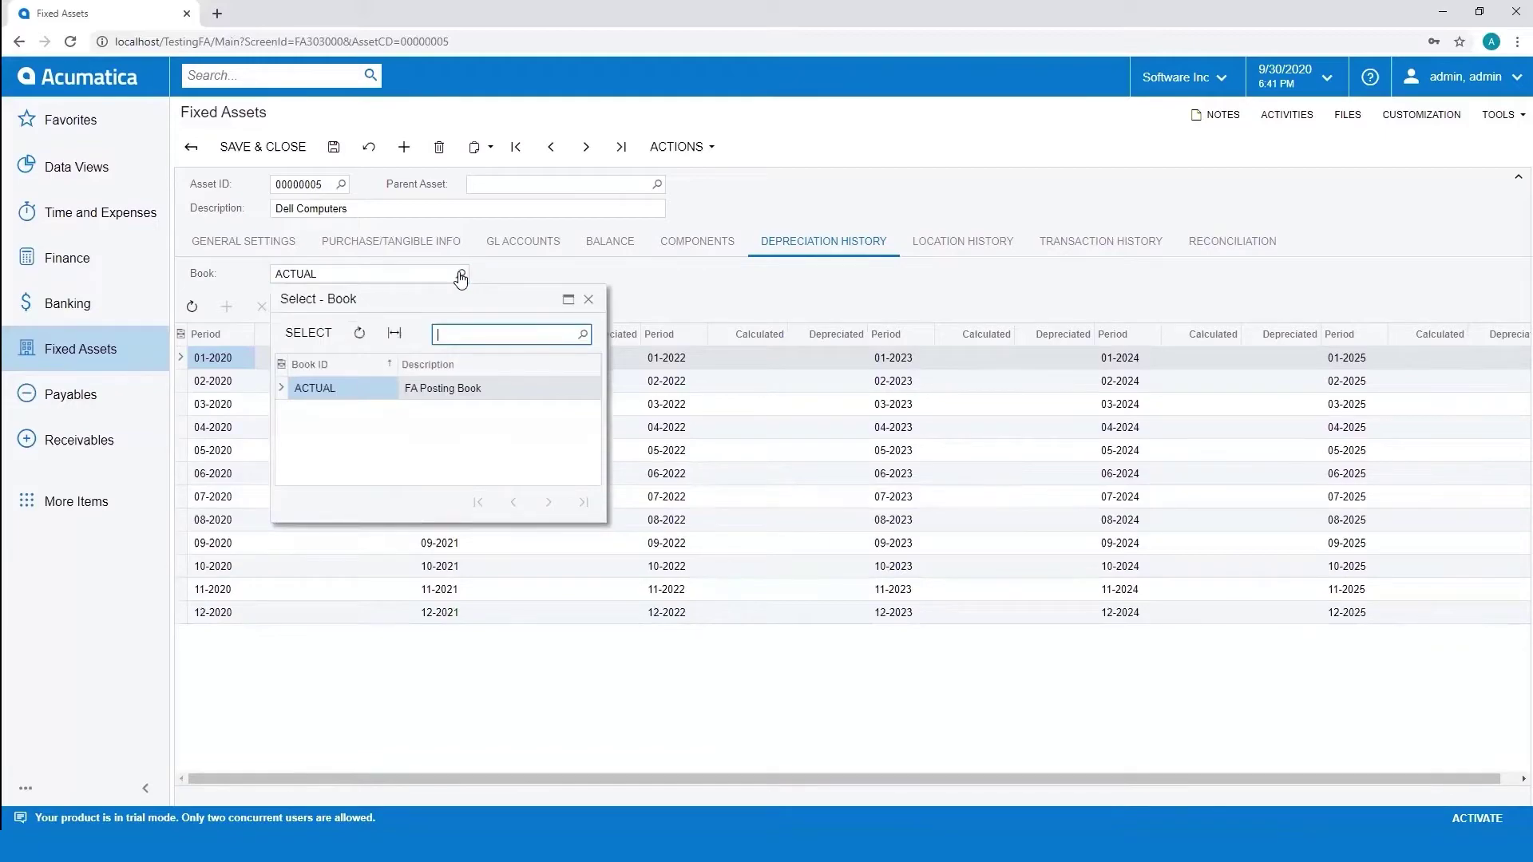
click(589, 299)
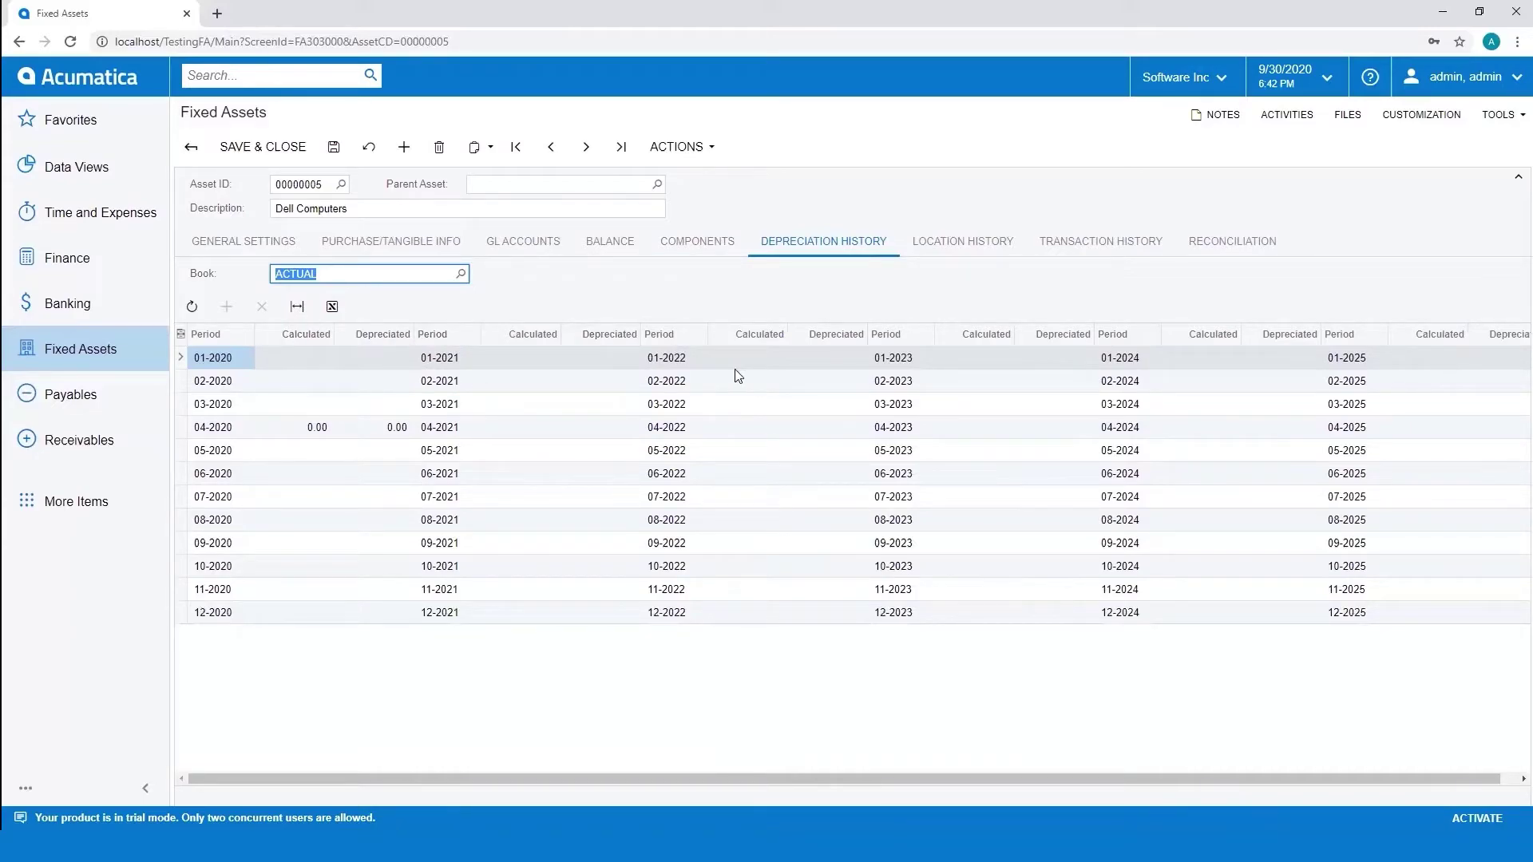
Compare the asset's location history with the building, floor and room in its tracking information
click(938, 250)
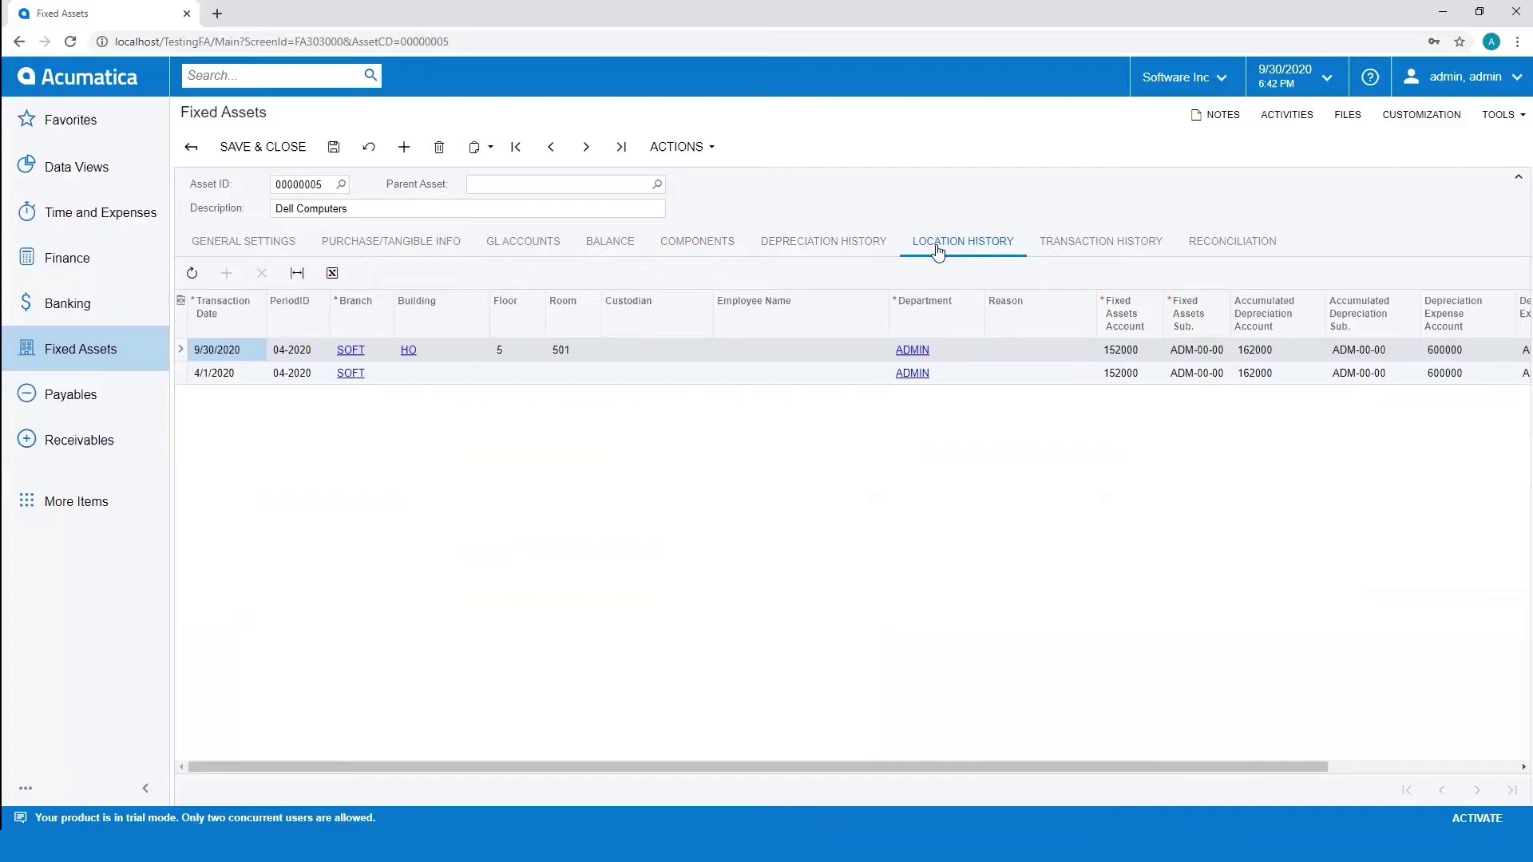
click(259, 242)
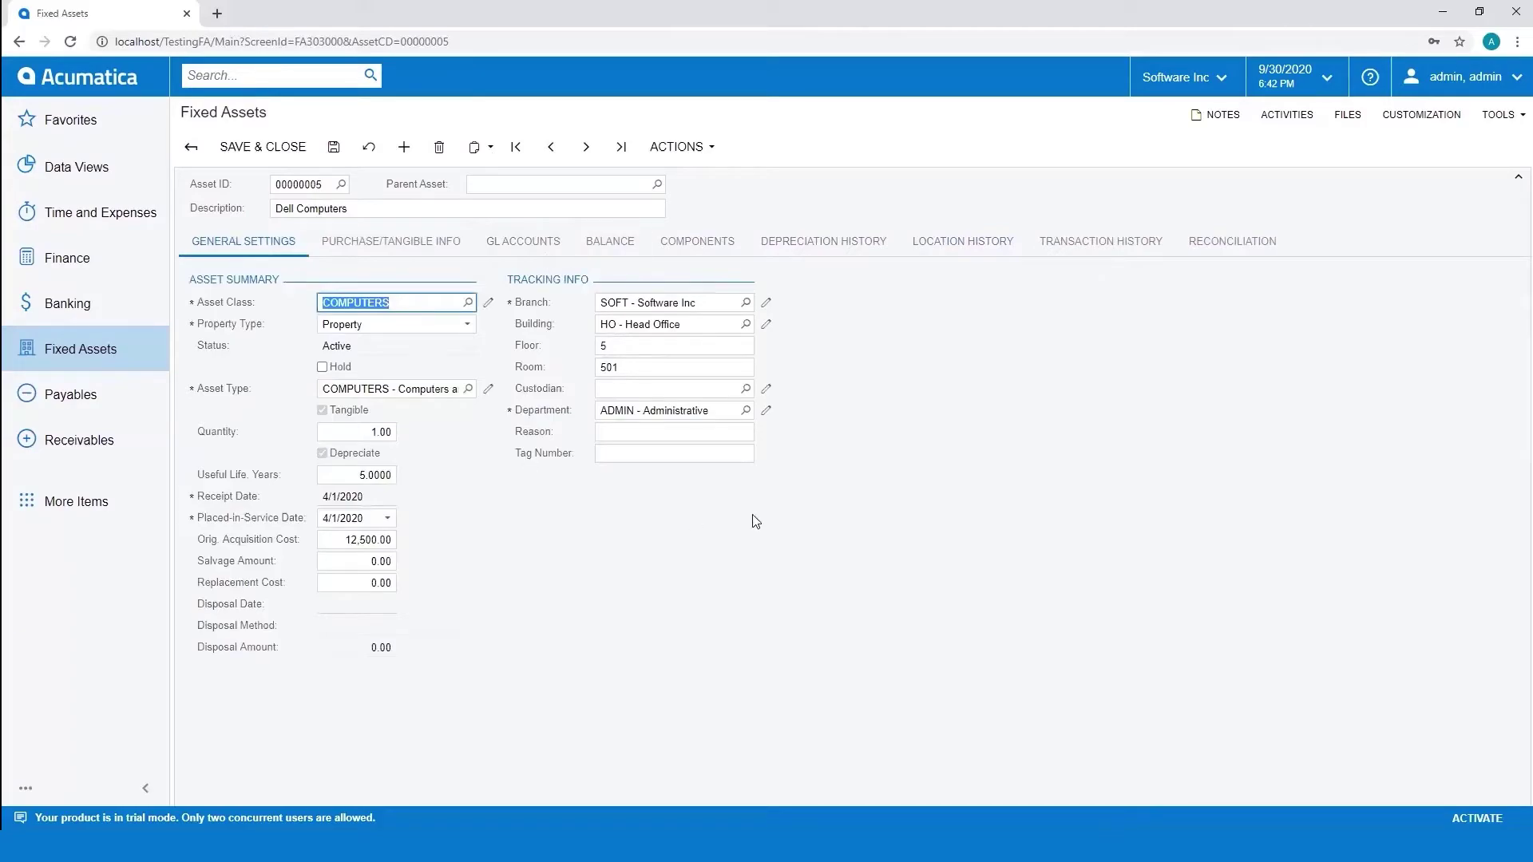
click(947, 249)
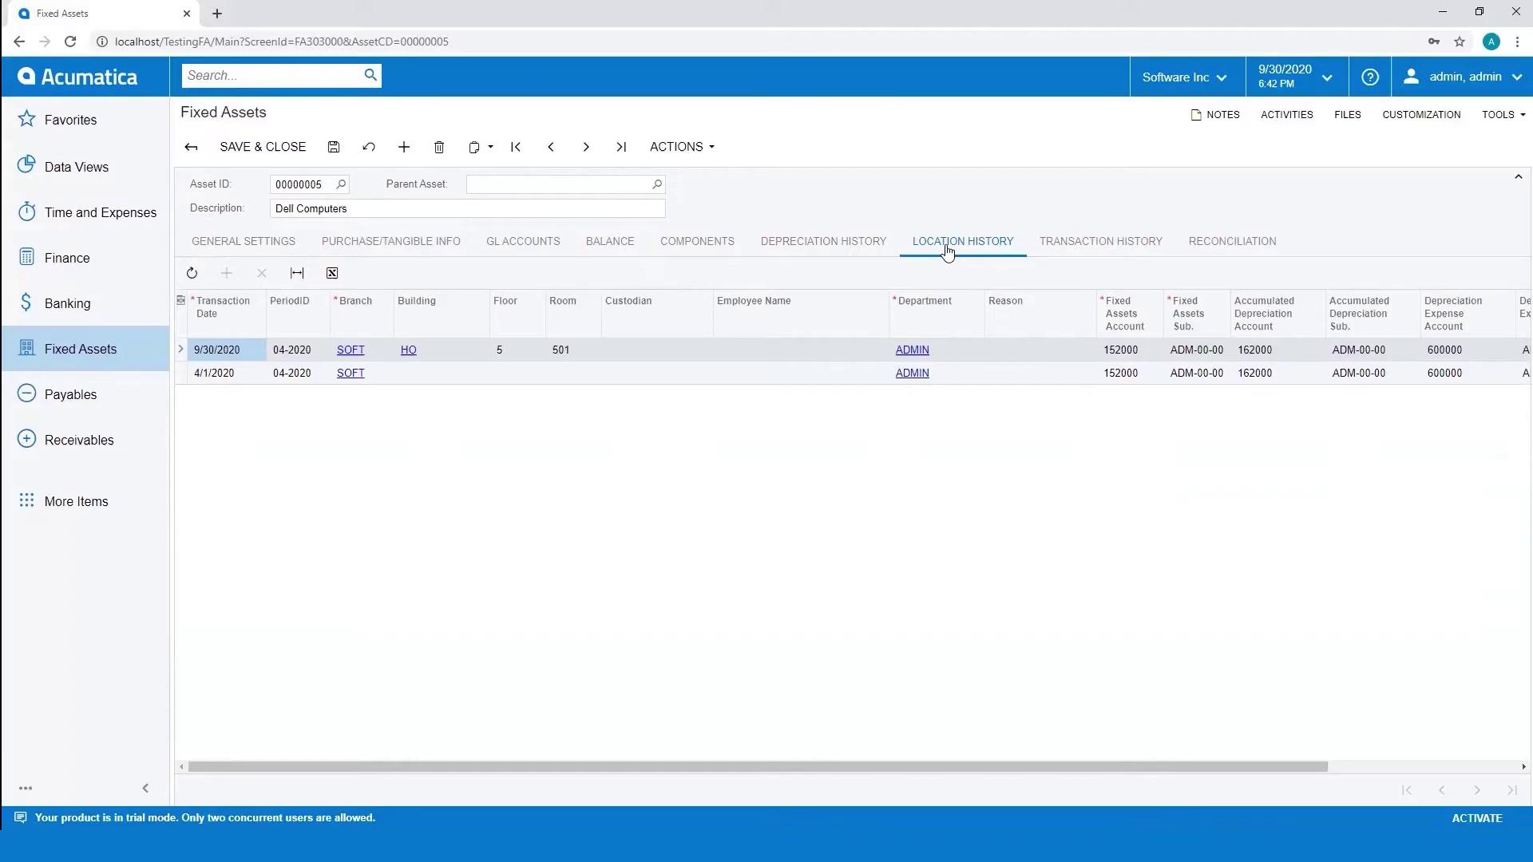
Examine the asset's transaction history, including debit and credit accounts, amounts, reference numbers, batch numbers and release status
click(1066, 245)
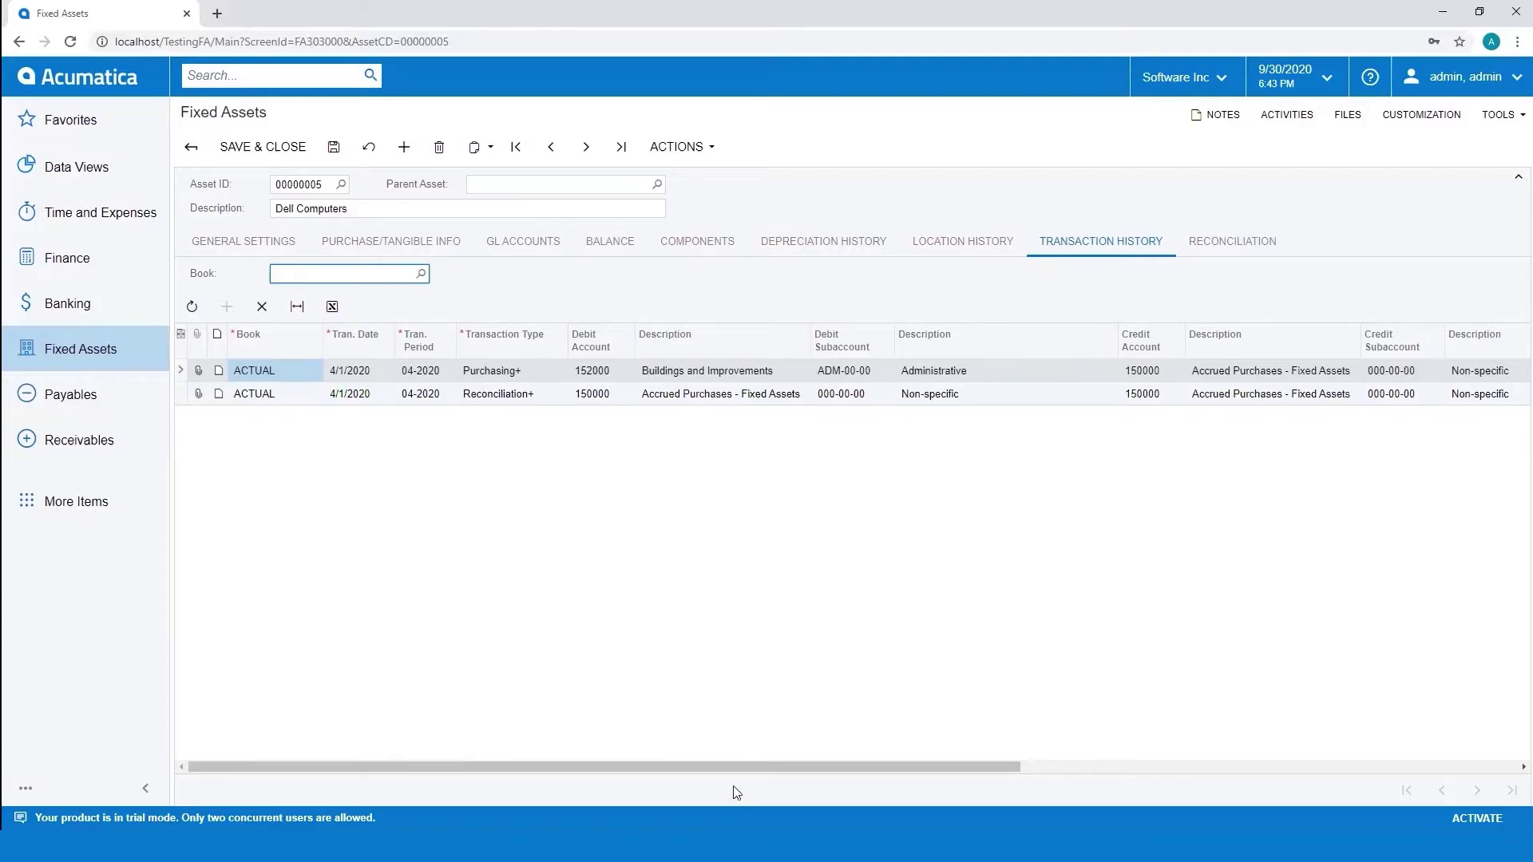
drag(741, 765, 1179, 755)
drag(1083, 763, 1238, 752)
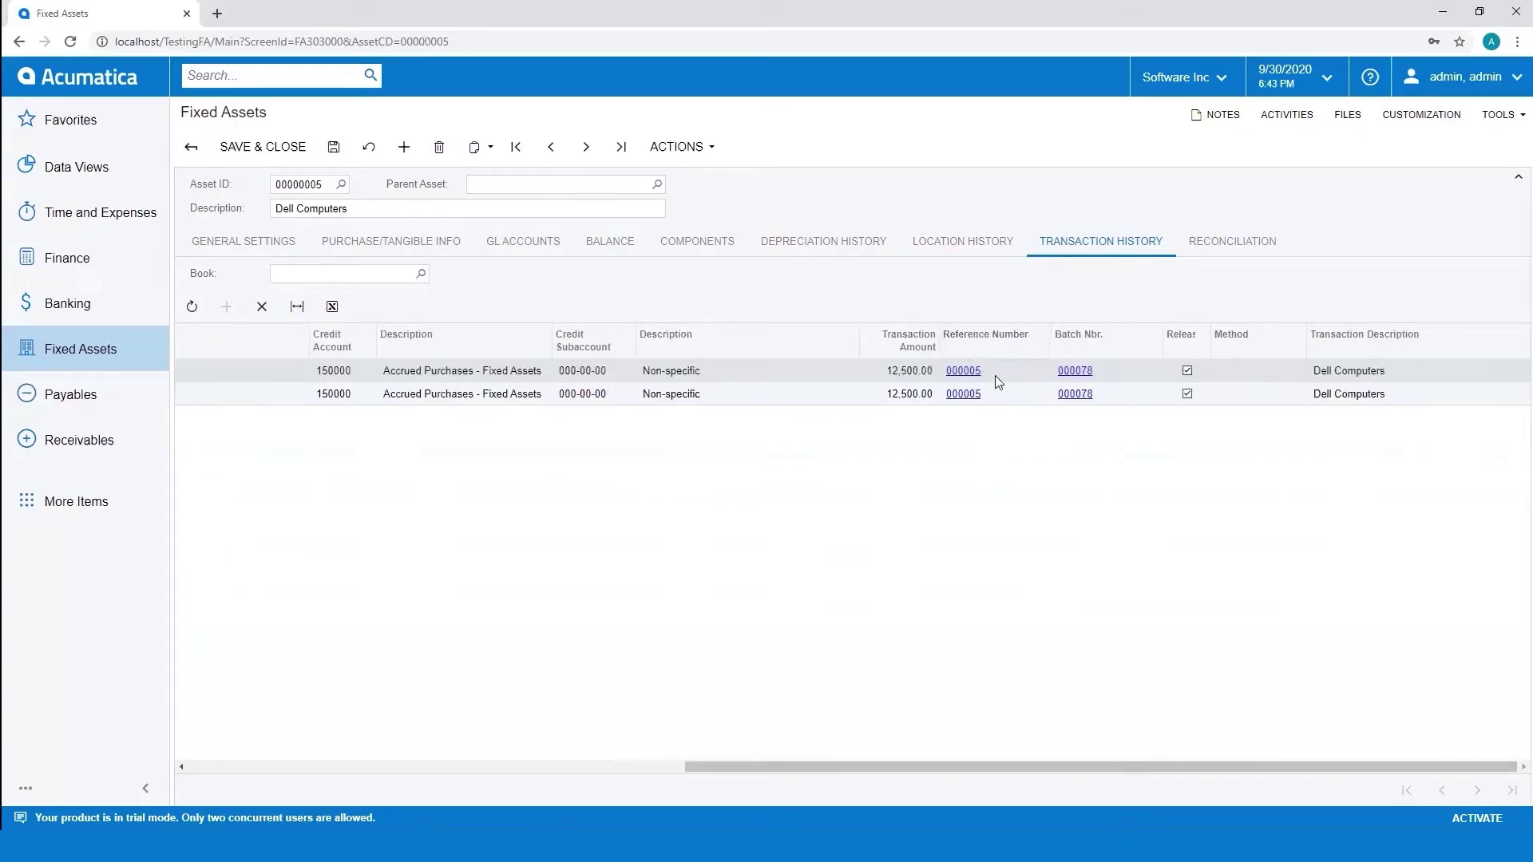
Examine fixed asset transaction 000005 from the asset's history, including accounts, amounts and periods, and the journal entries of batch 000078
click(961, 372)
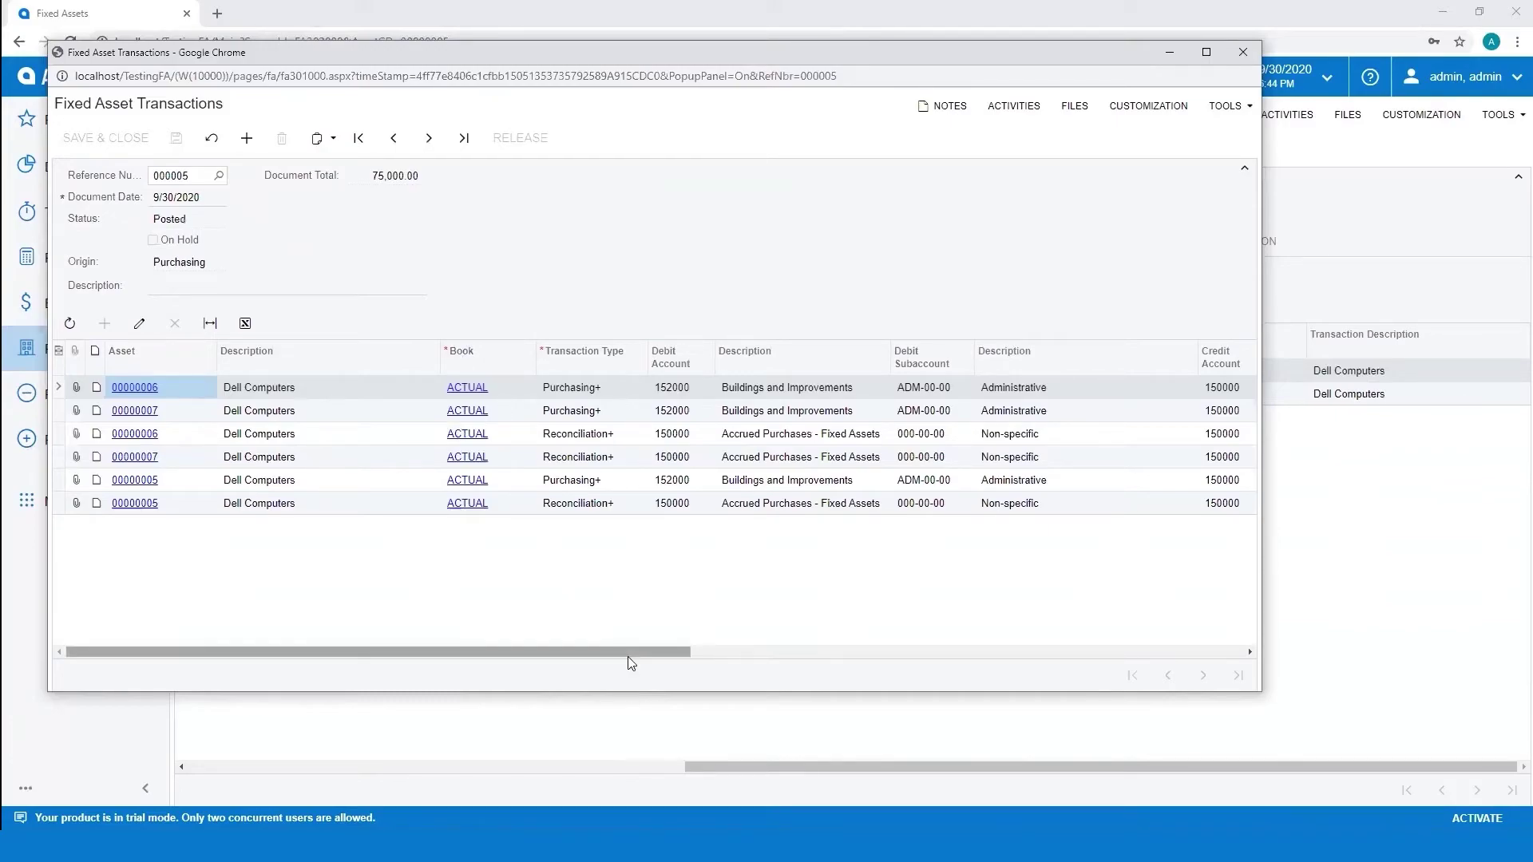
drag(626, 653, 781, 661)
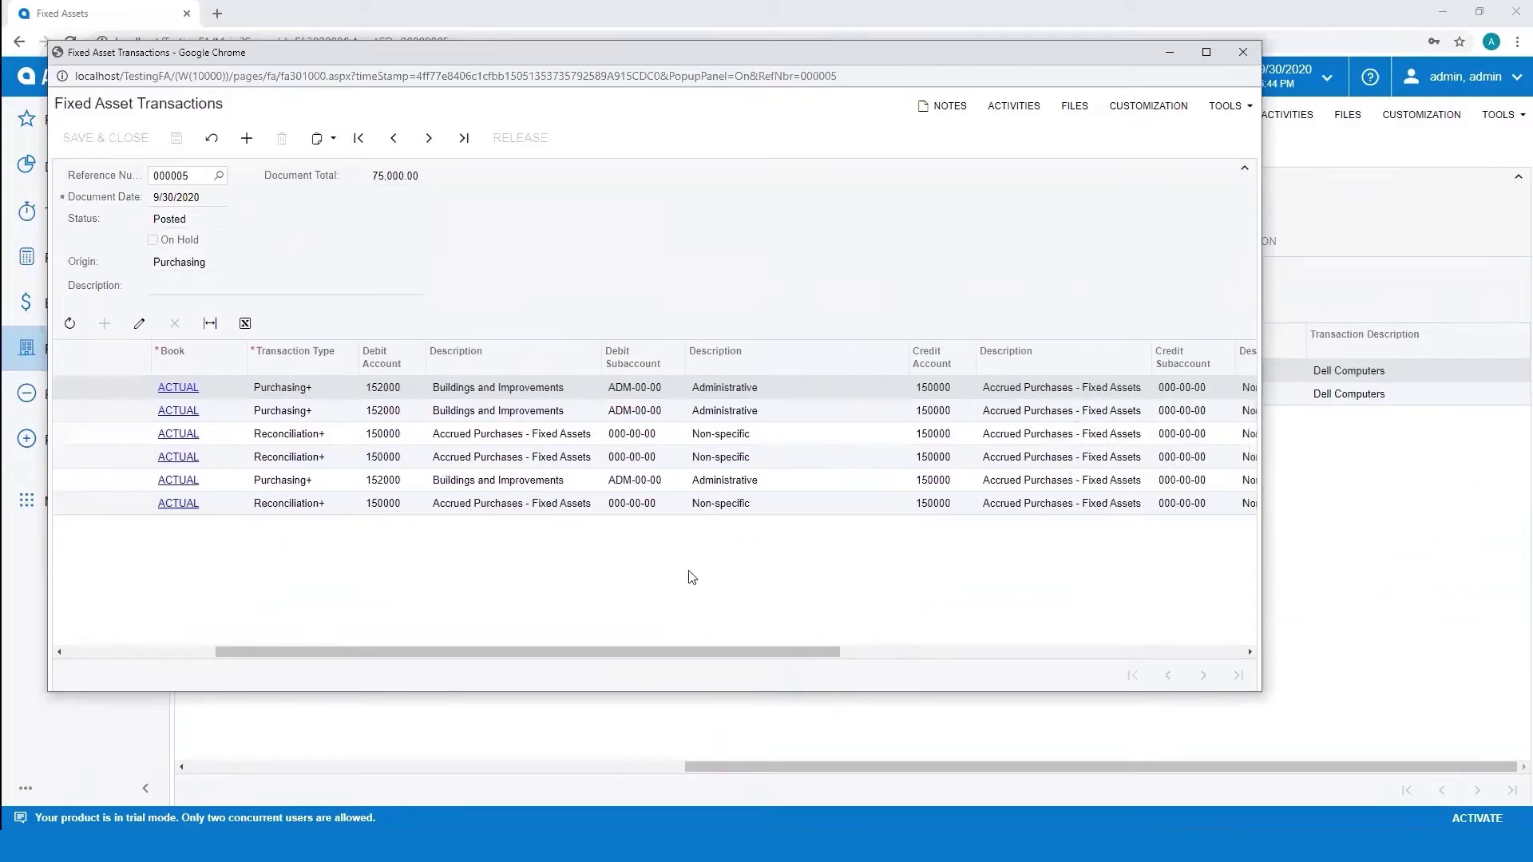
drag(678, 651, 1129, 650)
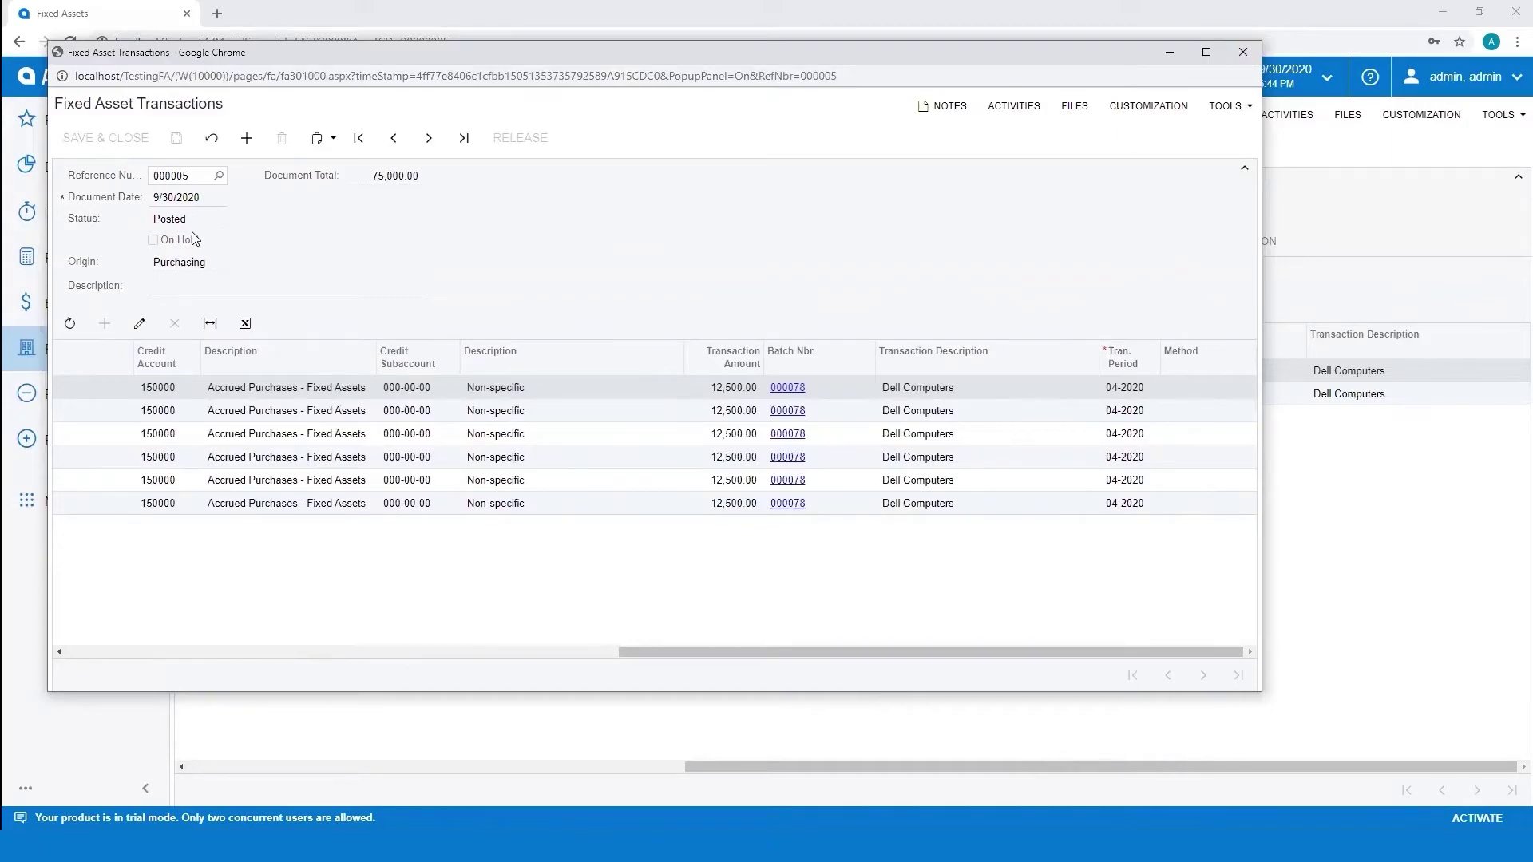
click(1244, 53)
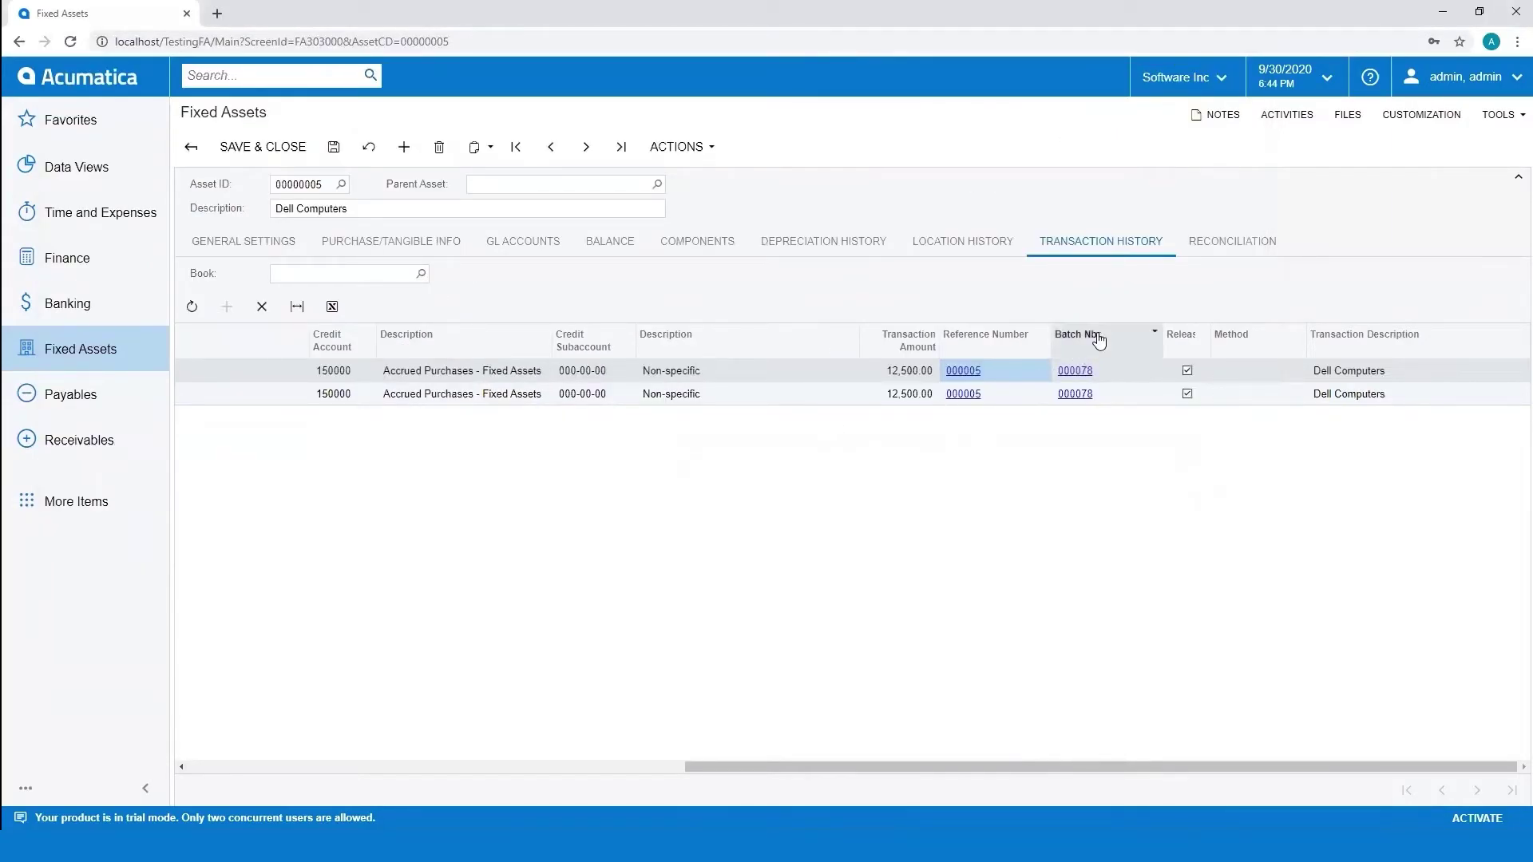
click(1076, 372)
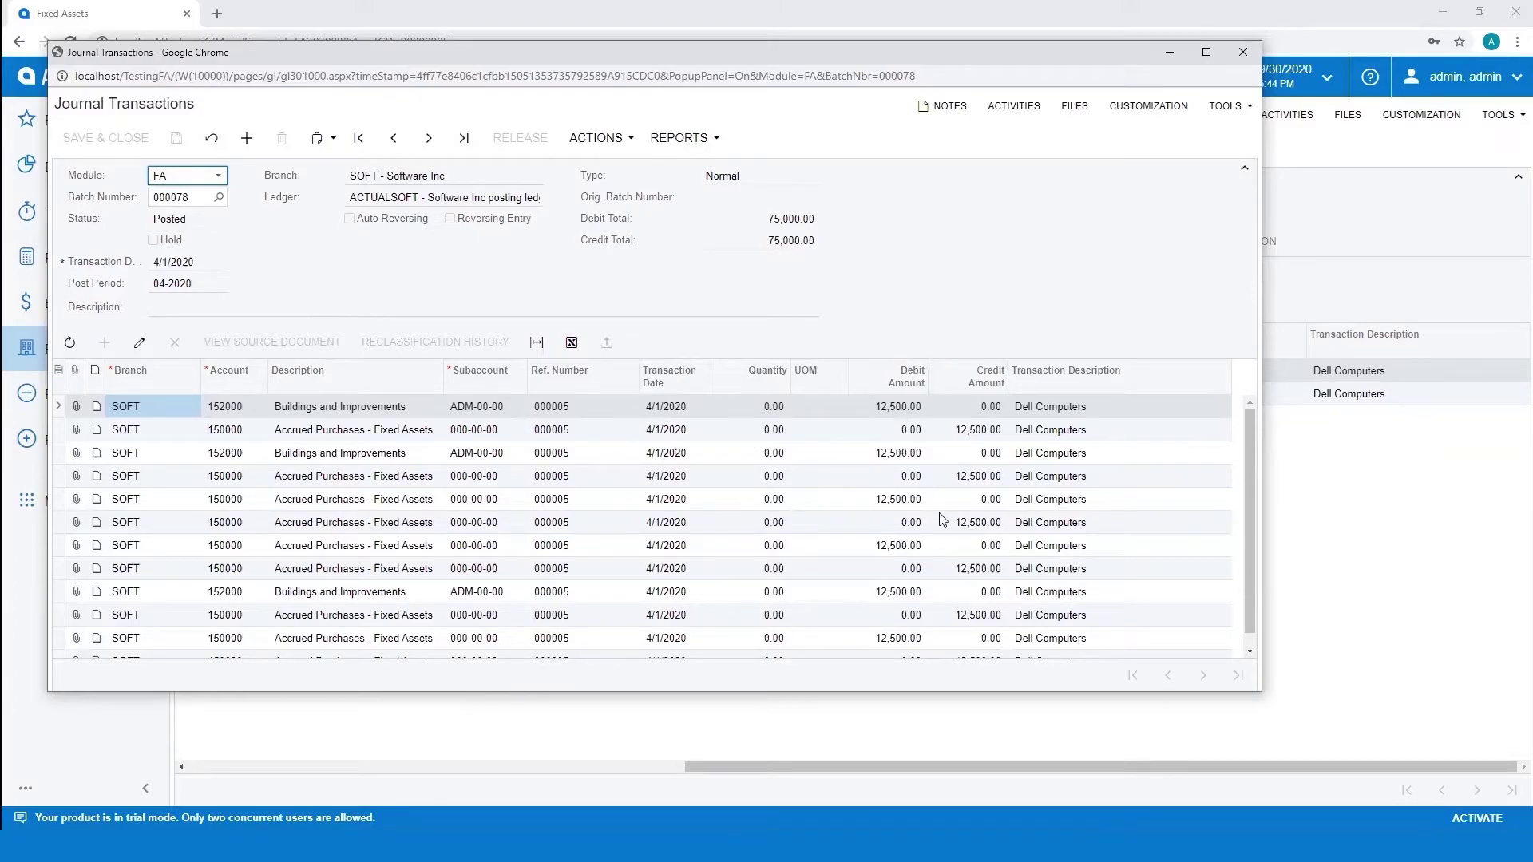
click(1236, 60)
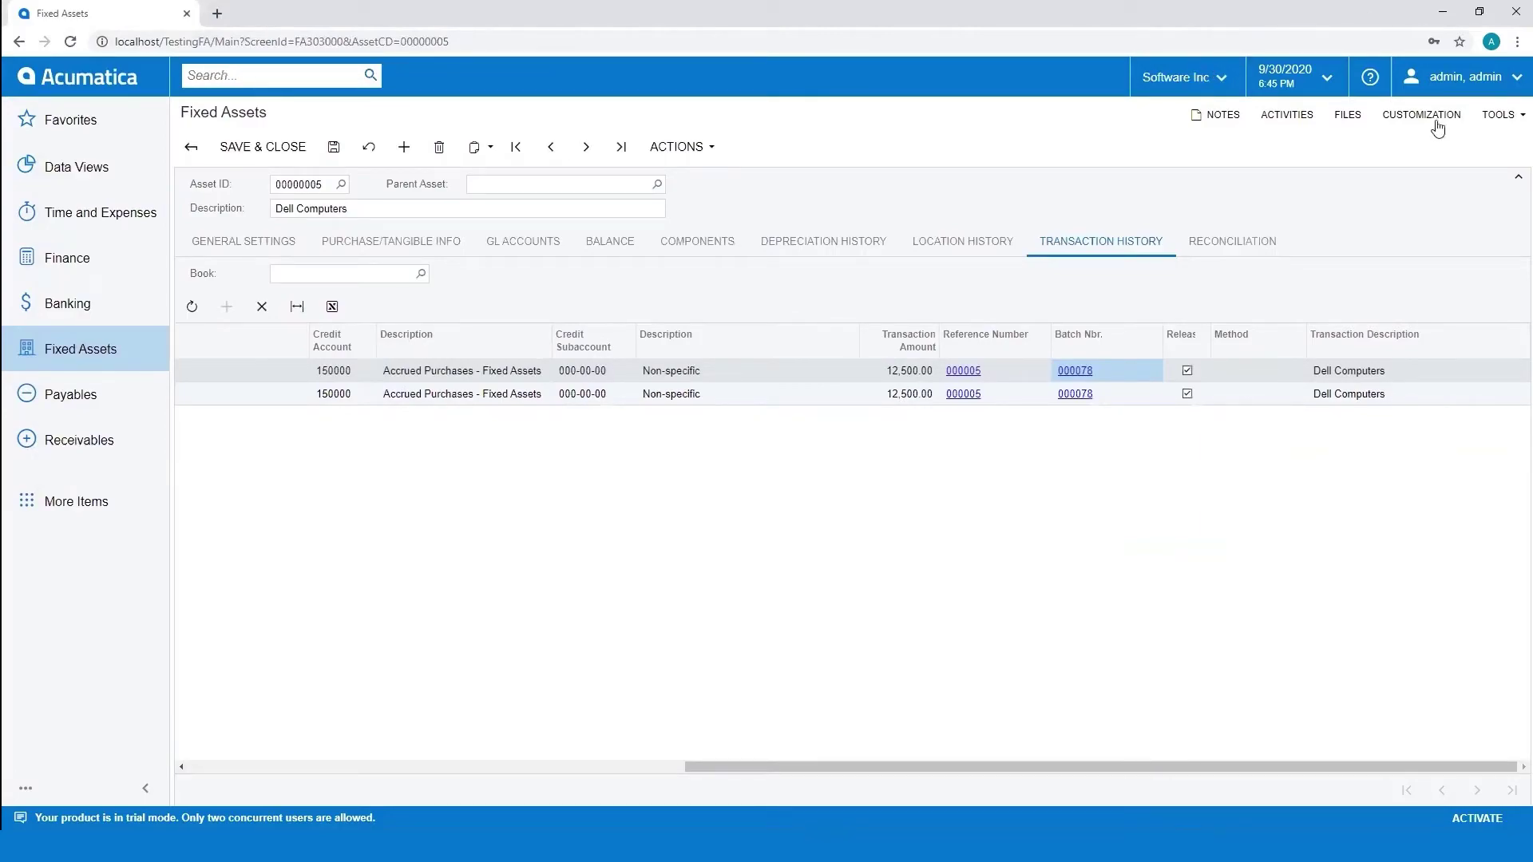
Examine the asset's reconciliation details, including accrual account, costs and unreconciled amount, and check the available reconciliation types
click(1203, 258)
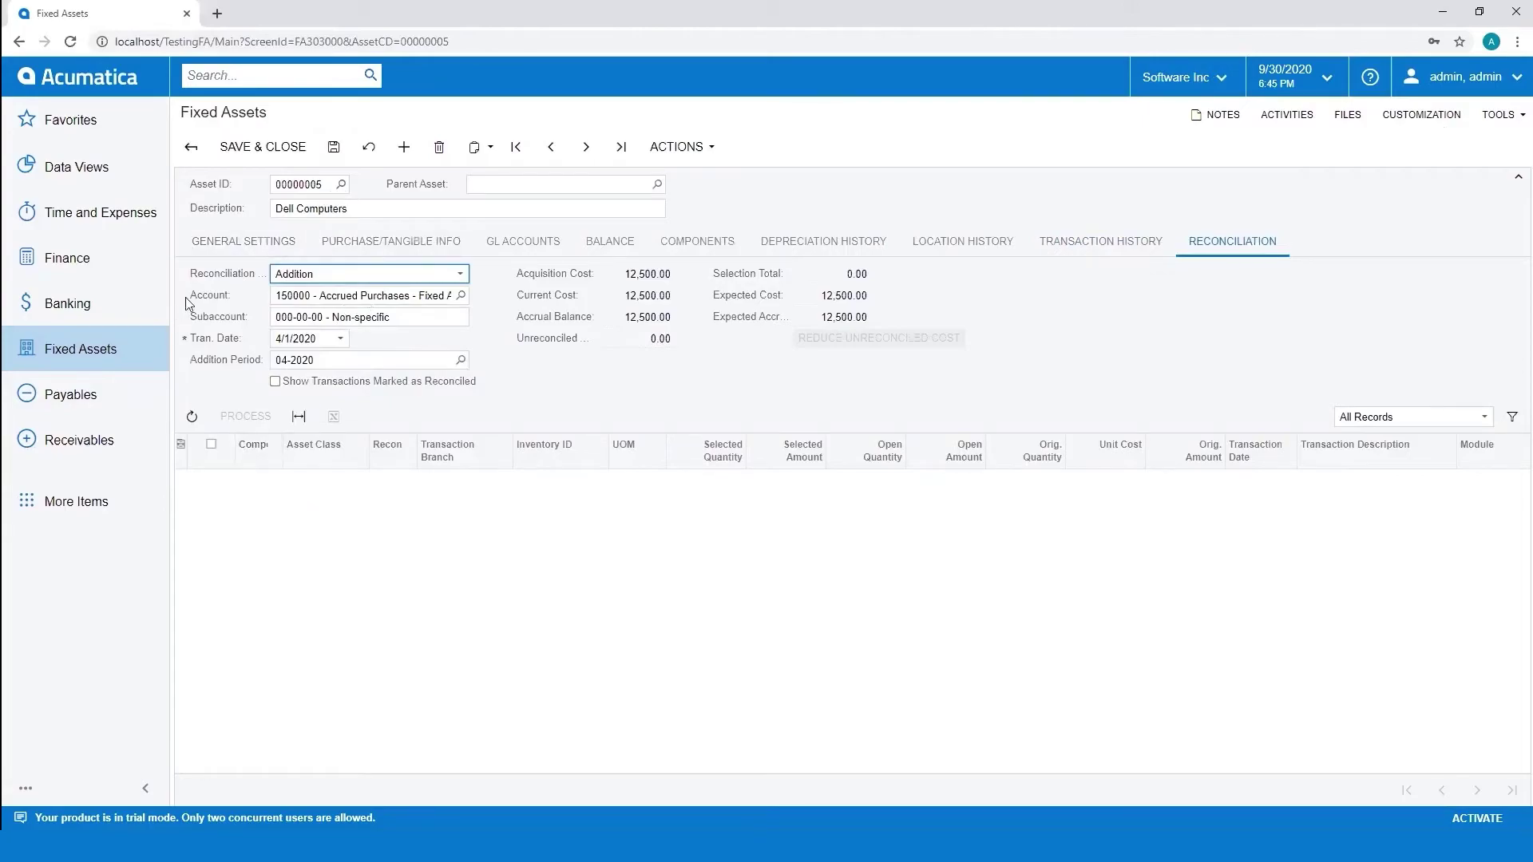
click(462, 274)
click(464, 274)
Leave the asset record without saving and examine the Asset Summary inquiry for all assets of the Software Inc branch
click(60, 361)
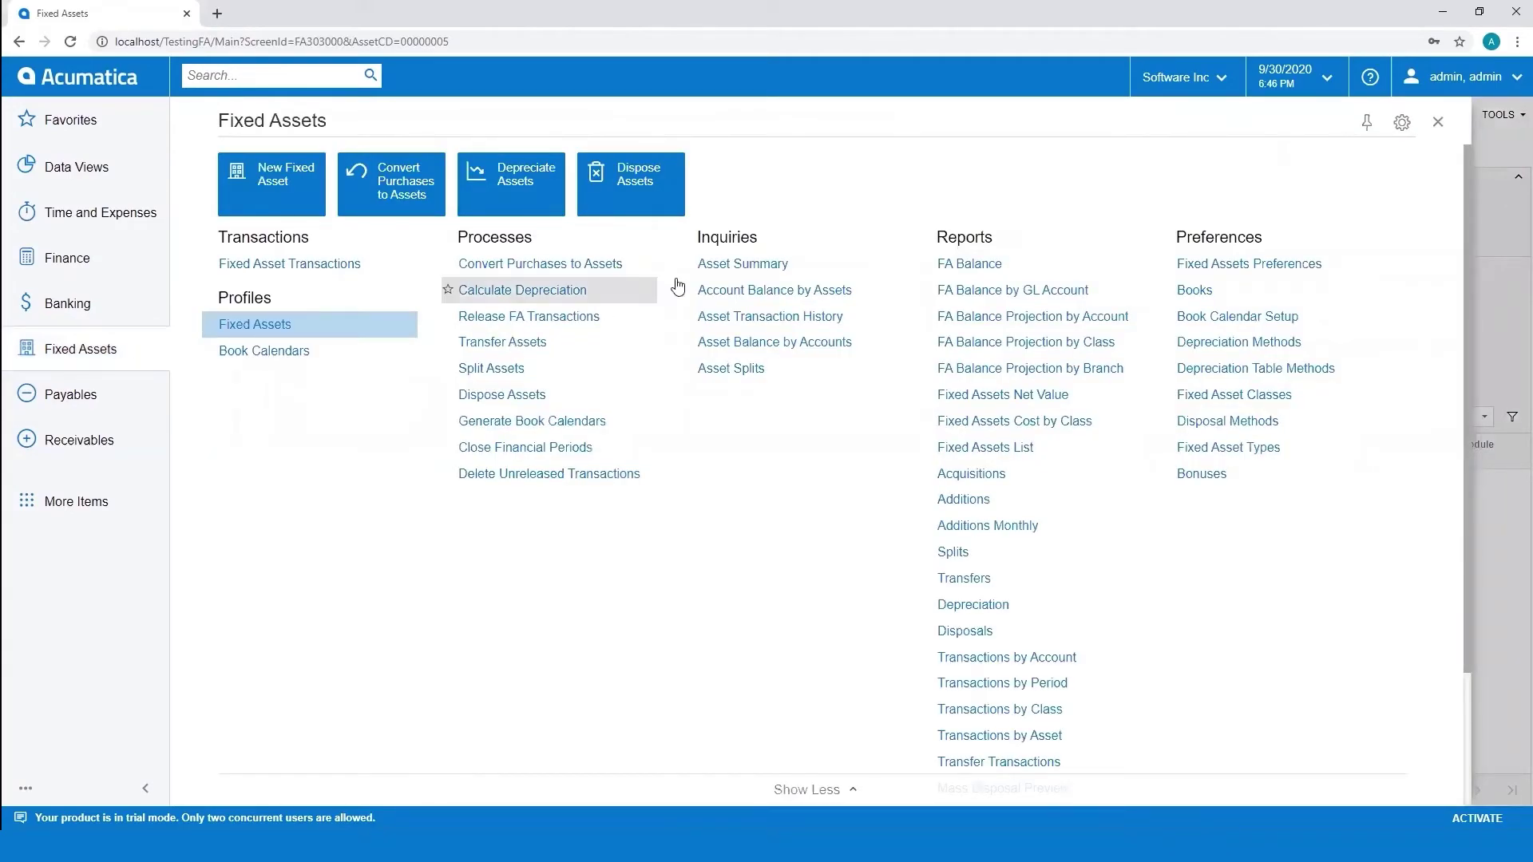
click(751, 272)
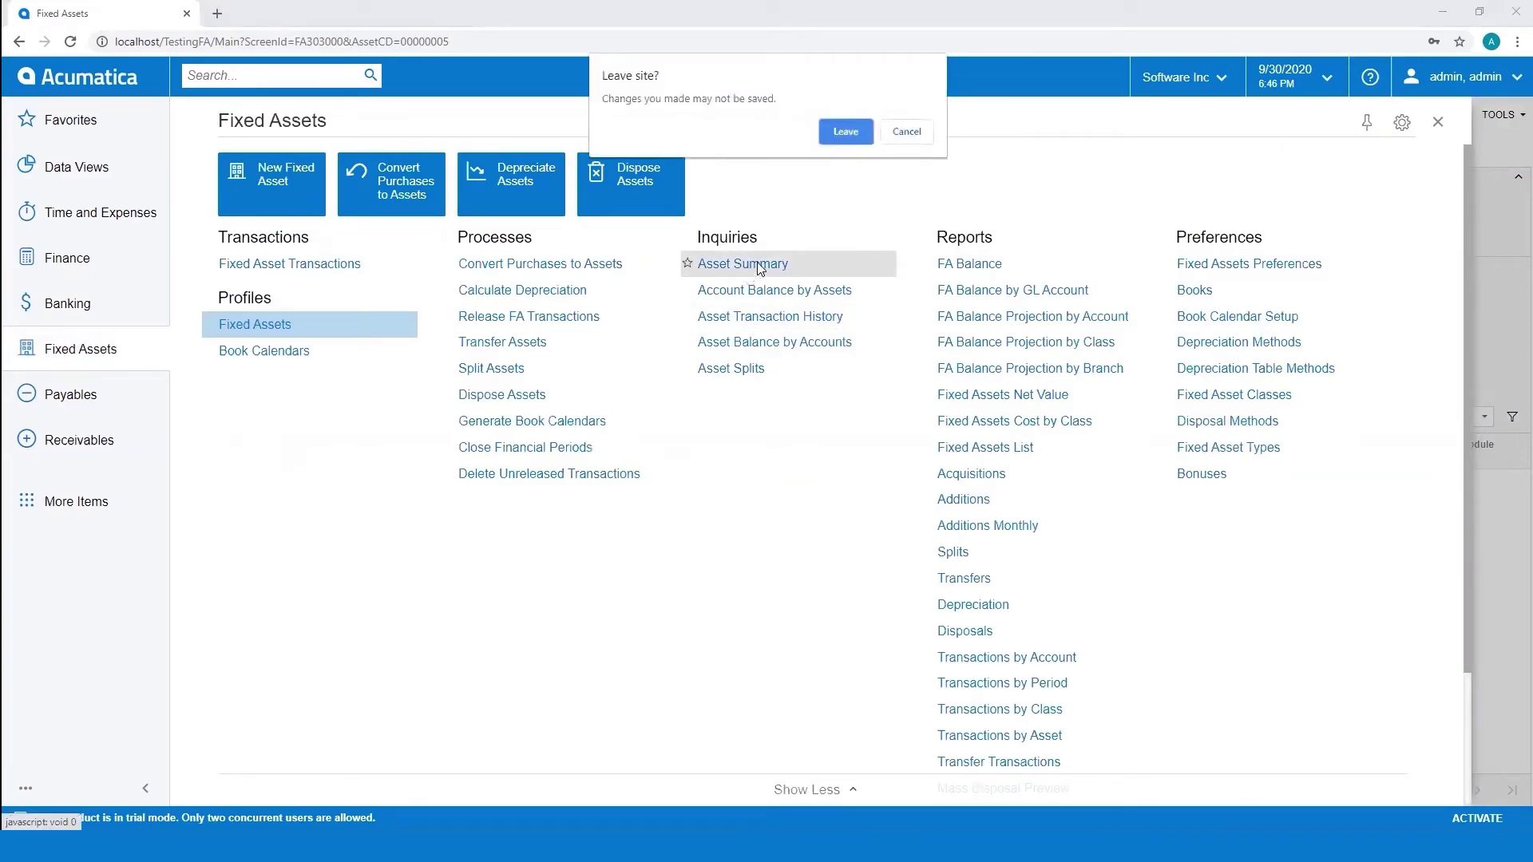
key(Return)
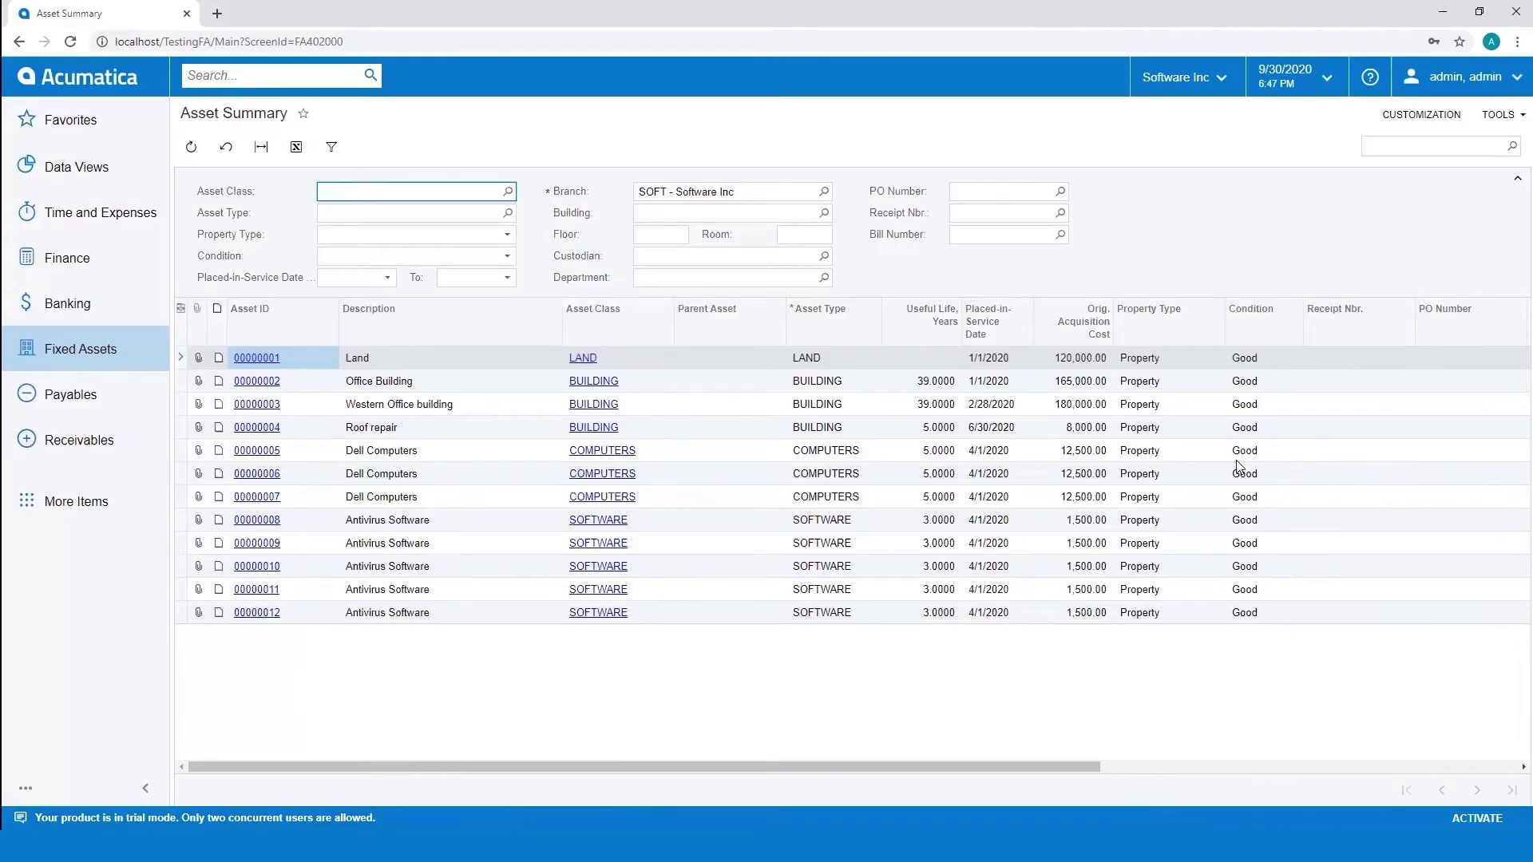
Show the Asset Transaction History for asset 00000005 - Dell Computers in the ACTUAL book, from period 01-2013 to 09-2020
click(83, 354)
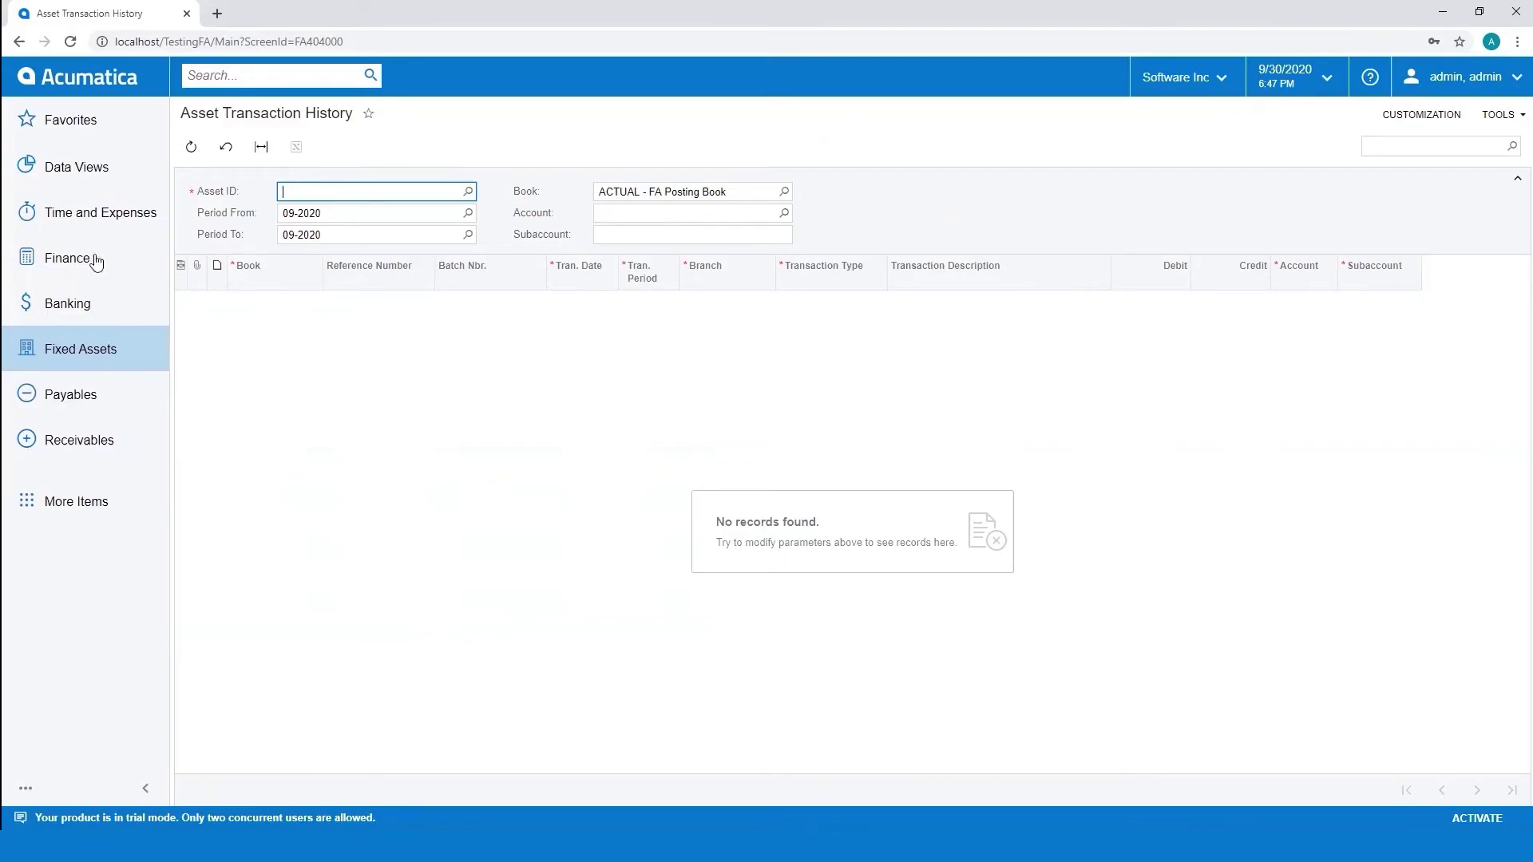
click(468, 193)
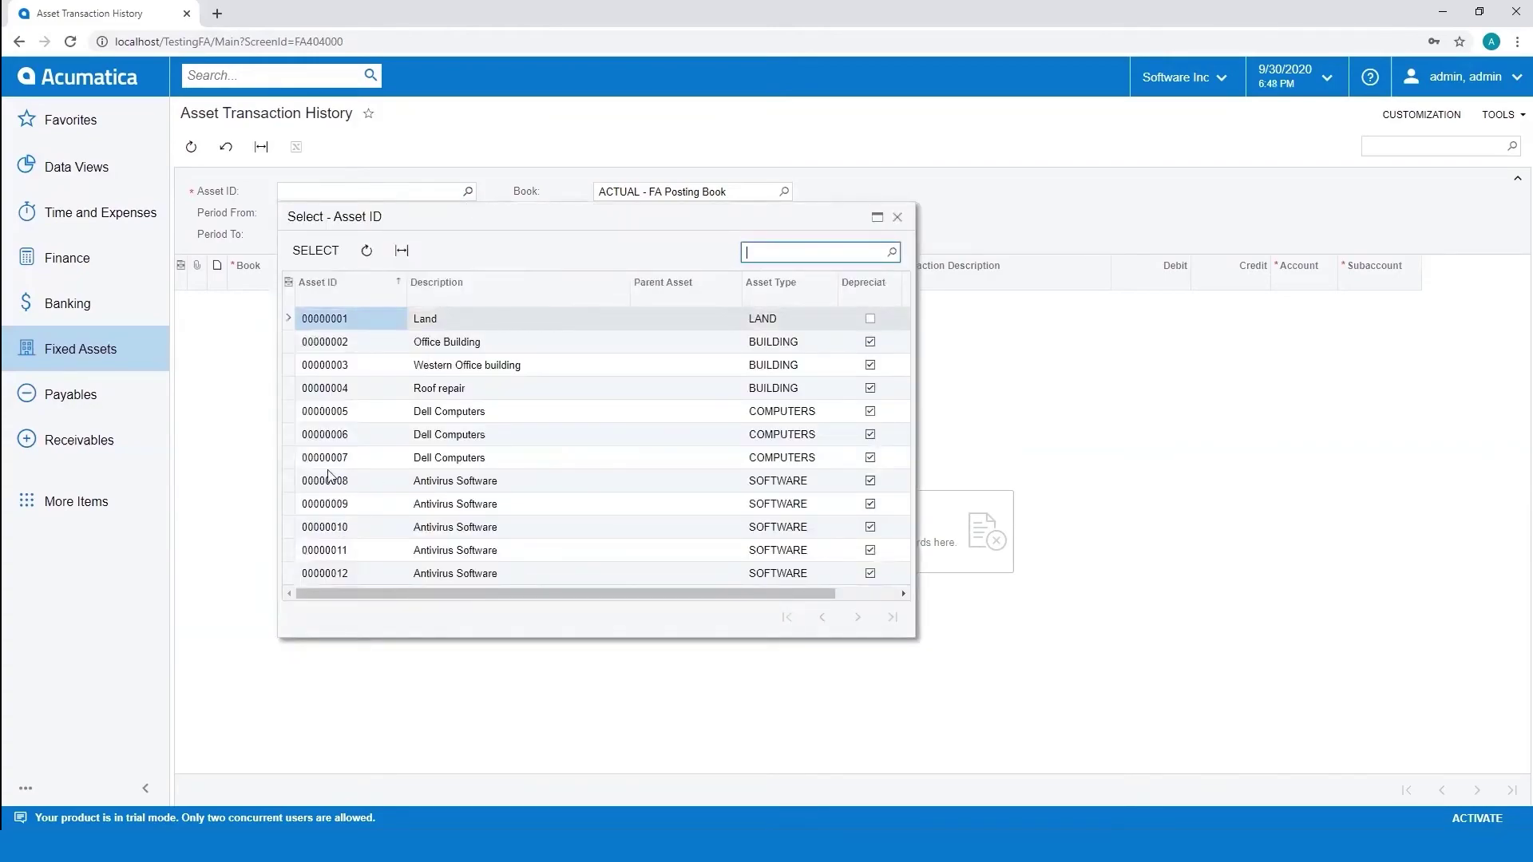
double_click(329, 420)
click(469, 215)
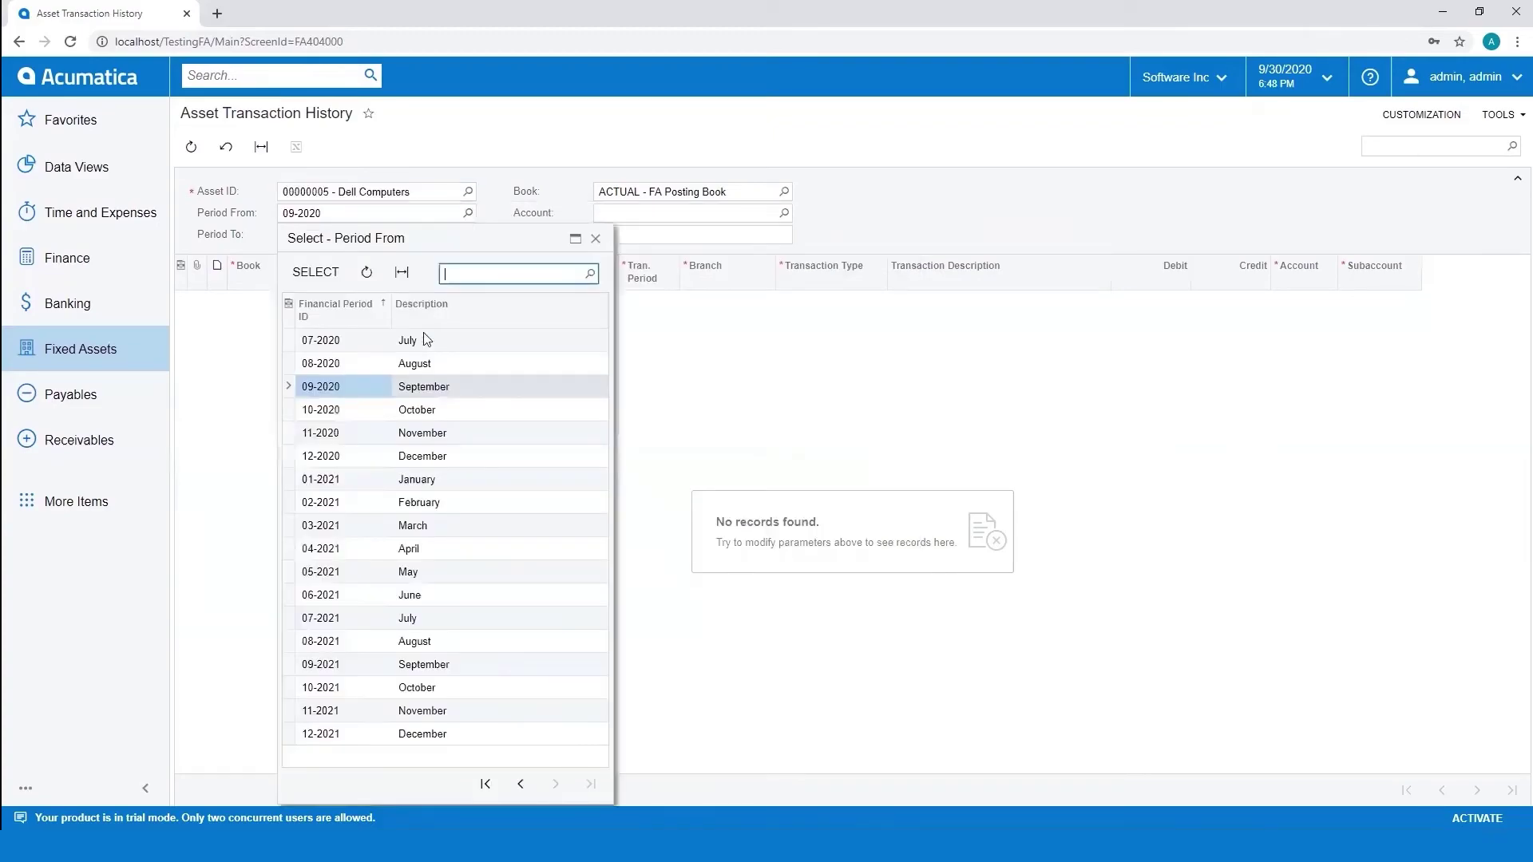
click(485, 790)
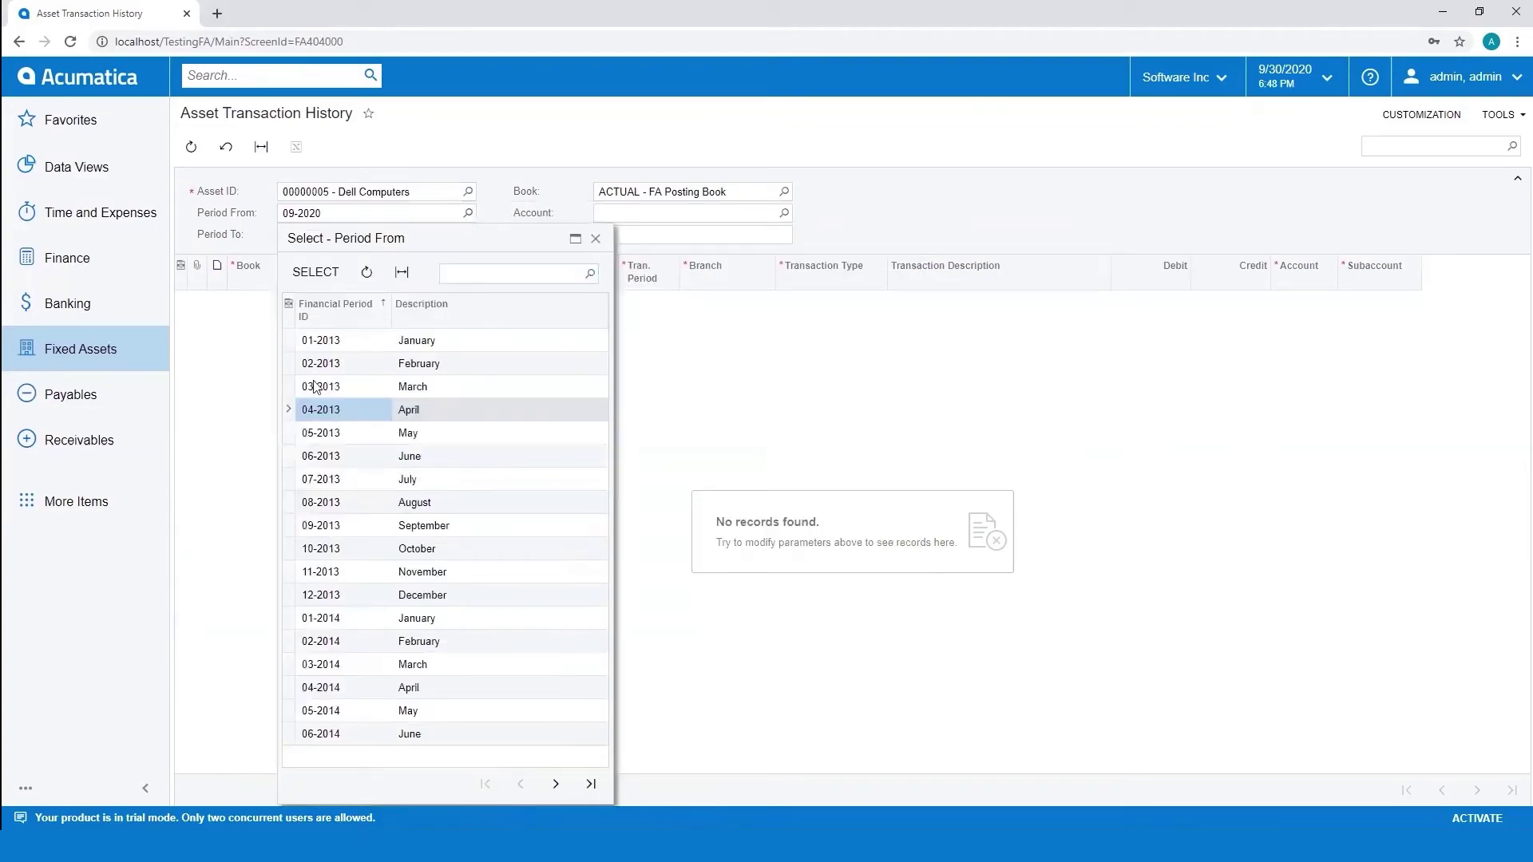
click(319, 340)
double_click(319, 340)
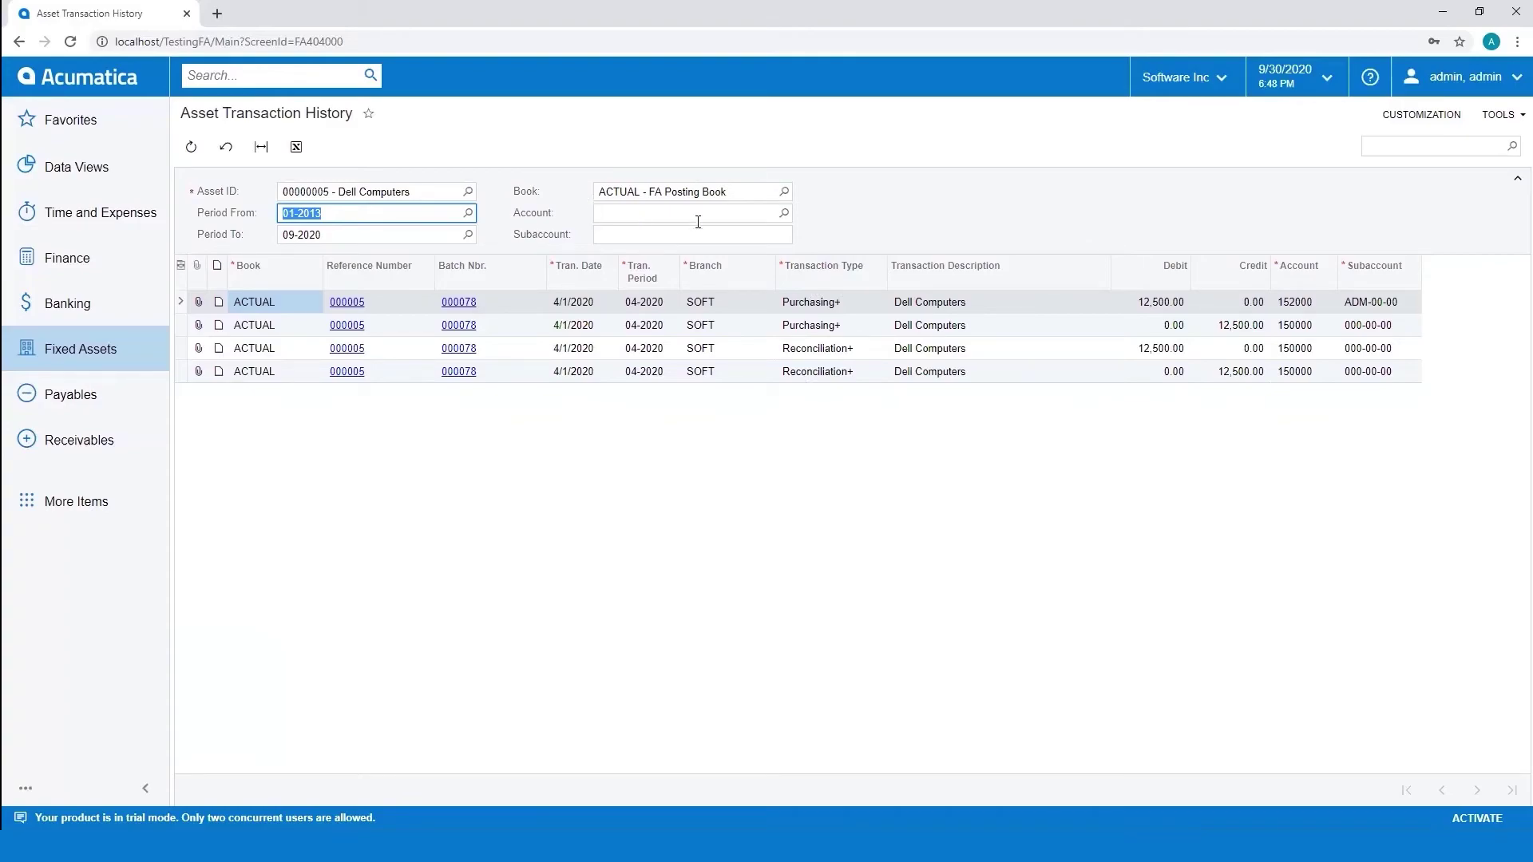
Run the FA Balance report for the COMPUTERS class in the ACTUAL book and check the record of asset 00000005 from it
click(99, 357)
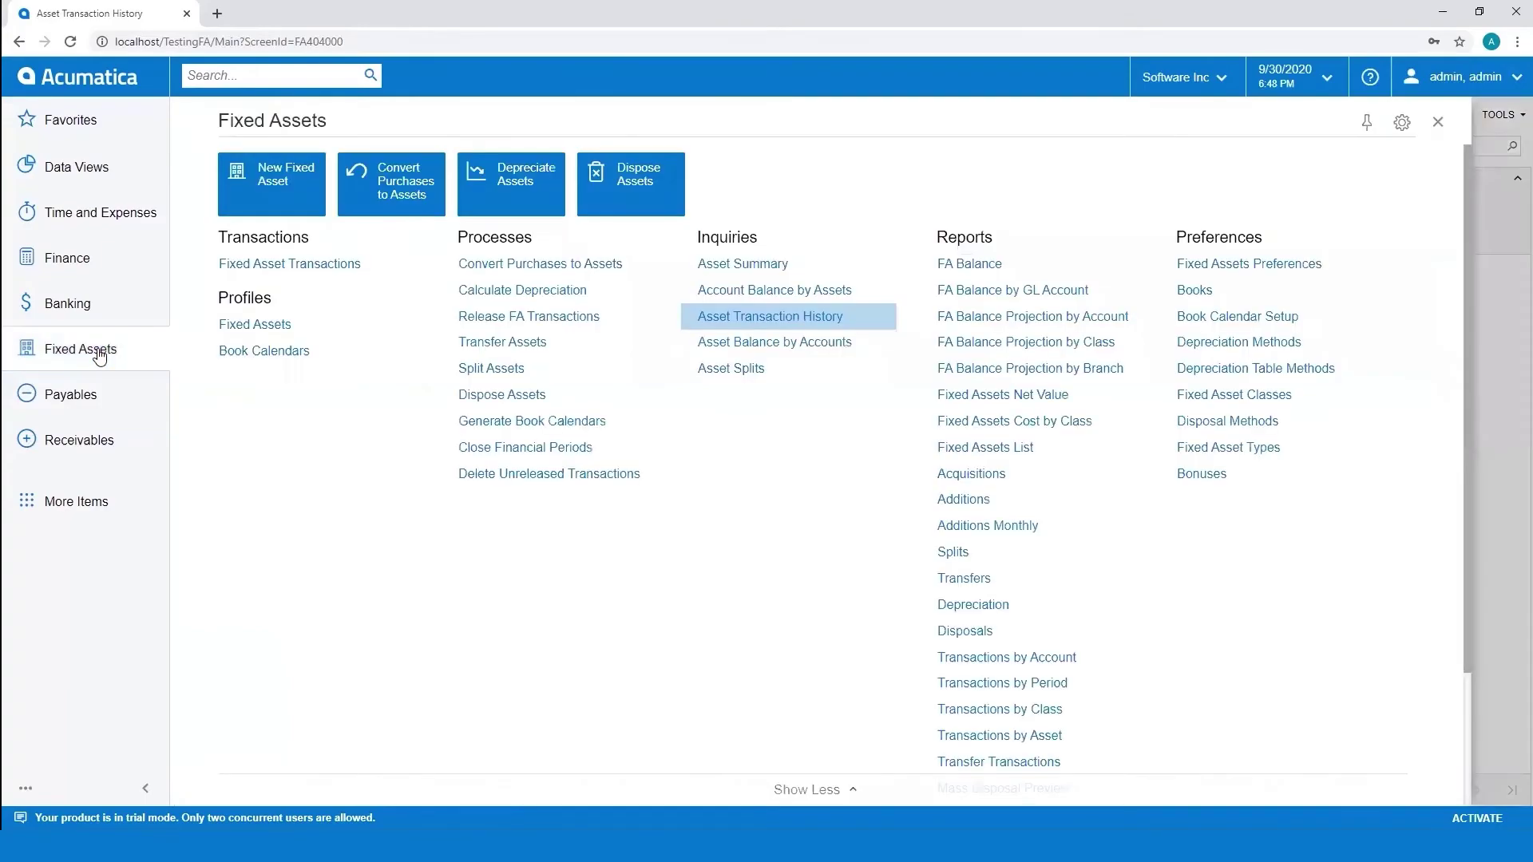
click(961, 263)
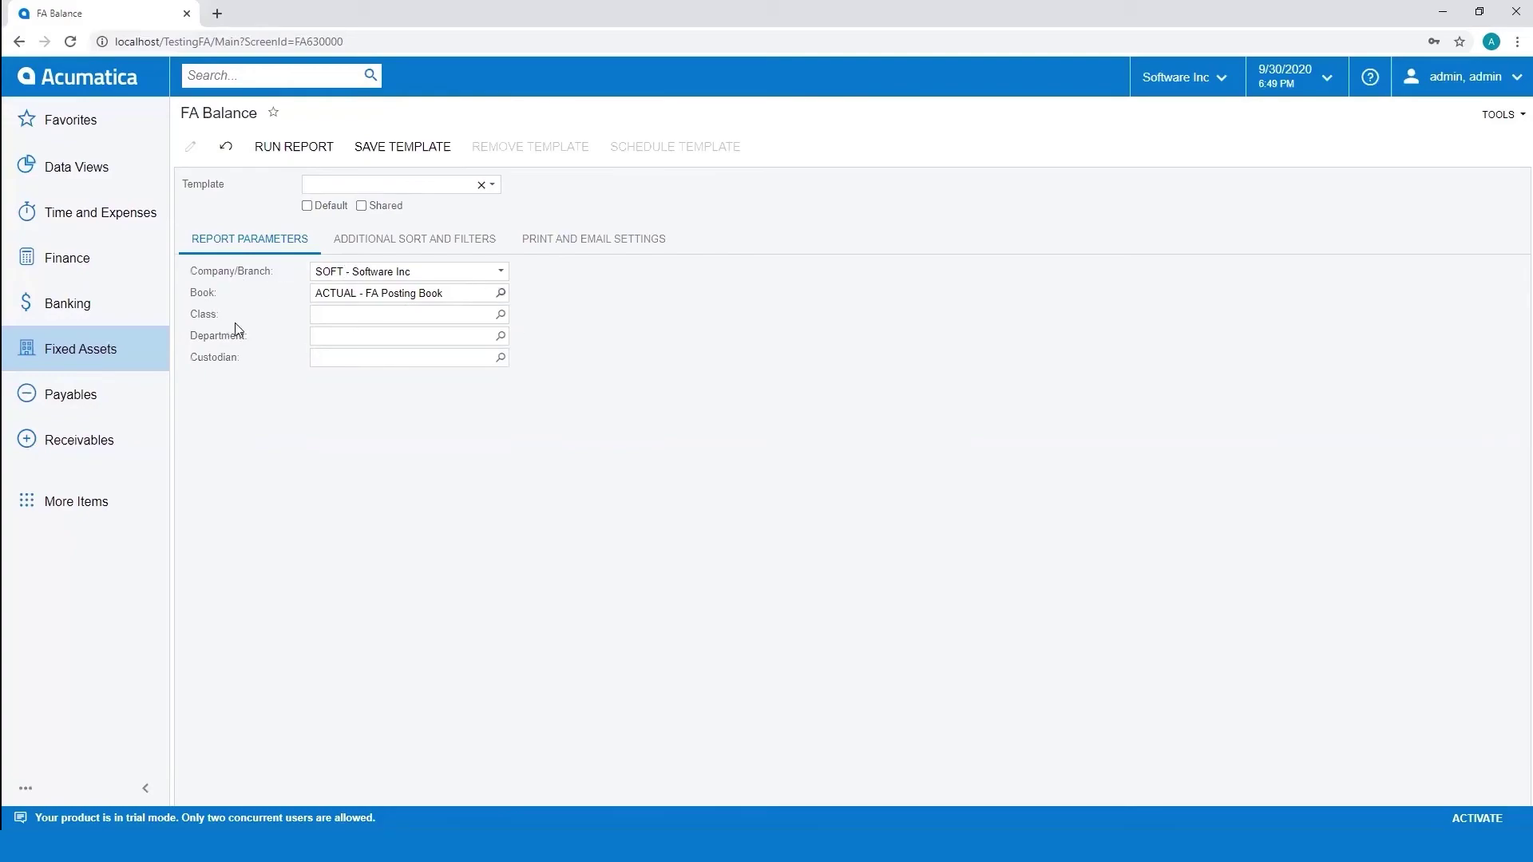
click(501, 315)
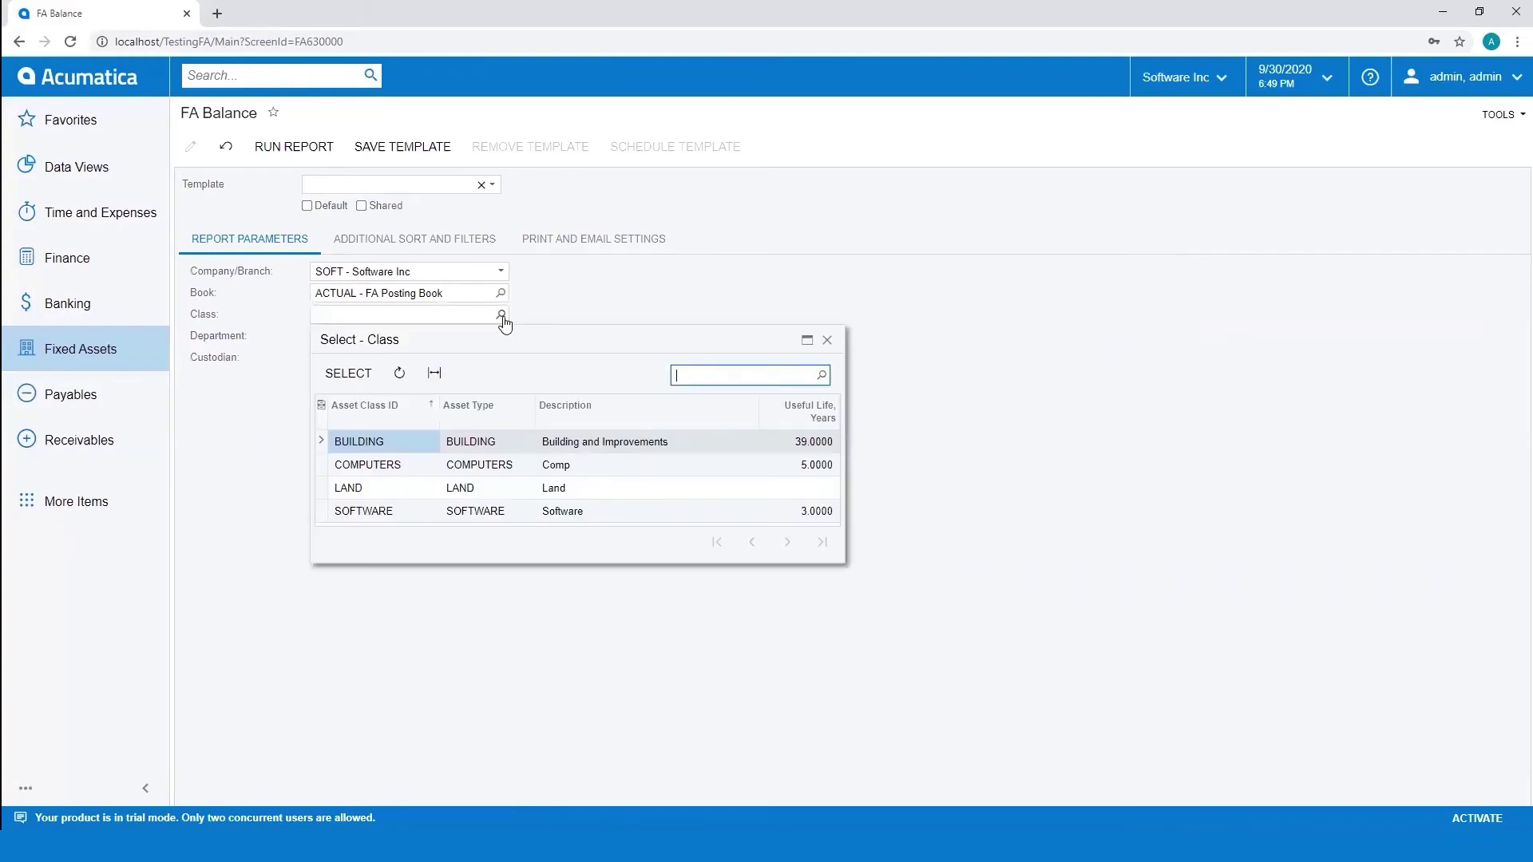
double_click(449, 466)
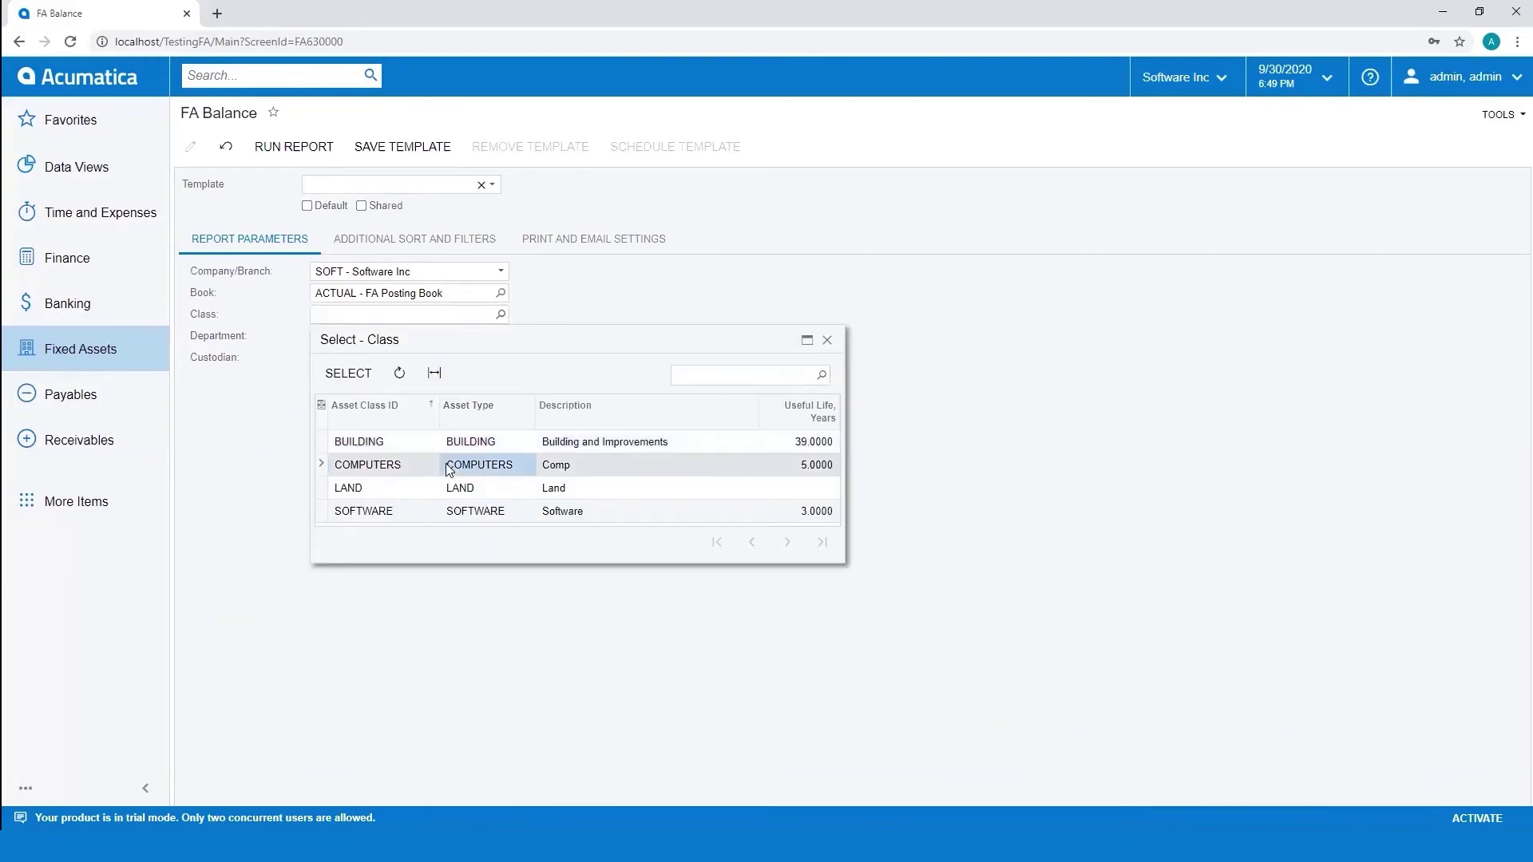
click(289, 150)
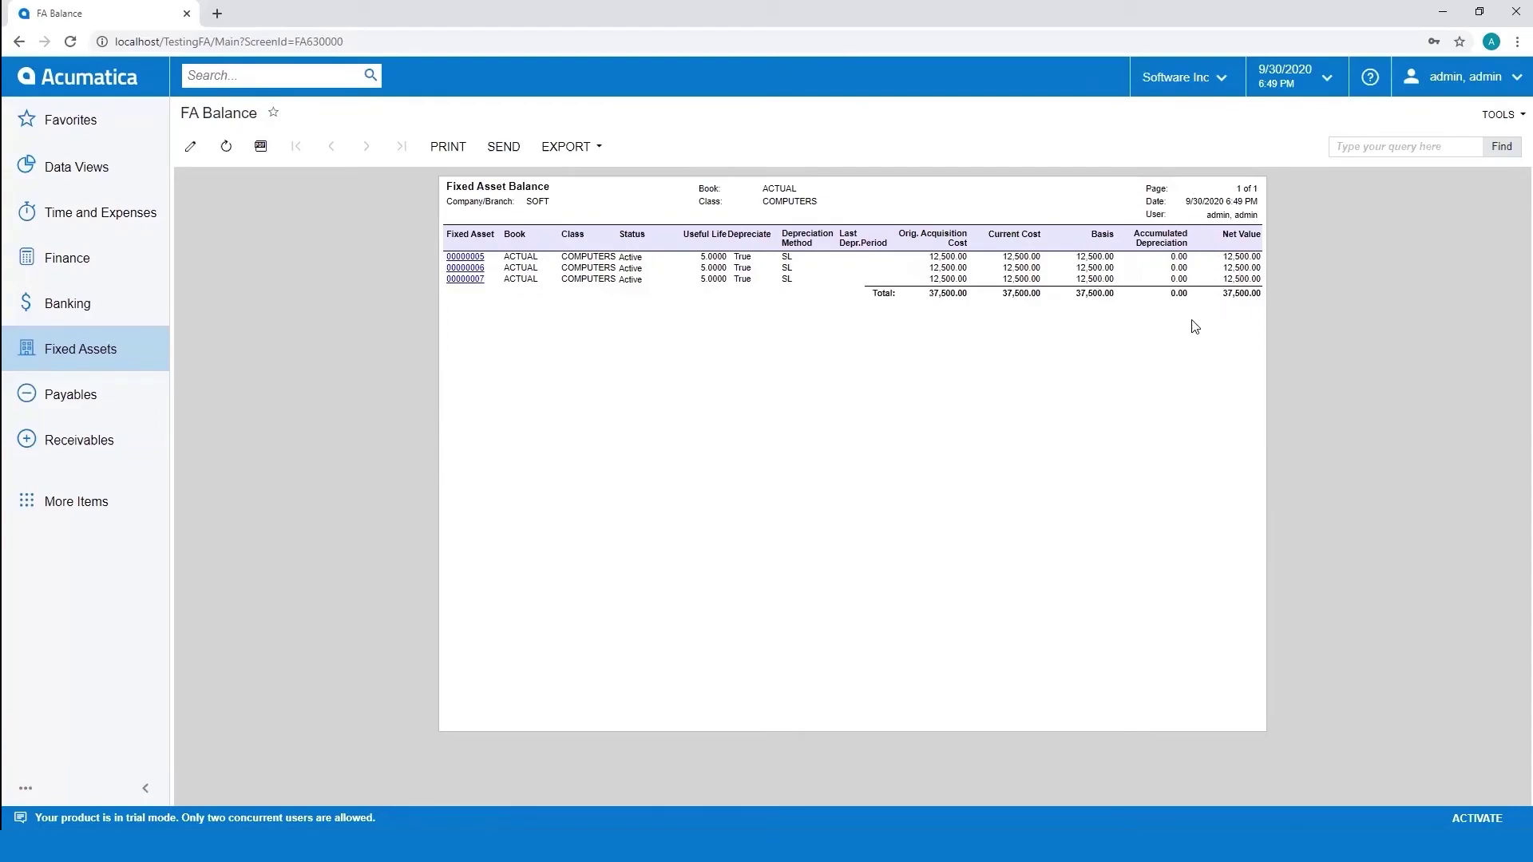
click(467, 259)
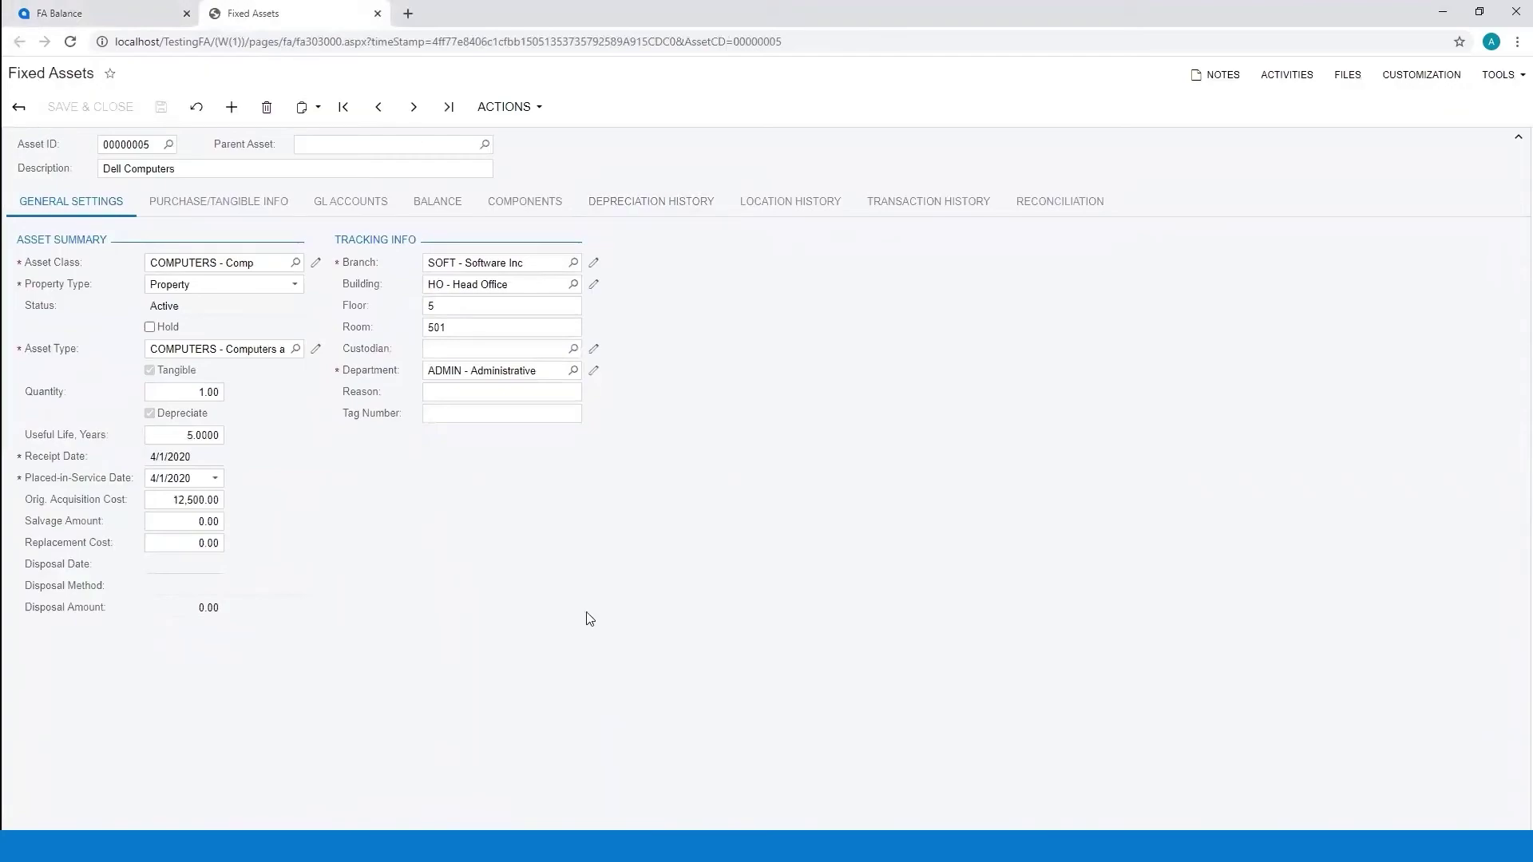
click(378, 13)
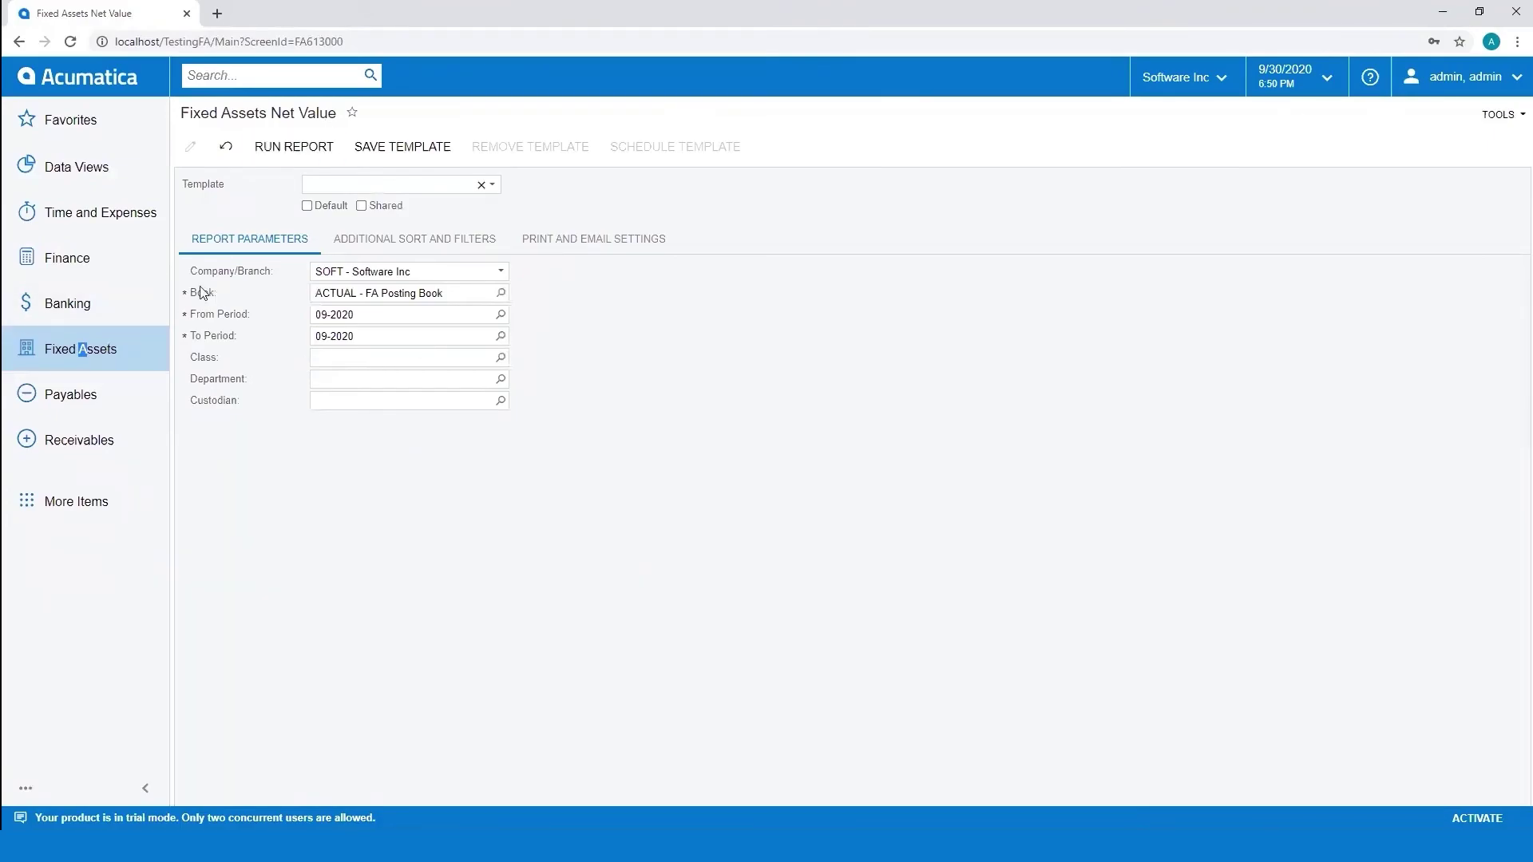
Run the Fixed Assets Net Value report for all classes in the ACTUAL book, from period 01-2013 to 09-2020
click(501, 315)
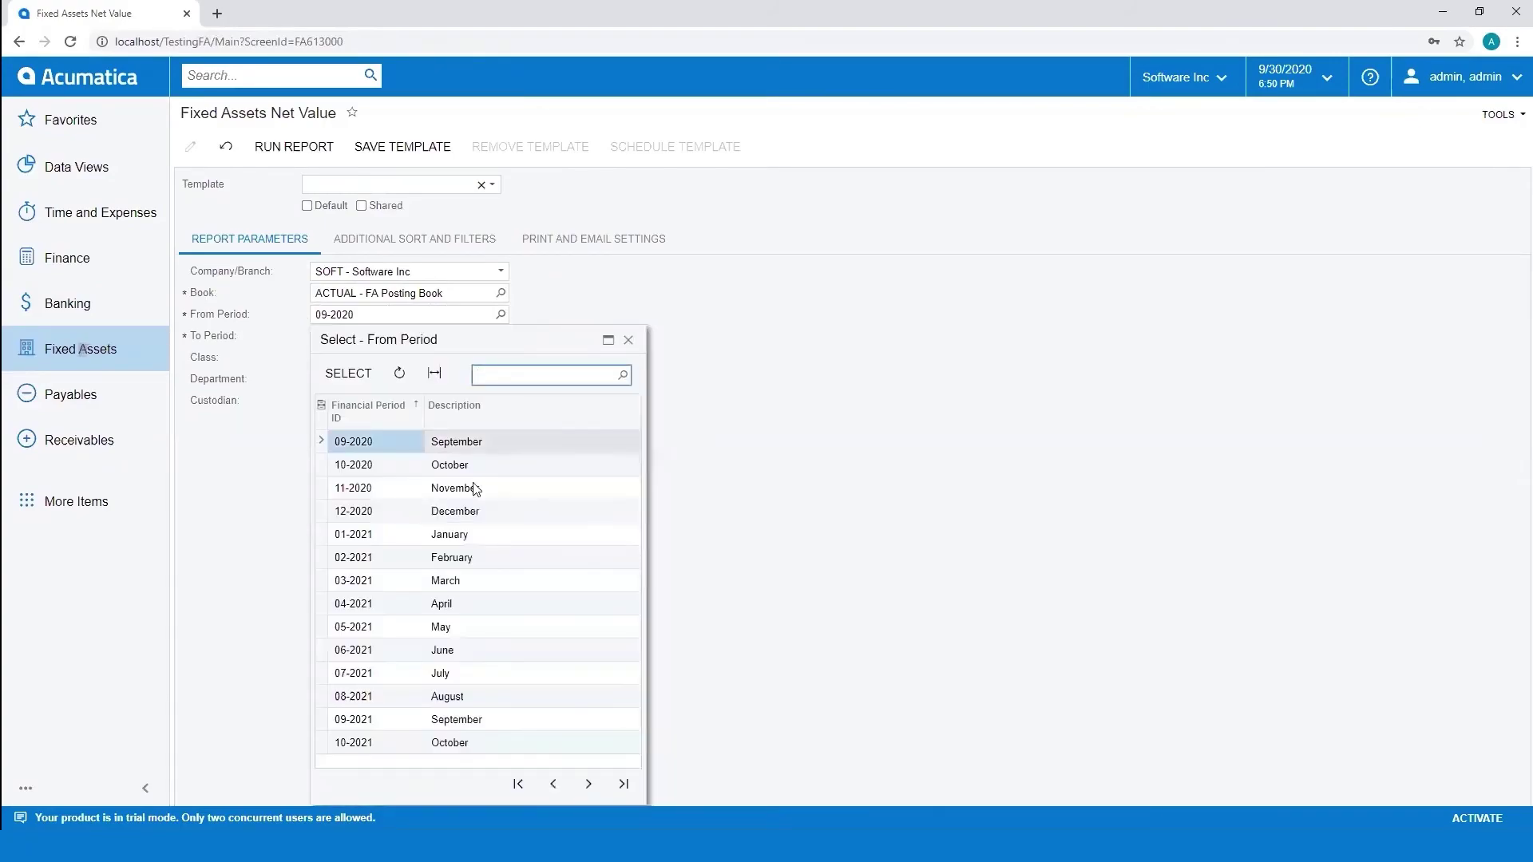
click(519, 785)
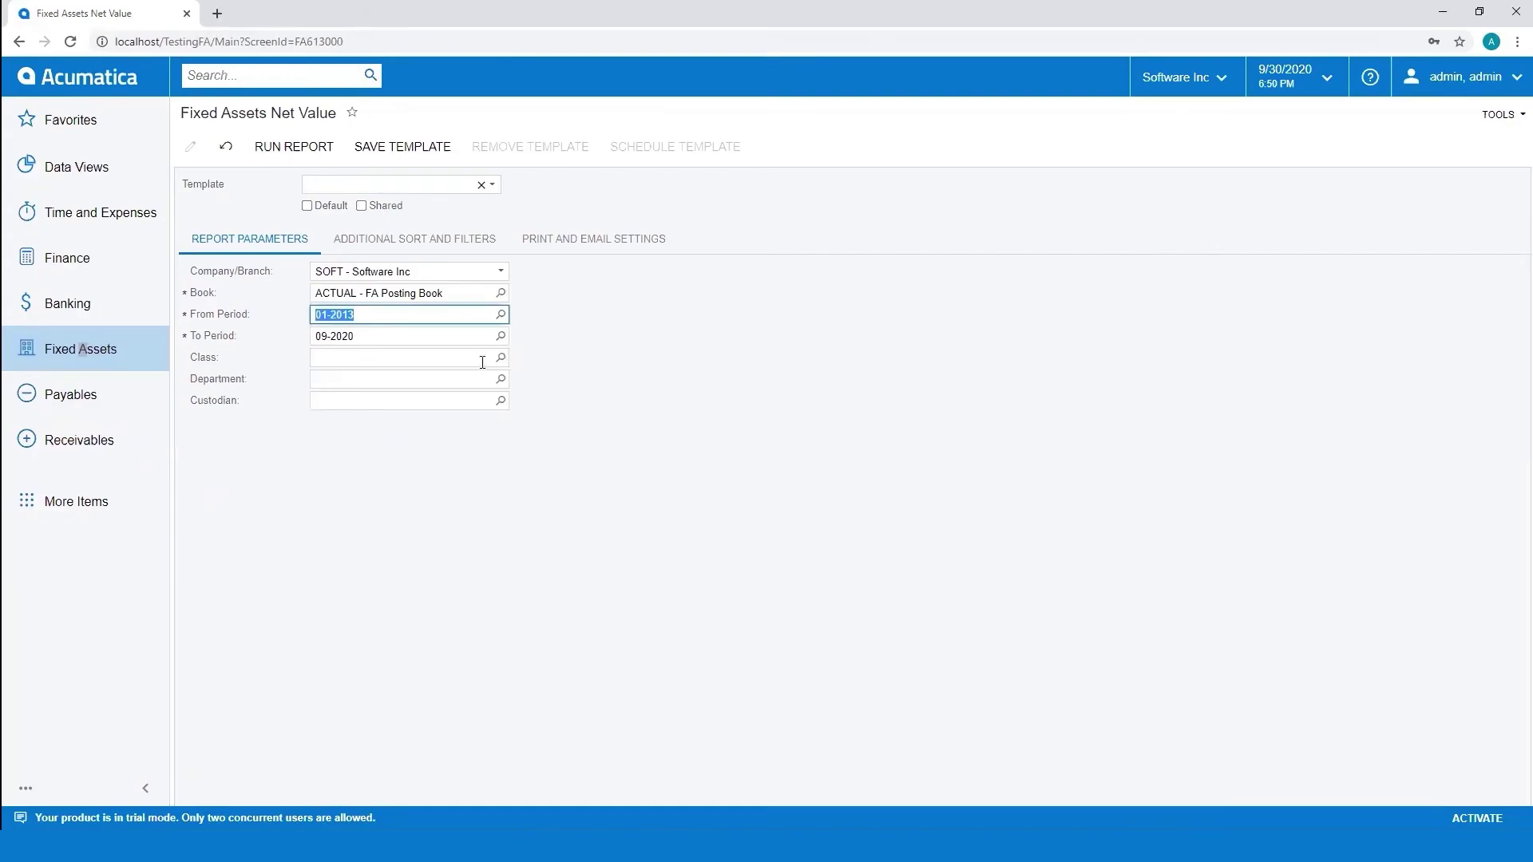
click(500, 357)
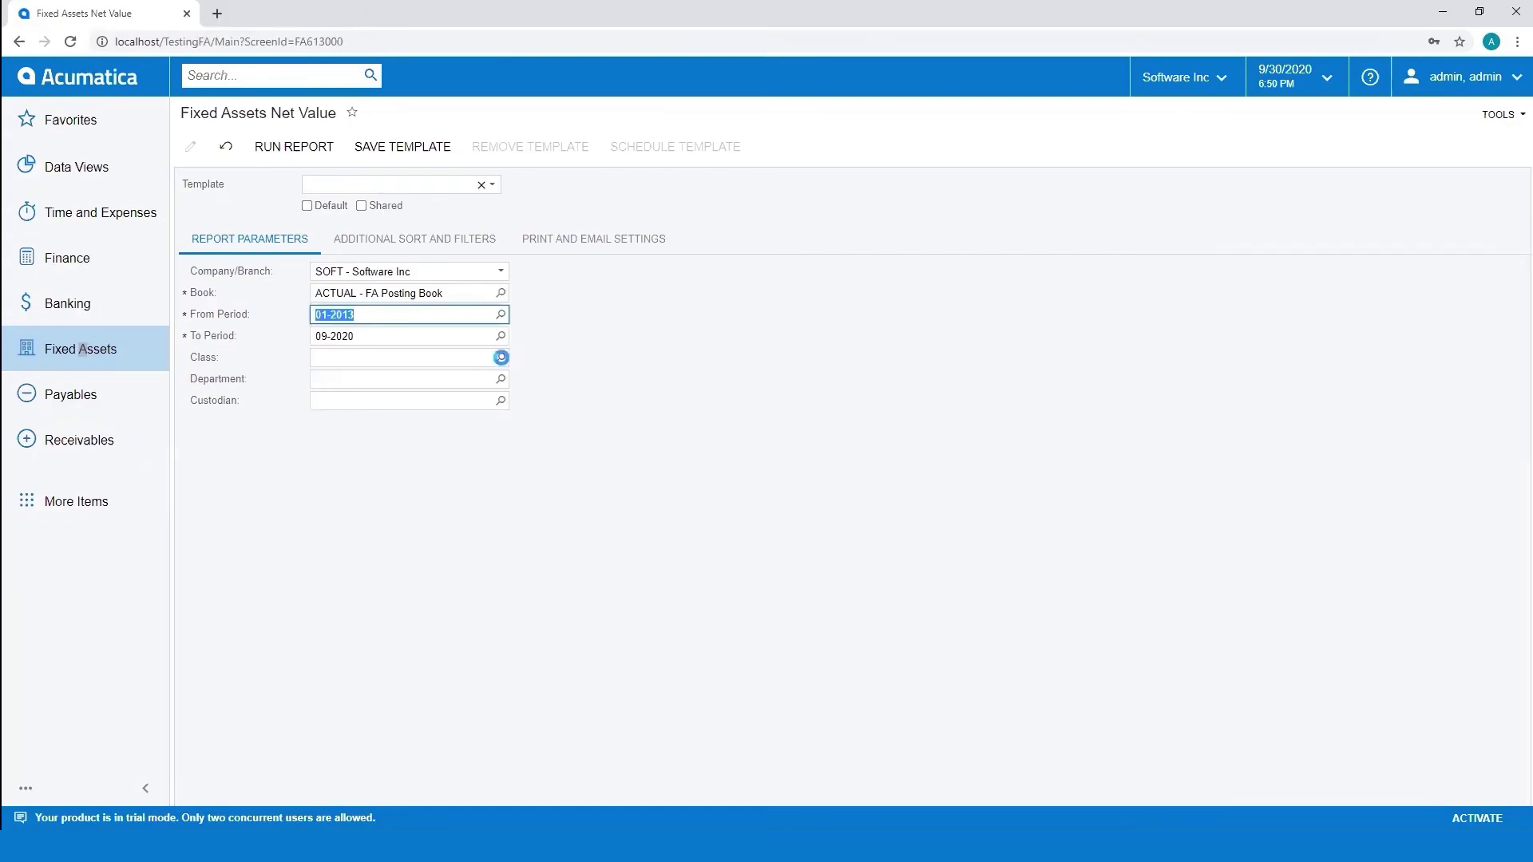
click(552, 342)
click(299, 150)
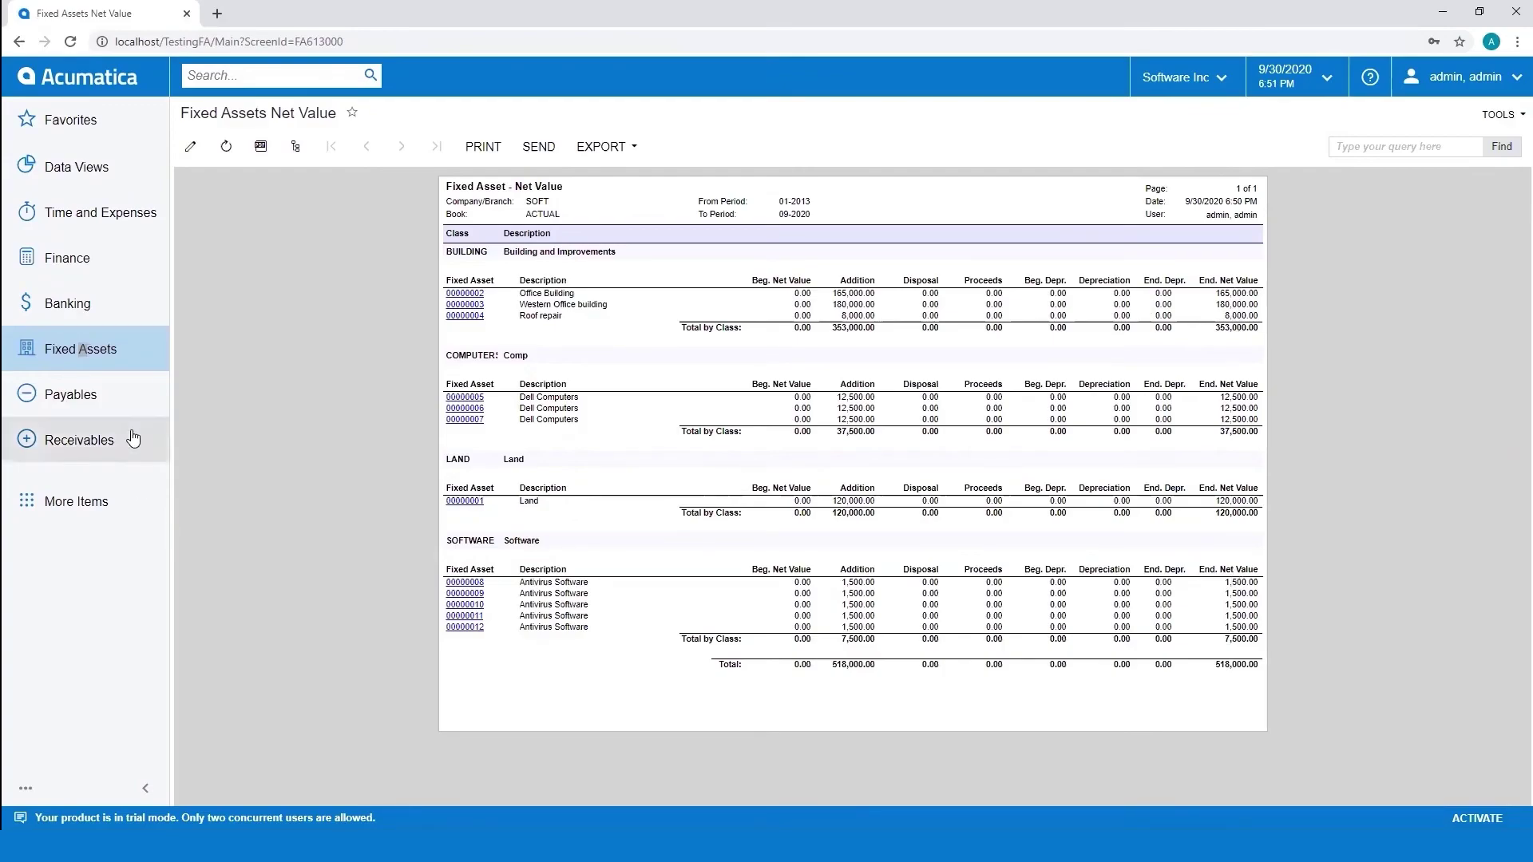
Run the Fixed Assets List report for the Software Inc branch with dates from 1/1/2020 to 9/30/2020
click(67, 349)
click(1016, 446)
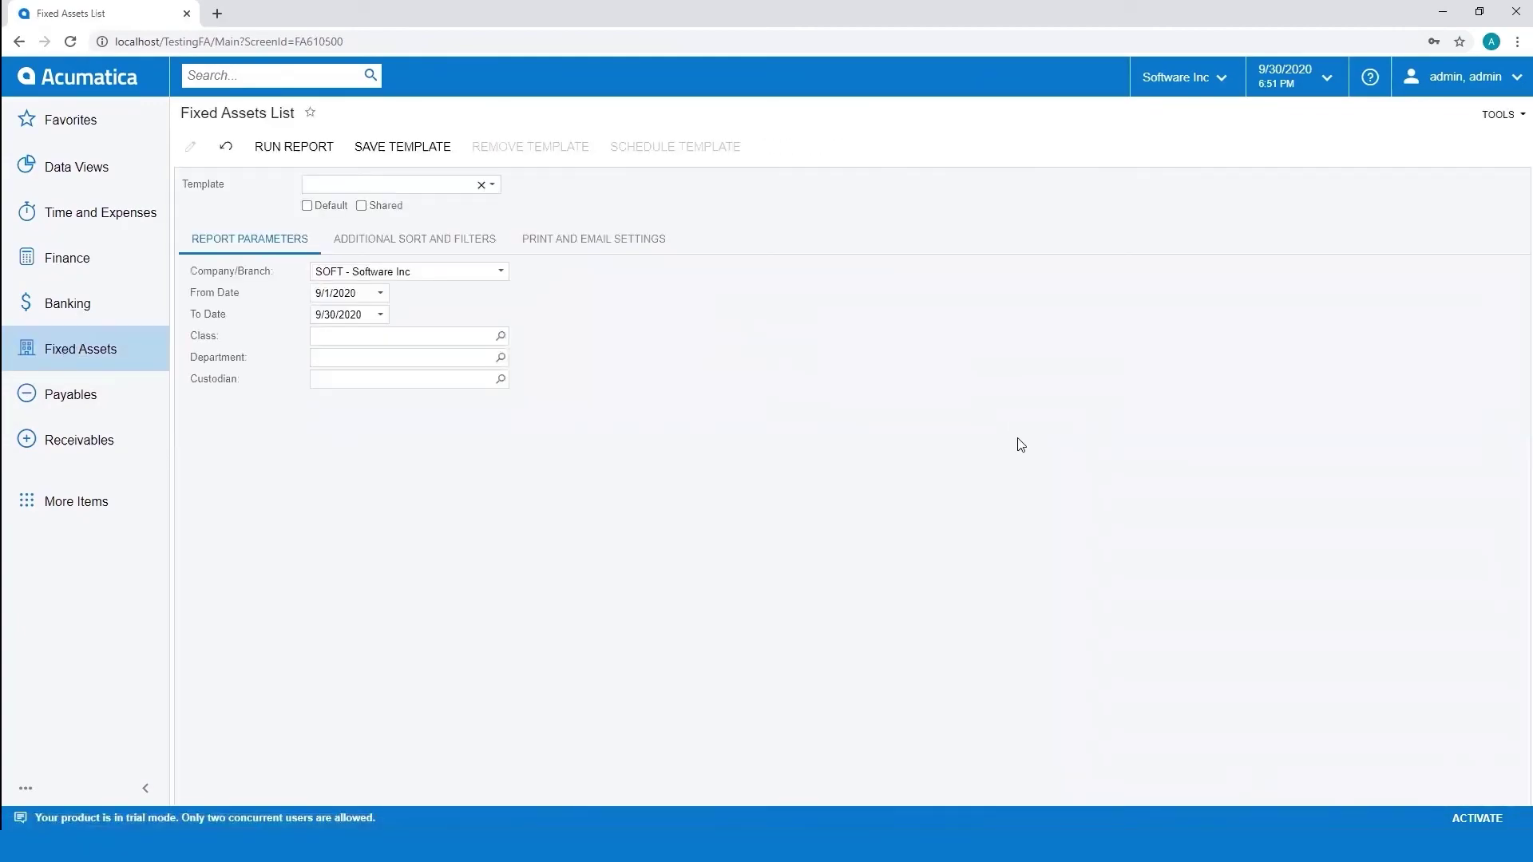
click(381, 293)
click(436, 314)
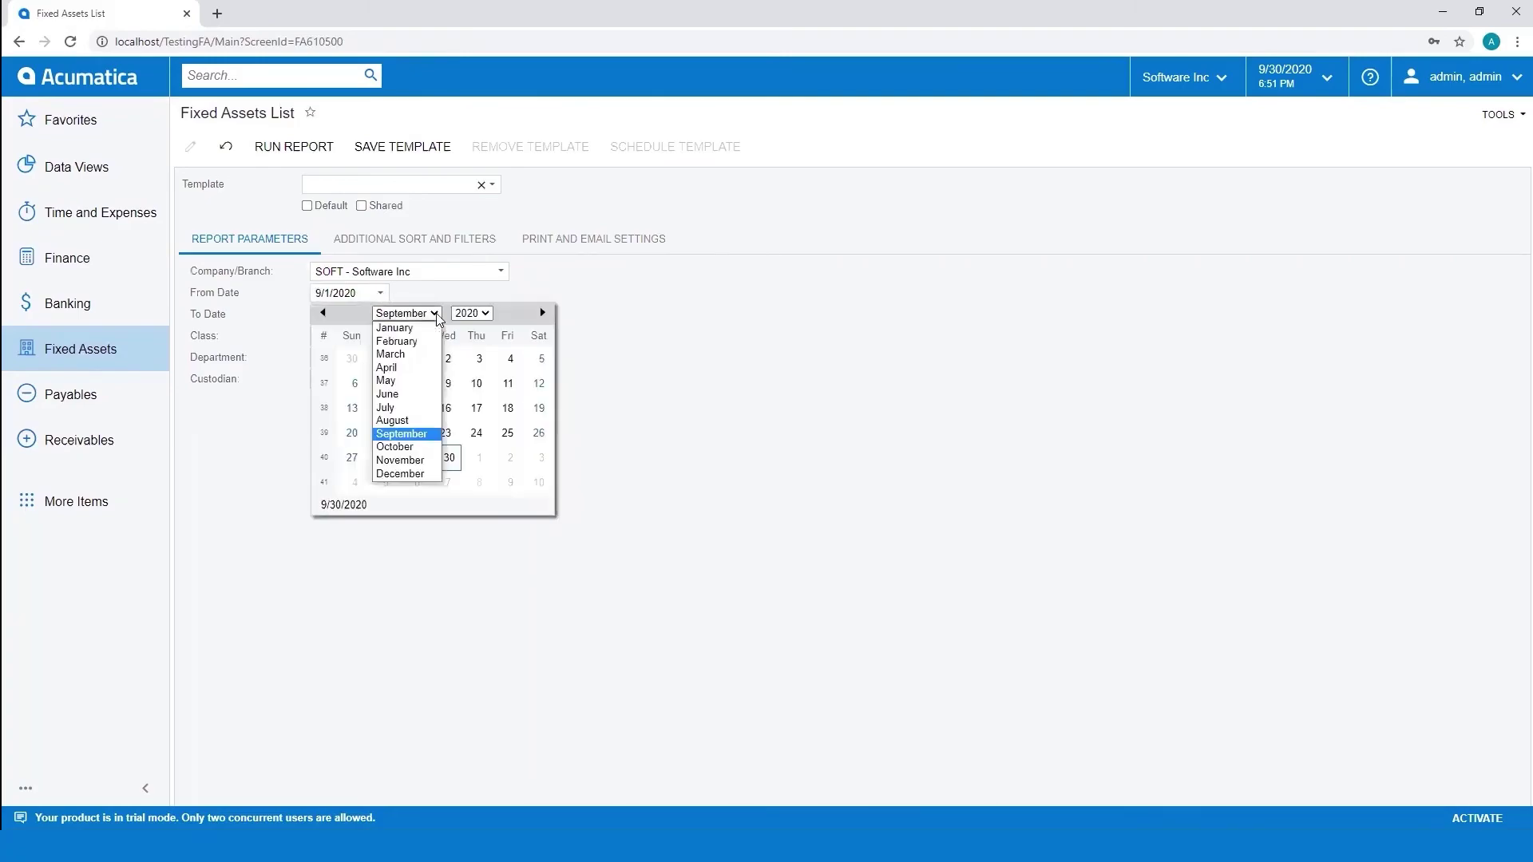
click(426, 329)
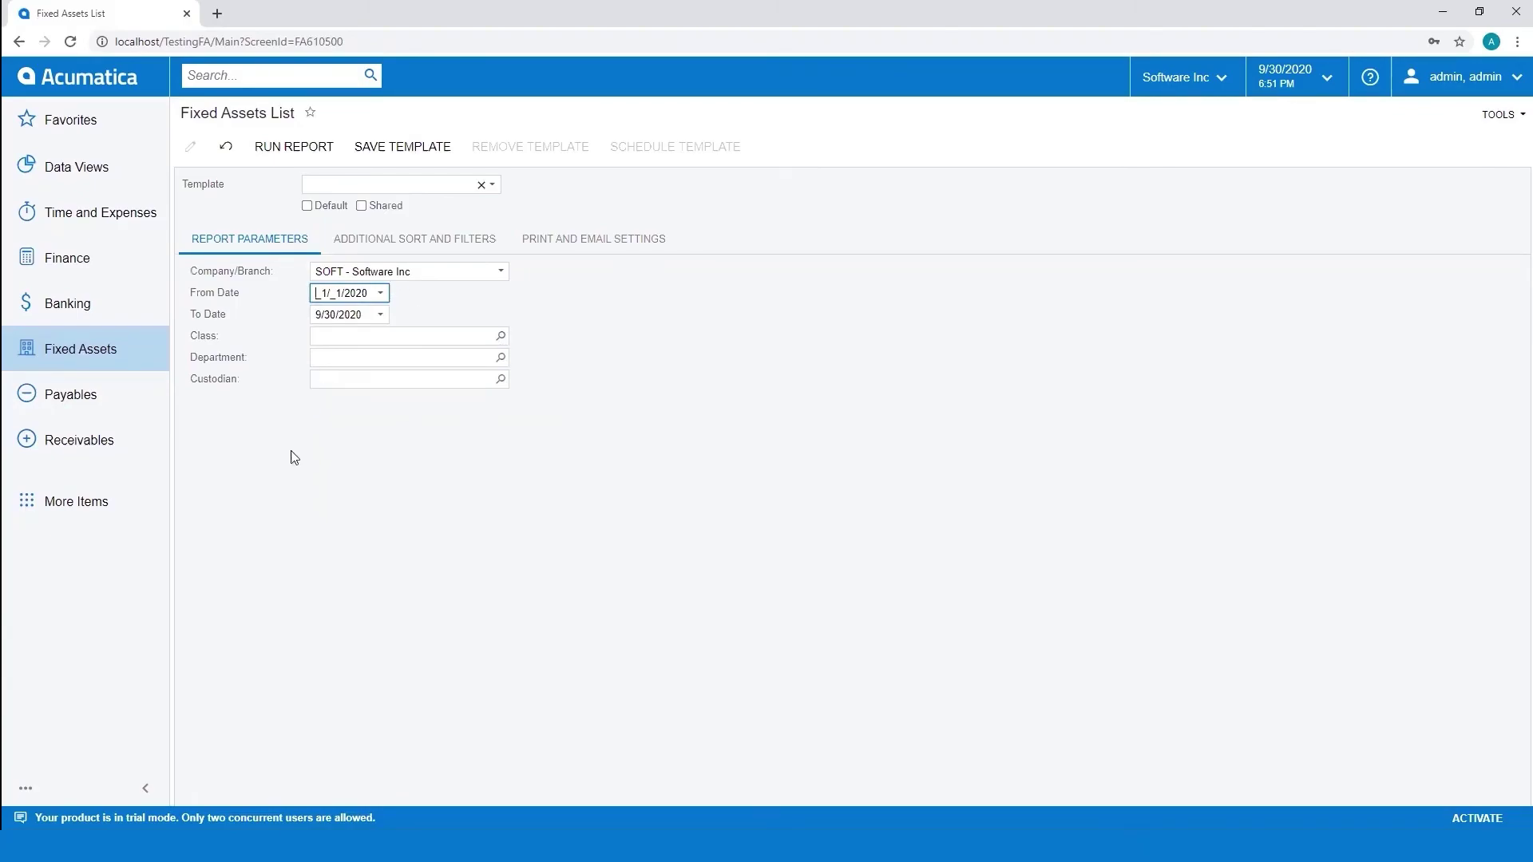
click(286, 151)
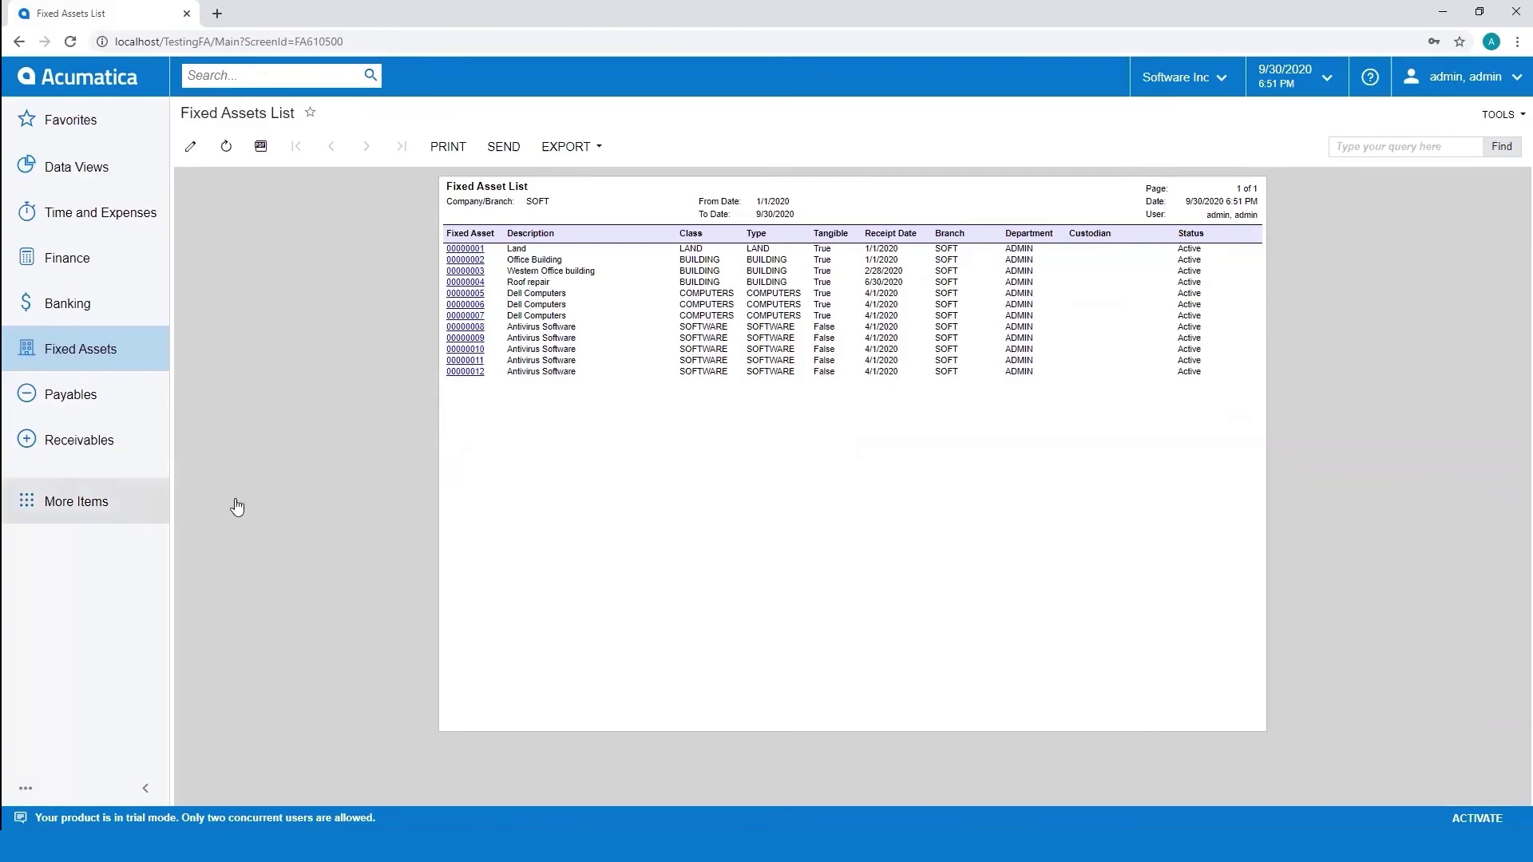
Run the Acquisitions report for the ACTUAL book from period 01-2013 to 09-2020
click(97, 359)
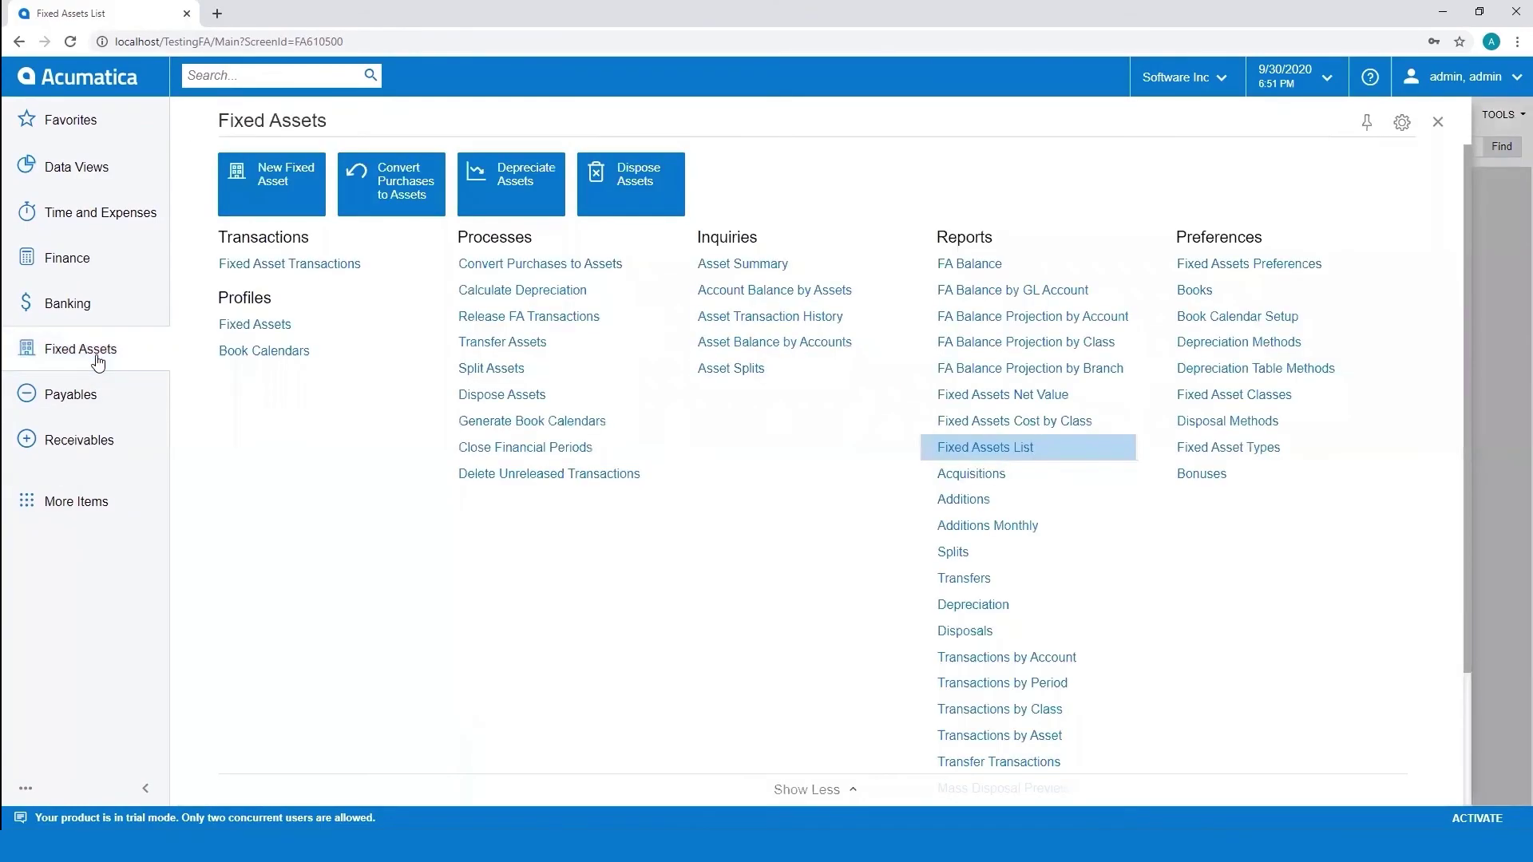
click(1031, 479)
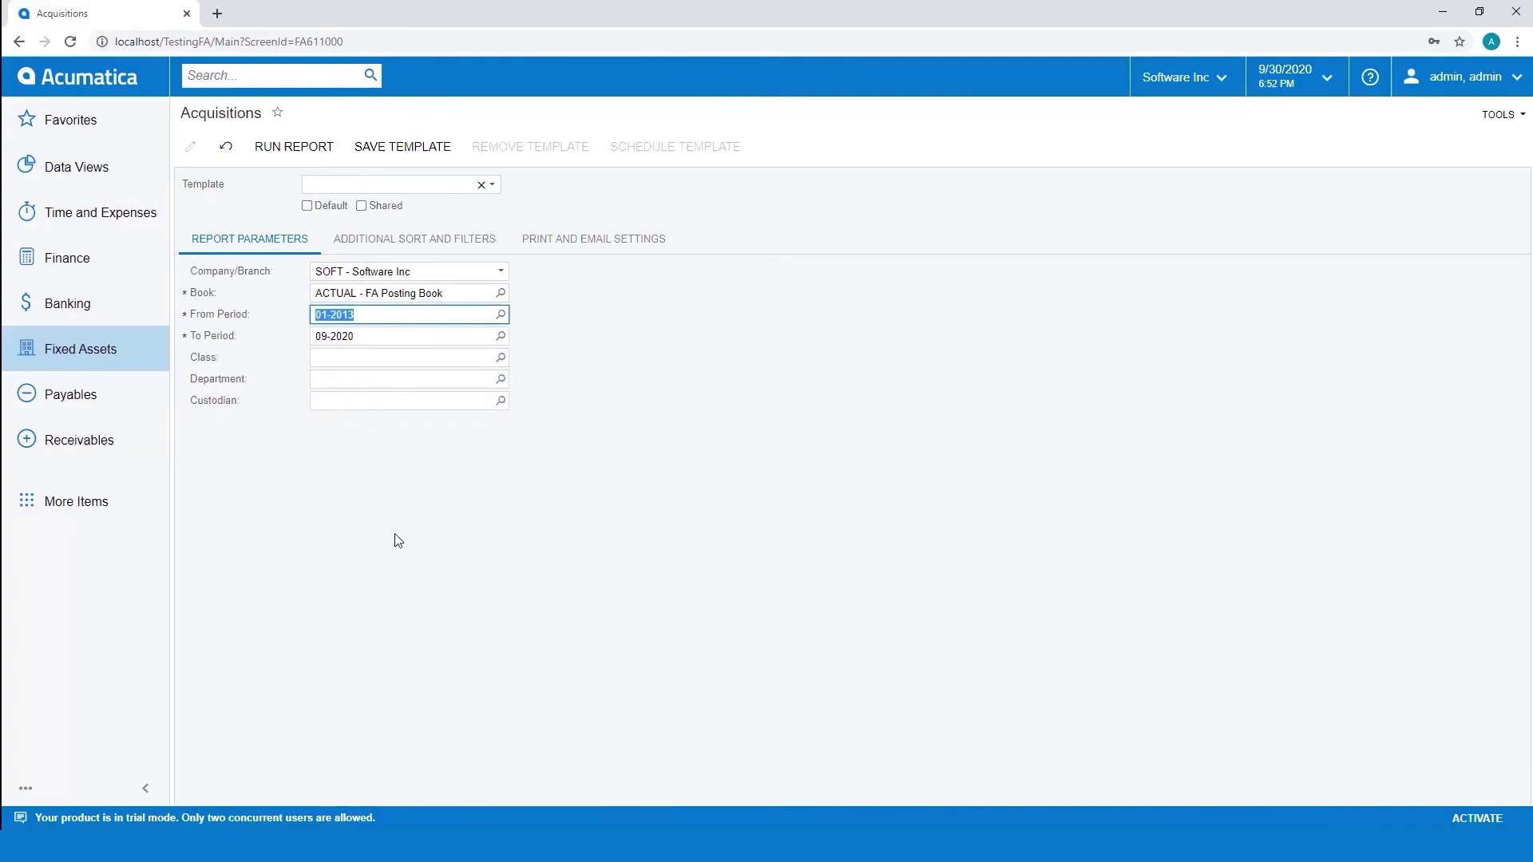
click(260, 156)
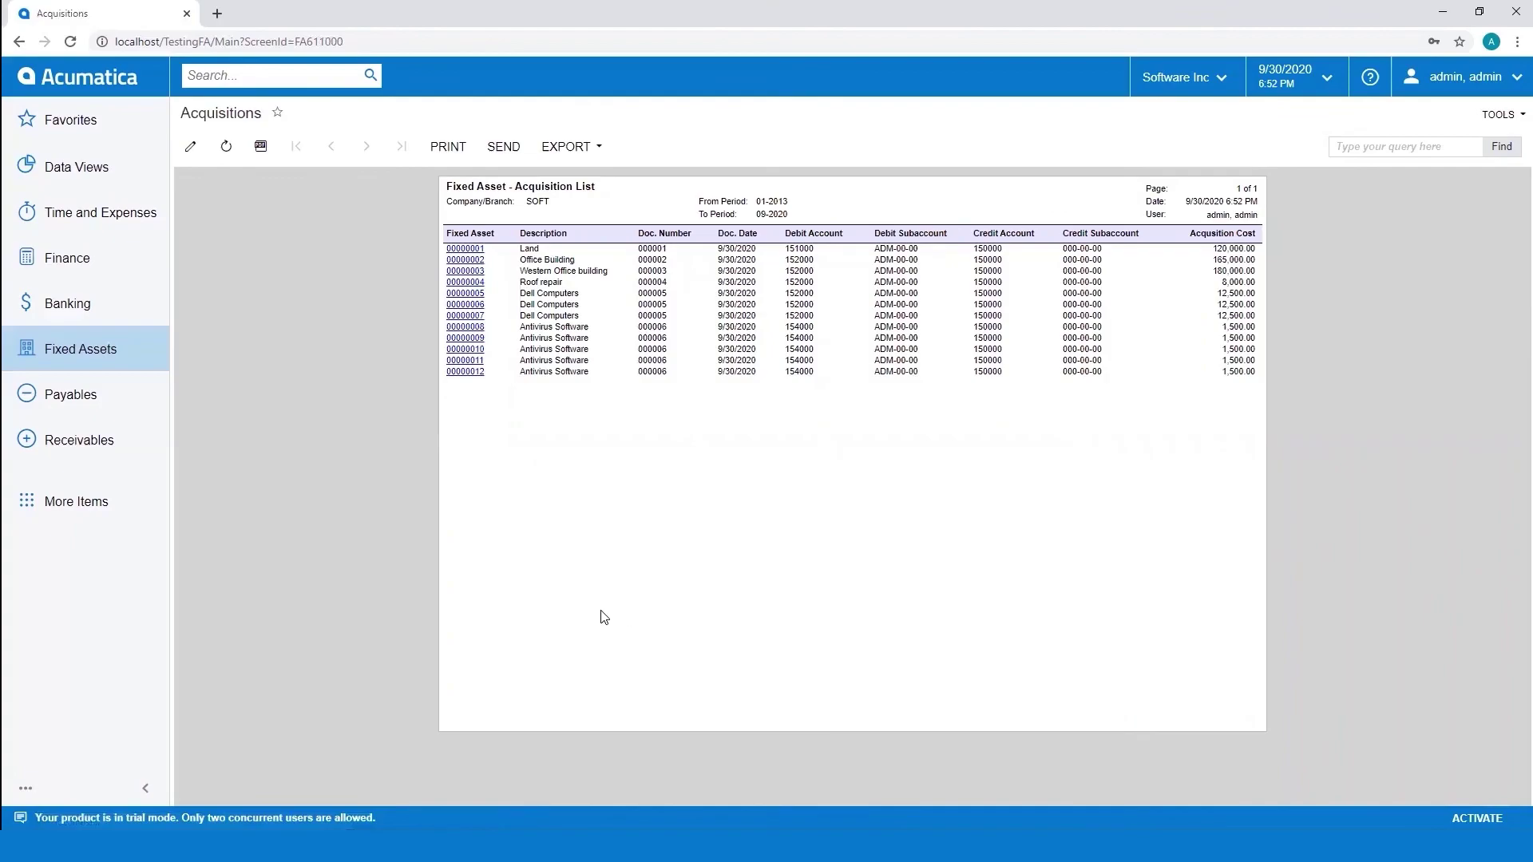